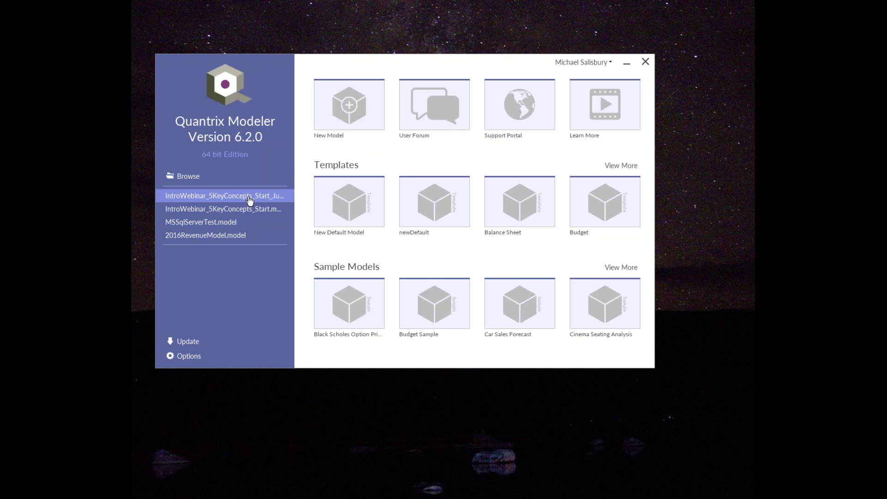
Step: Reopen the IntroWebinar_5KeyConcepts_Start_Jul14 model and show its saved perspectives list
{"action": "left_click", "coordinate": [250, 201]}
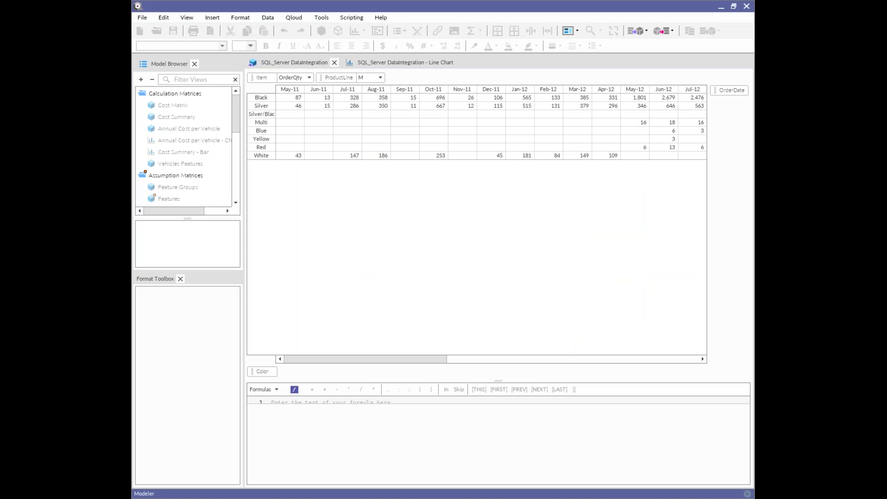
{"action": "left_click", "coordinate": [578, 31]}
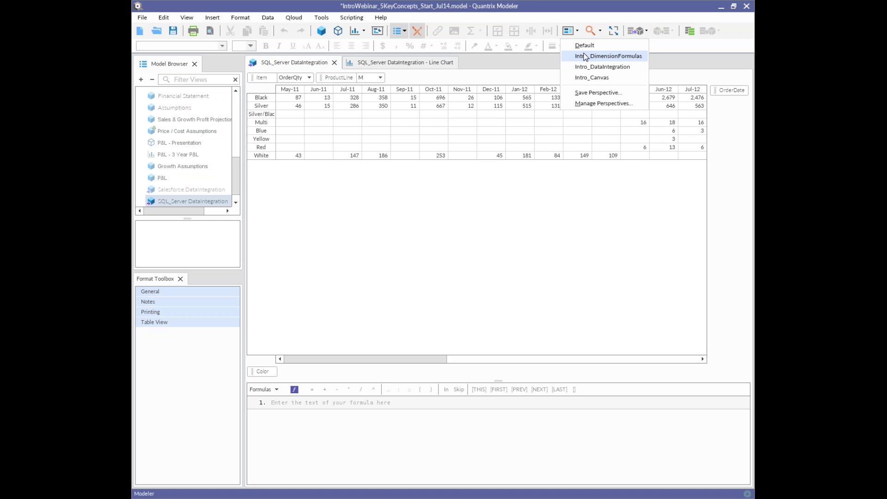
Step: Switch to the Intro_DimensionFormulas perspective to show the blank Financial Statement matrix
{"action": "left_click", "coordinate": [613, 58]}
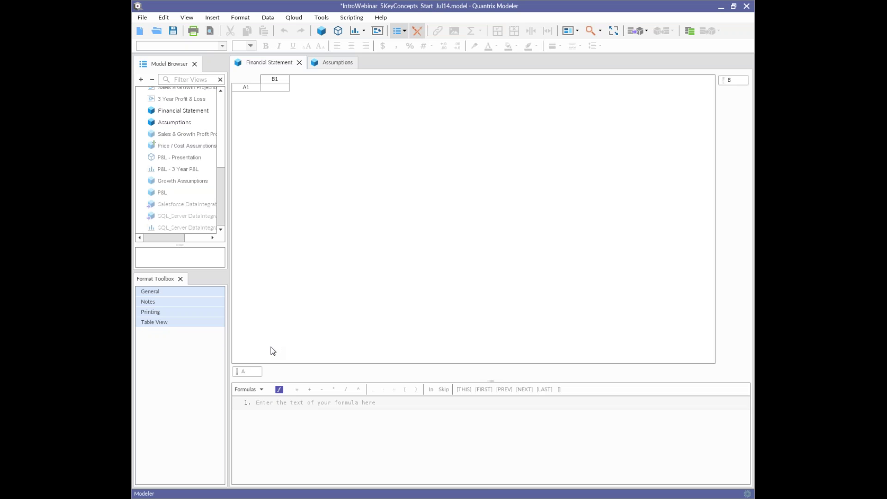
Step: Rename category tile A to 'Product' and category tile B to 'Quarter'
{"action": "left_click", "coordinate": [244, 373]}
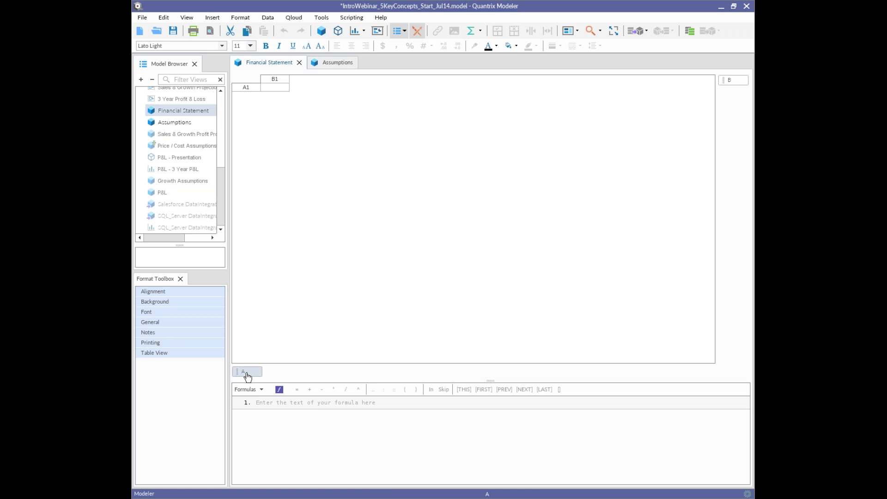
{"action": "left_click", "coordinate": [731, 81]}
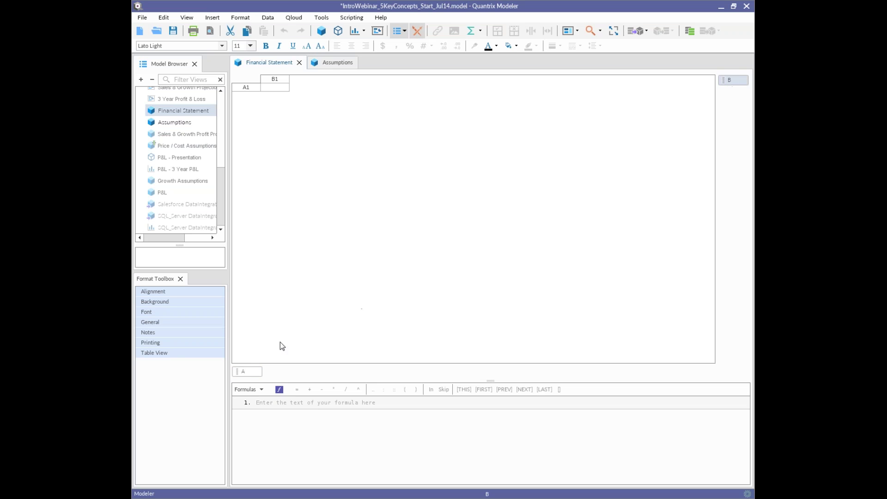
{"action": "left_click", "coordinate": [250, 374]}
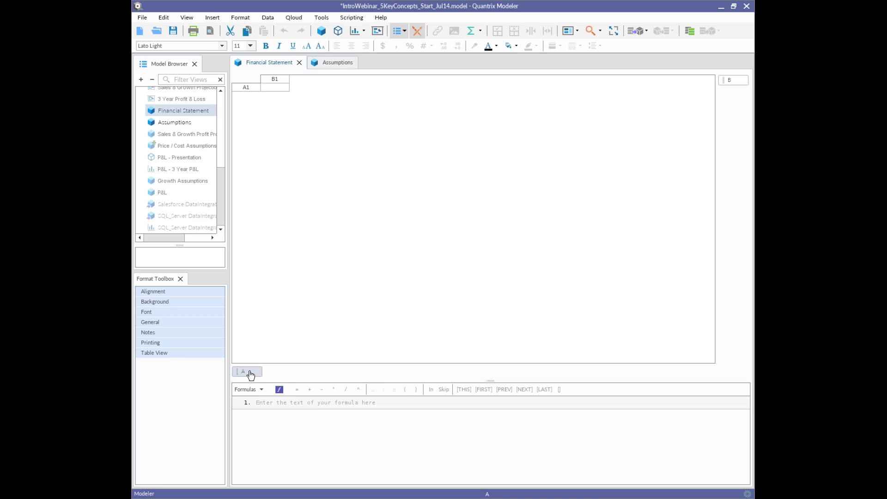
{"action": "double_click", "coordinate": [249, 372]}
{"action": "type", "text": "Product"}
{"action": "left_click", "coordinate": [731, 82]}
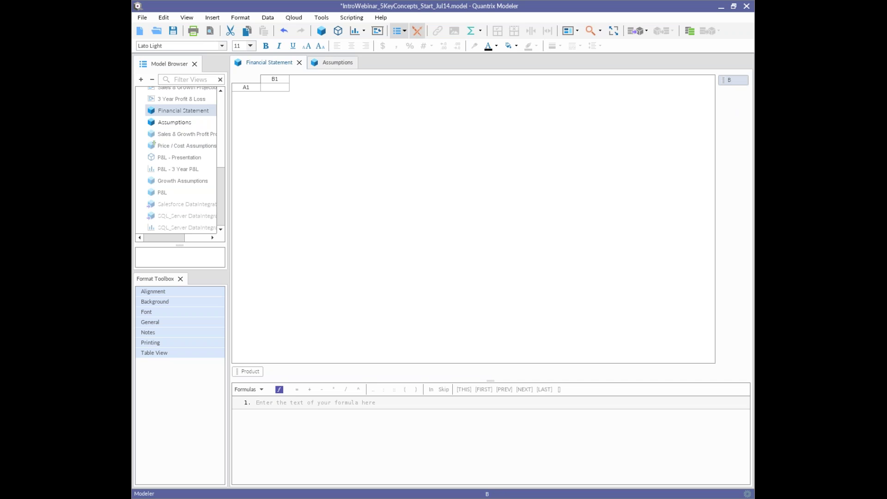
{"action": "type", "text": "Quarter"}
{"action": "key", "text": "Return"}
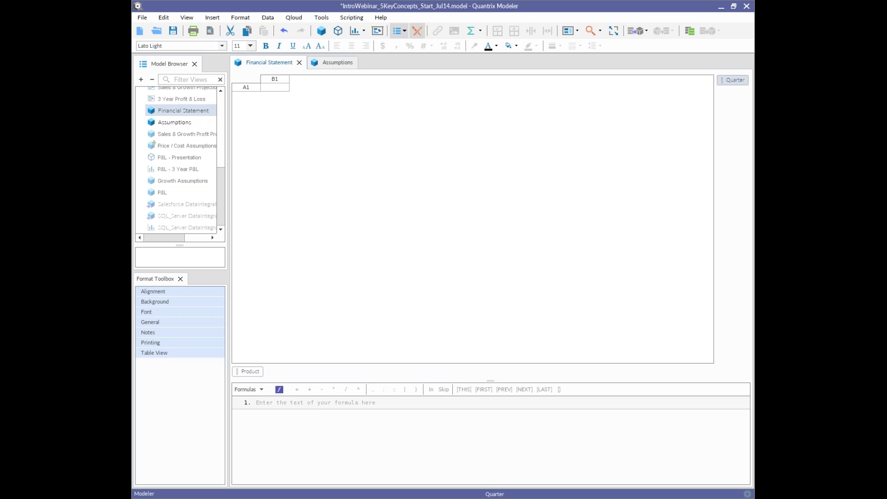
Step: Try repositioning the Product tile, then select the A1 and B1 items
{"action": "left_click_drag", "start_coordinate": [240, 372], "coordinate": [245, 361]}
{"action": "left_click", "coordinate": [734, 82]}
{"action": "left_click", "coordinate": [249, 89]}
{"action": "left_click", "coordinate": [278, 79]}
{"action": "left_click", "coordinate": [247, 87]}
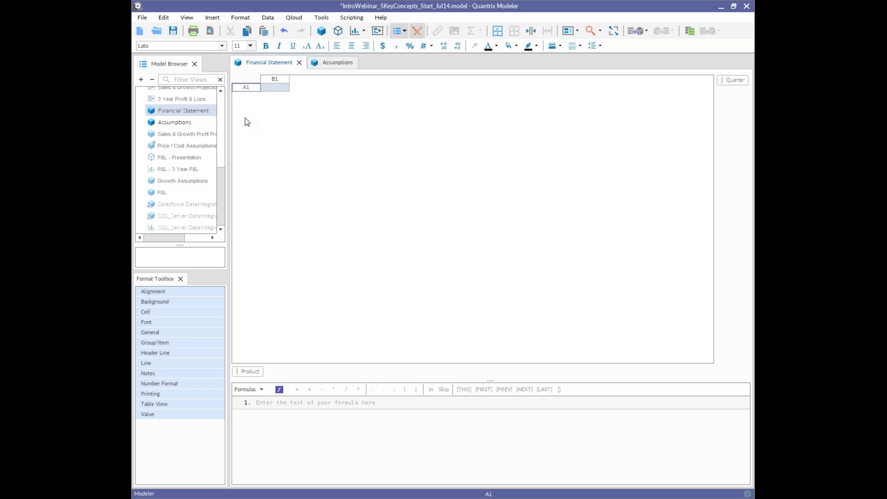
Step: Rename A1 to 'Product 1', add Product 2 through Product 4, and add a final 'Total' row
{"action": "double_click", "coordinate": [246, 87]}
{"action": "type", "text": "Product 1"}
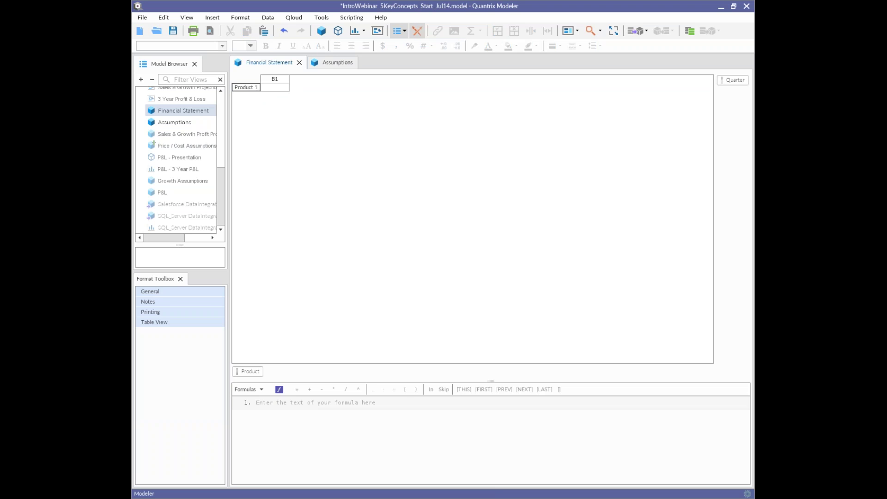
{"action": "key", "text": "Return"}
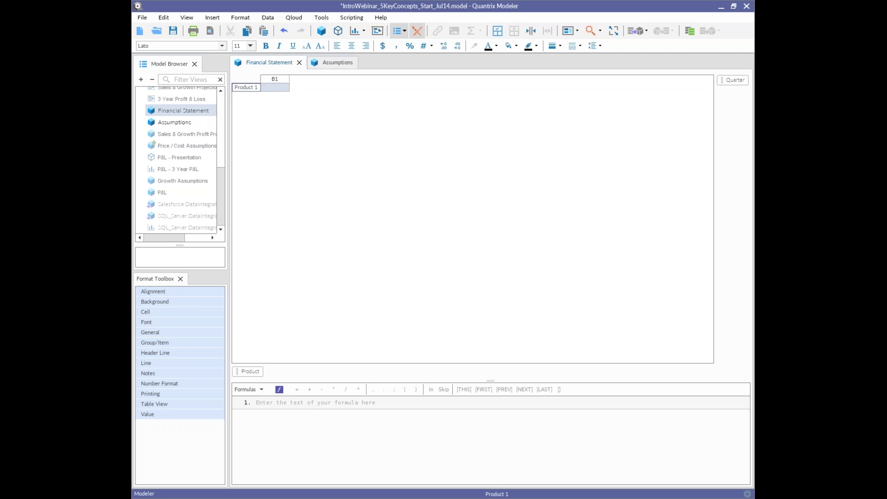
{"action": "key", "text": "Insert"}
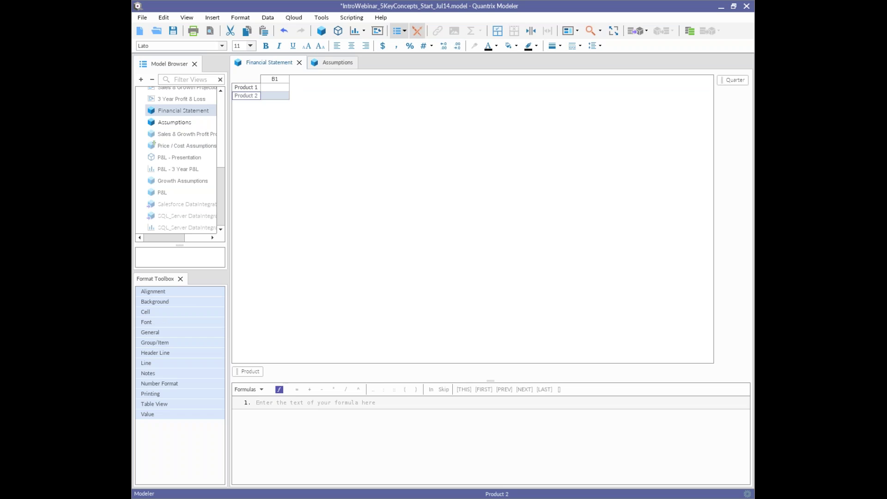
{"action": "key", "text": "Insert"}
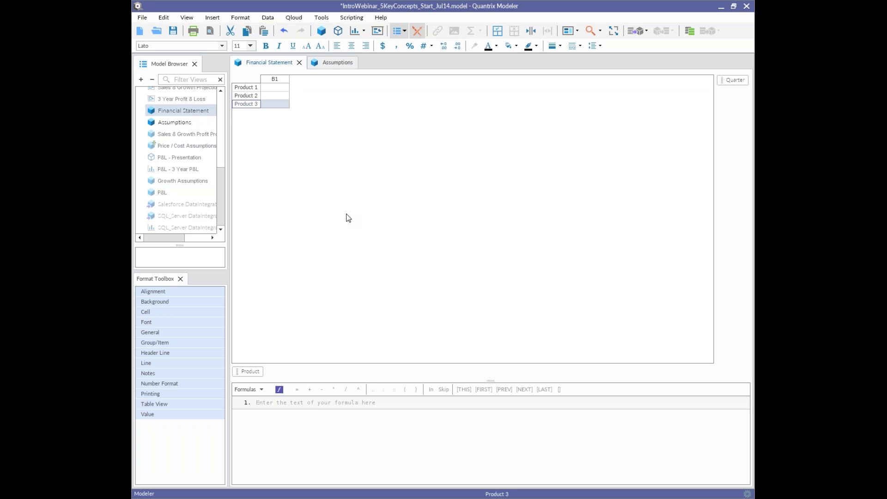
{"action": "key", "text": "Insert"}
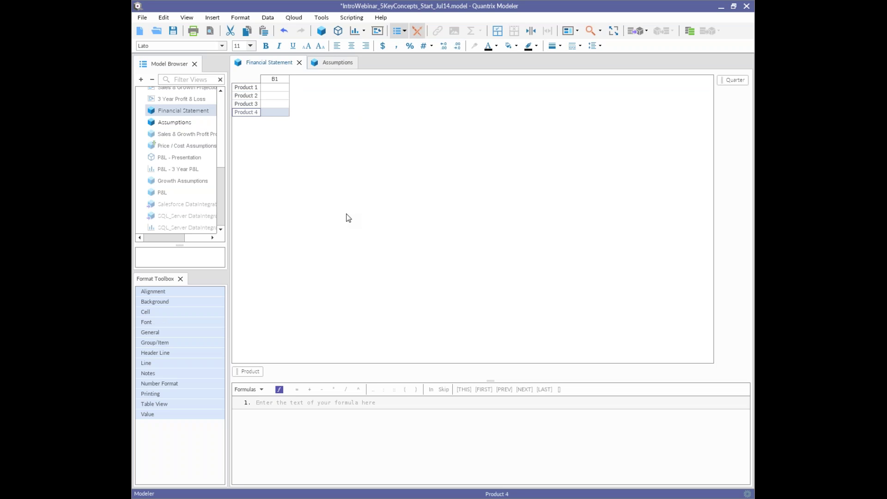
{"action": "key", "text": "Insert"}
{"action": "type", "text": "Total"}
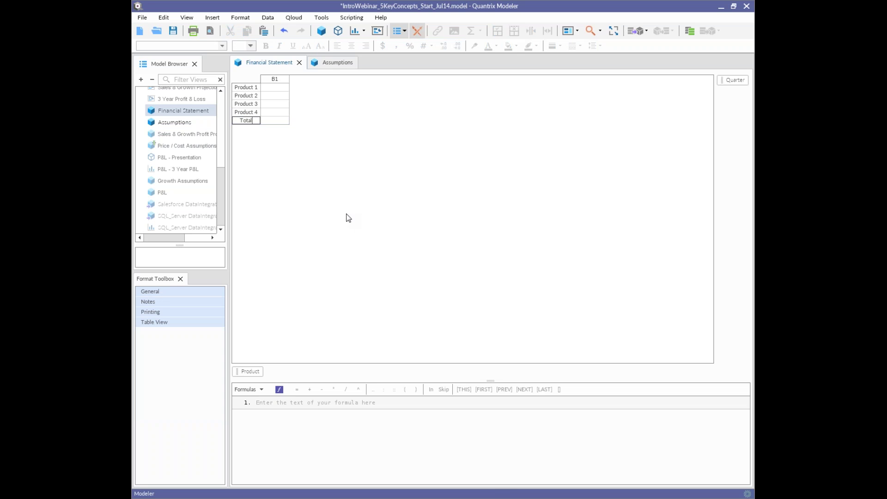
{"action": "key", "text": "Return"}
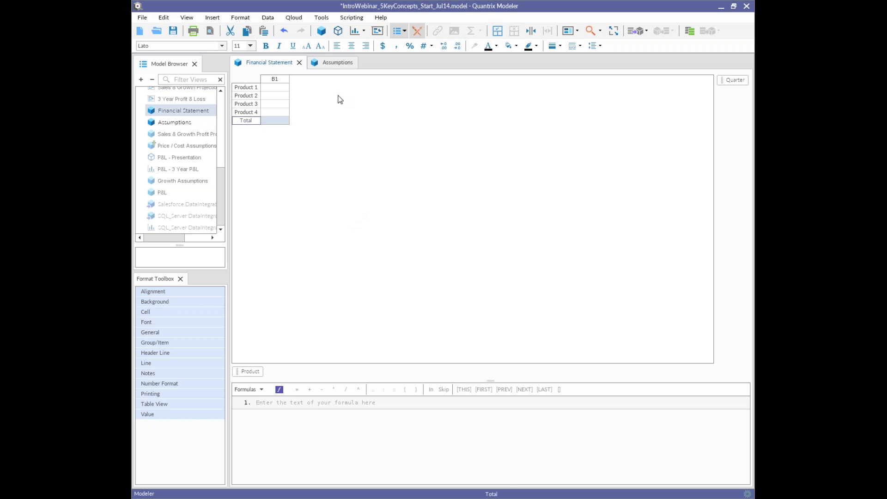
Step: Rename B1 to 'Q1', add Q2 through Q4, and add a fifth column named 'YTD'
{"action": "left_click", "coordinate": [276, 81]}
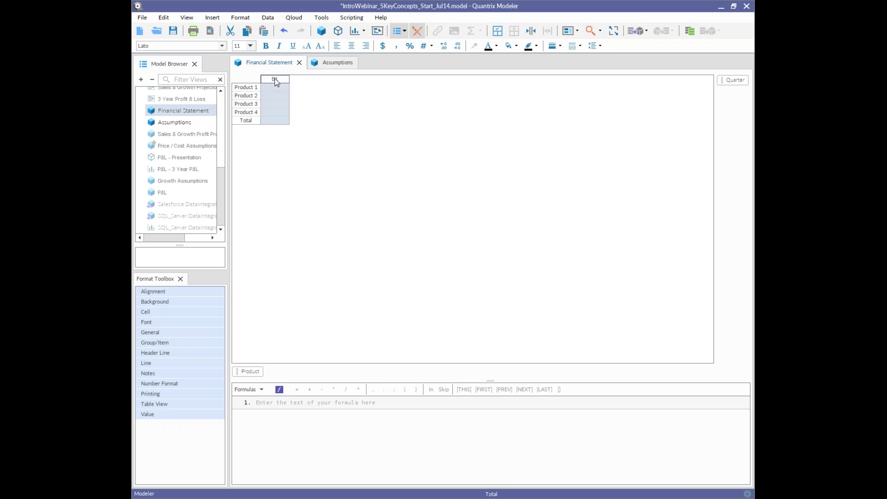
{"action": "left_click", "coordinate": [304, 84]}
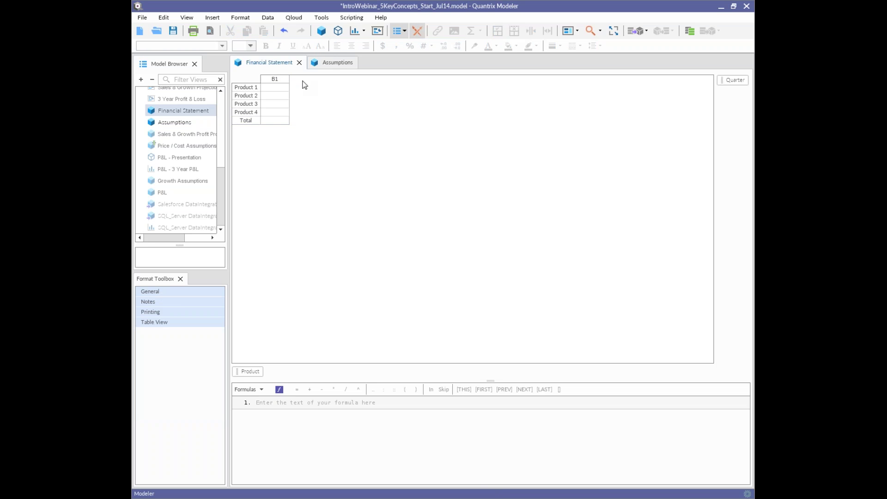
{"action": "left_click", "coordinate": [271, 80]}
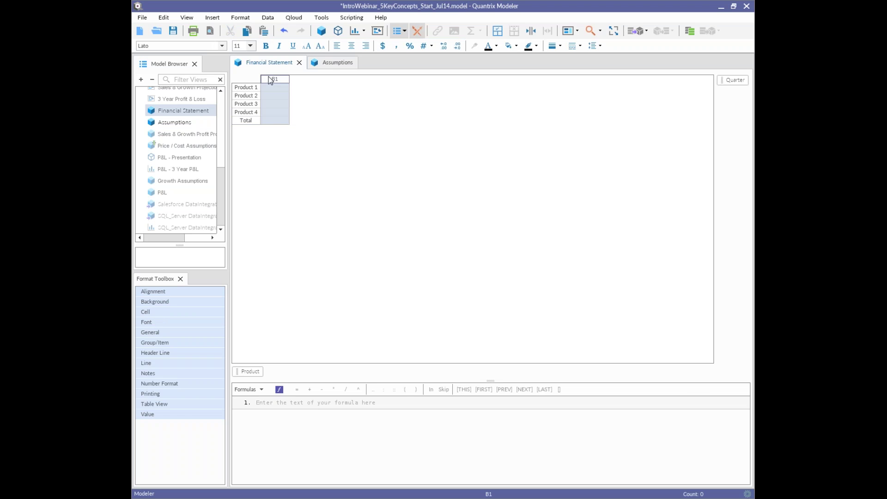
{"action": "type", "text": "Q1"}
{"action": "key", "text": "Return"}
{"action": "key", "text": "Return"}
{"action": "key", "text": "Return"}
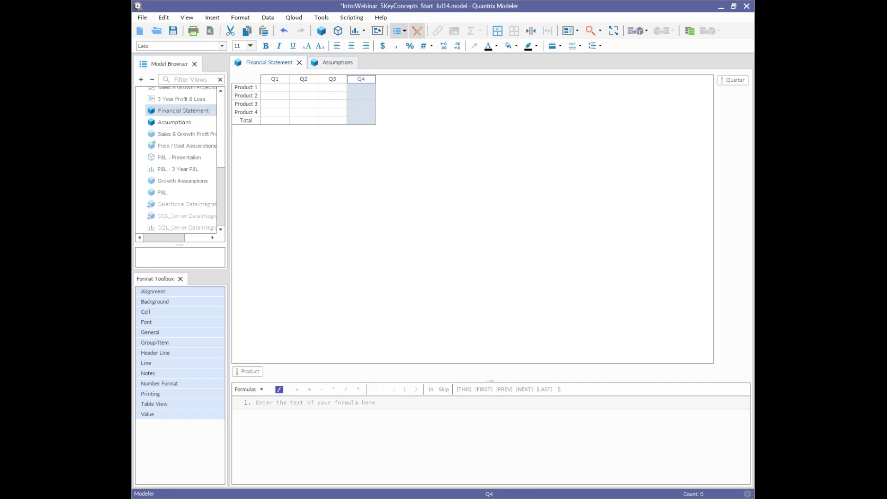
{"action": "key", "text": "Return"}
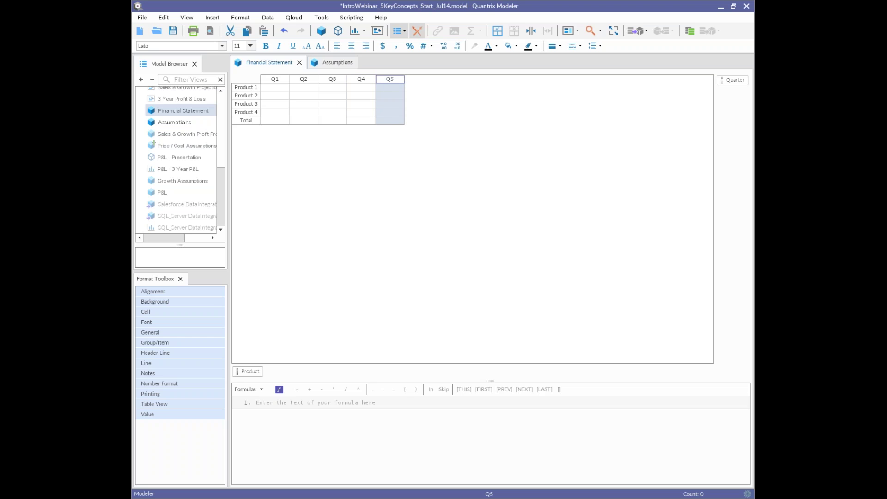
{"action": "type", "text": "YTD"}
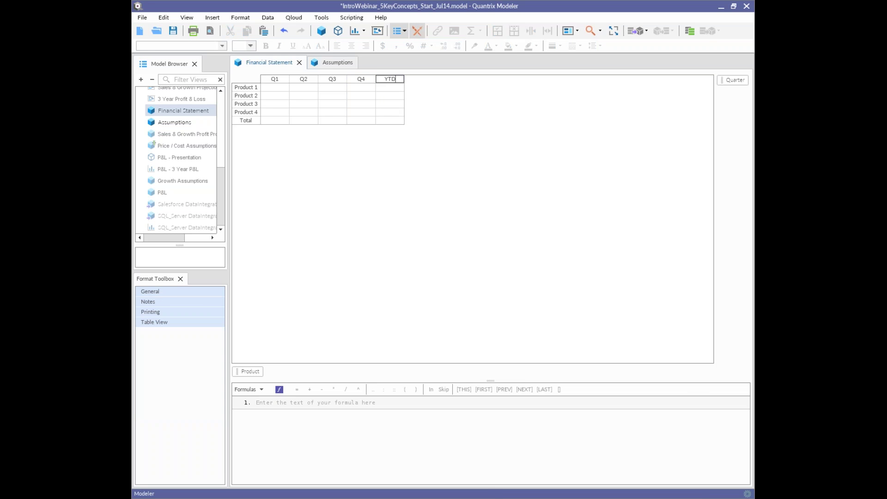
{"action": "key", "text": "Return"}
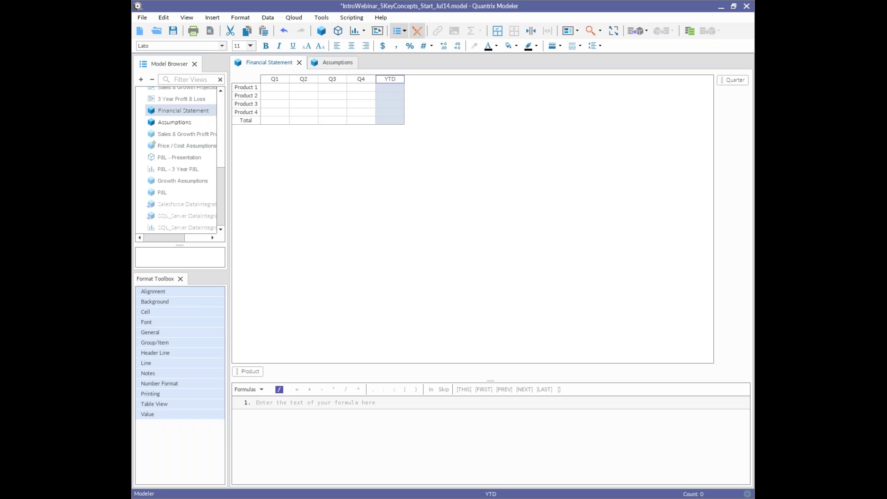
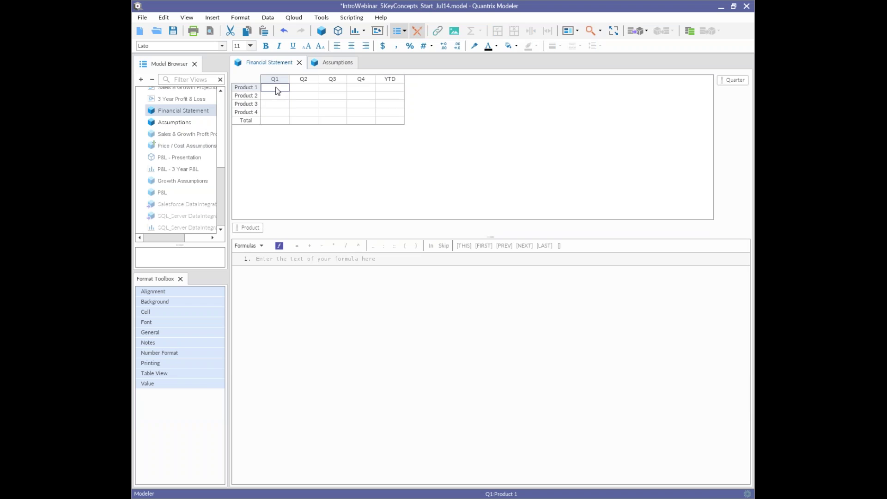
Step: Commit Product 1's Q1 value of 10, then enter 20, 25 and 30 for Products 2–4
{"action": "key", "text": "Return"}
{"action": "type", "text": "20"}
{"action": "key", "text": "Return"}
{"action": "type", "text": "12"}
{"action": "key", "text": "Return"}
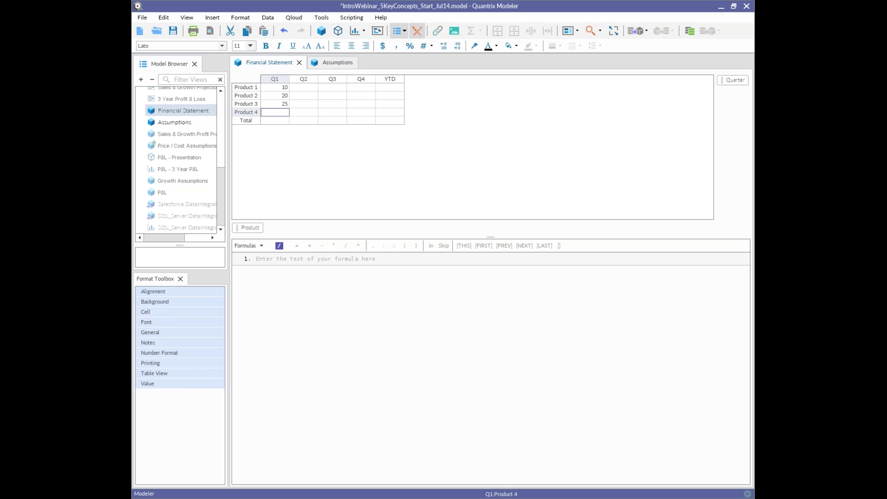
{"action": "type", "text": "30"}
{"action": "key", "text": "Return"}
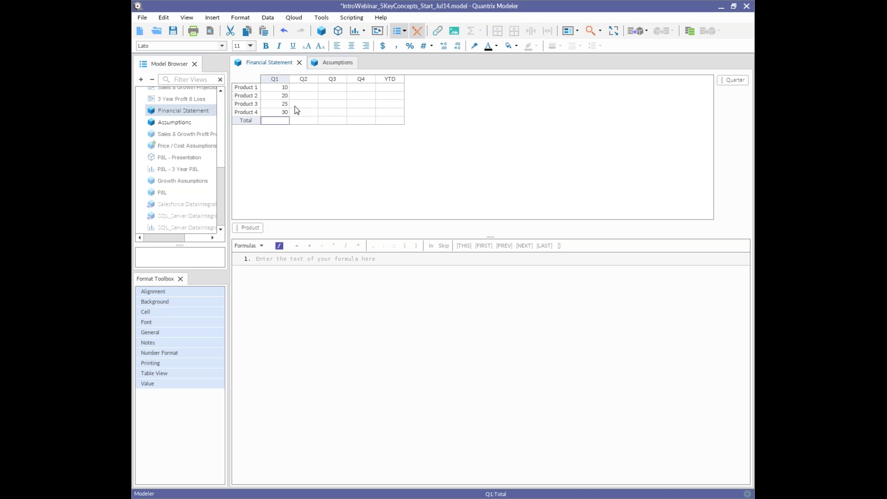
{"action": "left_click_drag", "start_coordinate": [275, 122], "coordinate": [378, 120]}
{"action": "left_click", "coordinate": [271, 123]}
{"action": "left_click_drag", "start_coordinate": [281, 88], "coordinate": [280, 97]}
{"action": "left_click", "coordinate": [279, 121]}
{"action": "left_click_drag", "start_coordinate": [302, 122], "coordinate": [387, 133]}
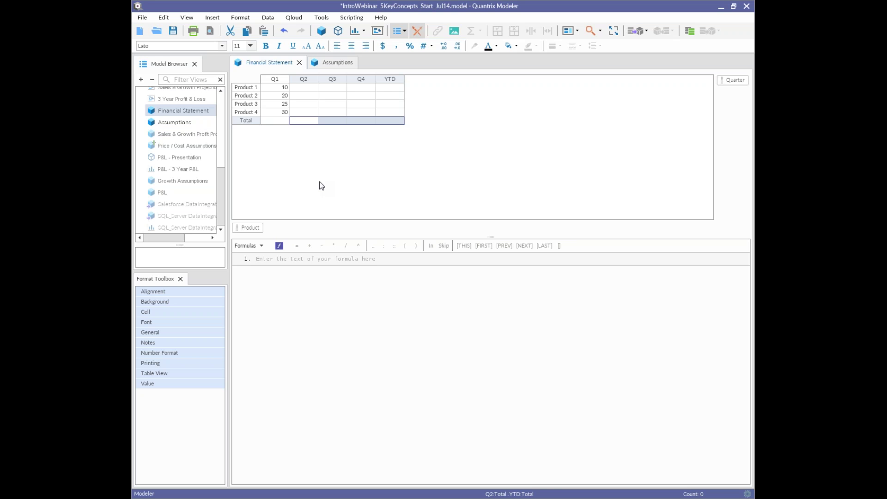
{"action": "left_click", "coordinate": [367, 261]}
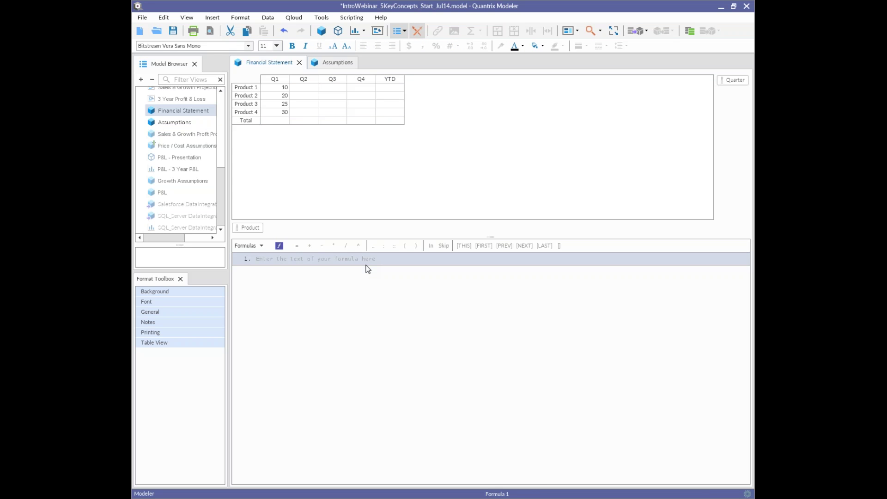
Step: Give the Total row the formula =sum(Product 1..Product 4), making Q1 Total 85
{"action": "left_click", "coordinate": [245, 121]}
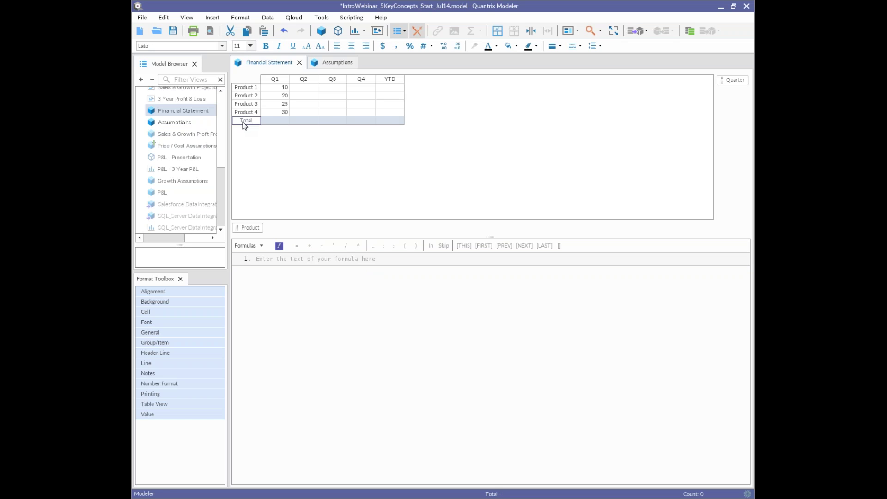
{"action": "type", "text": "="}
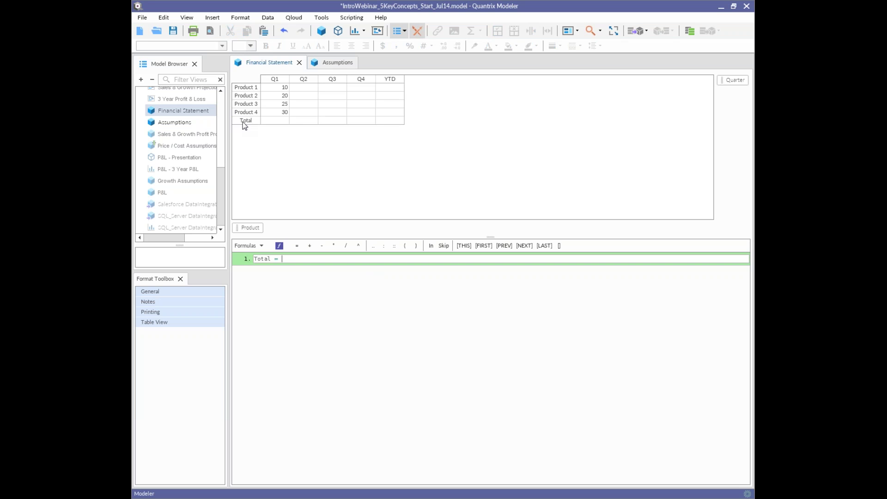
{"action": "type", "text": "sum("}
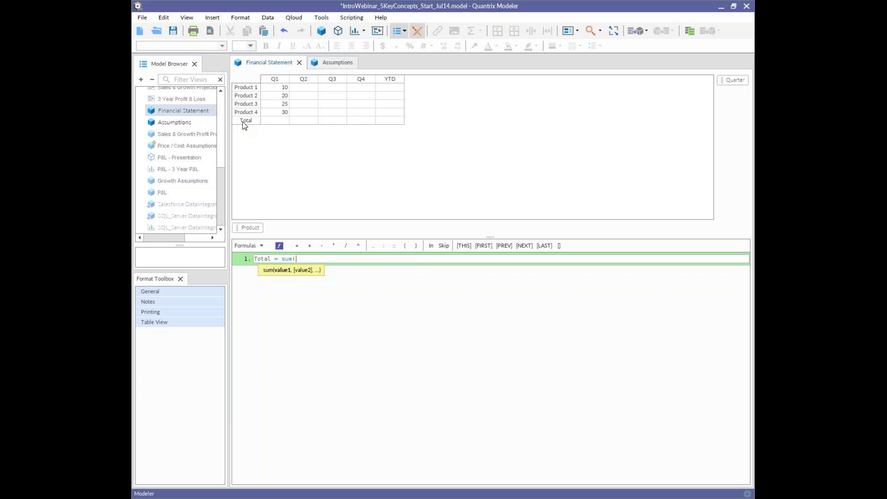
{"action": "left_click_drag", "start_coordinate": [243, 88], "coordinate": [244, 114]}
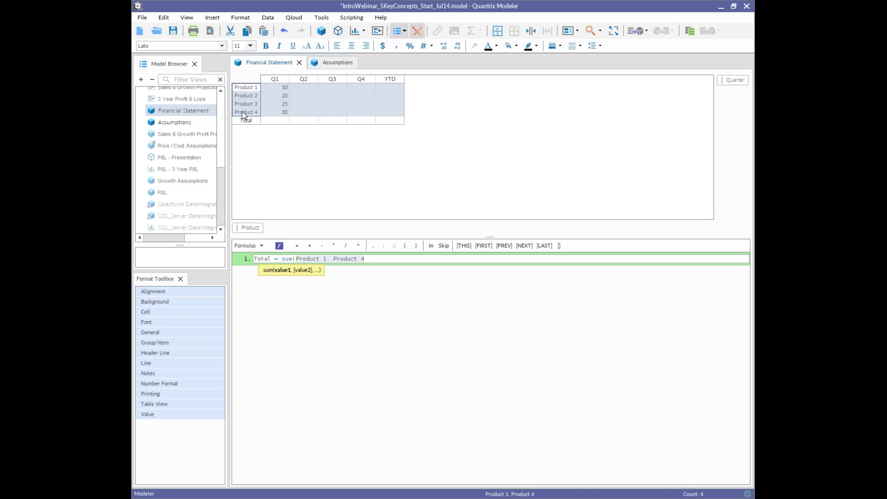
{"action": "type", "text": ")"}
{"action": "key", "text": "Return"}
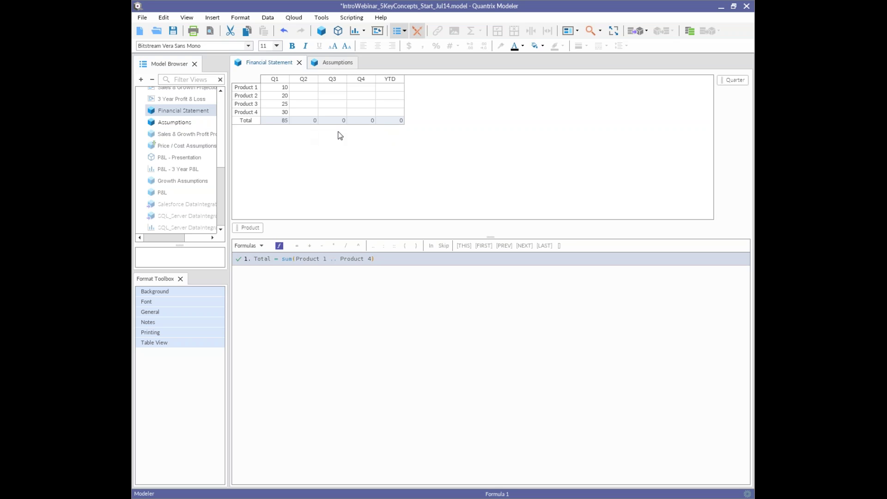
Step: Write the YTD column formula =sum(Q1..Q4), filling YTD with 10, 20, 25, 30 and 85
{"action": "left_click", "coordinate": [391, 79]}
{"action": "key", "text": "equal"}
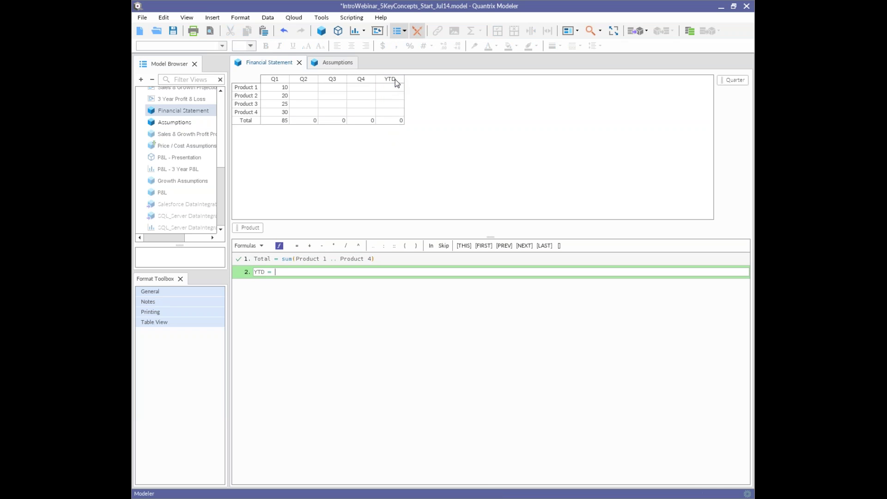
{"action": "type", "text": "sum("}
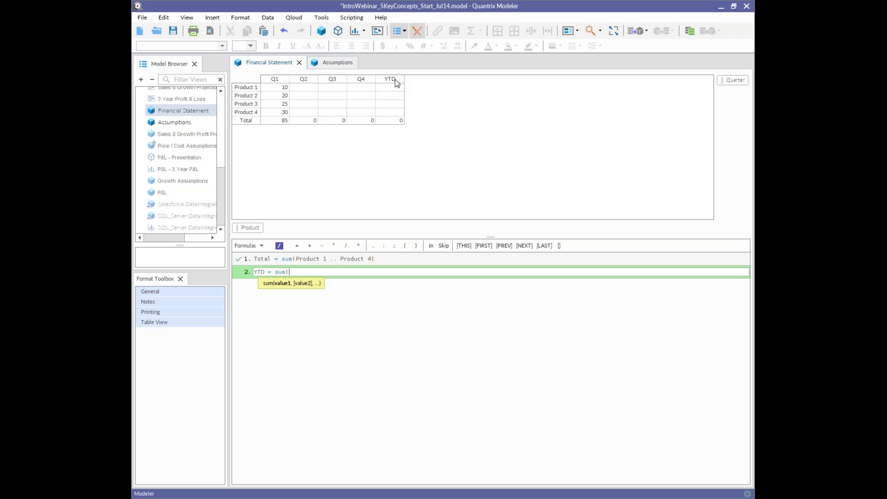
{"action": "type", "text": " q1..q1"}
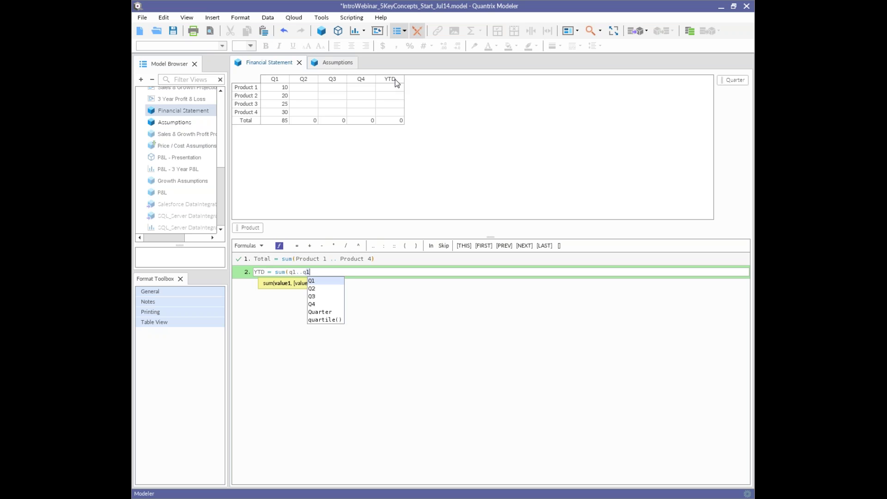
{"action": "key", "text": "BackSpace"}
{"action": "type", "text": "4"}
{"action": "key", "text": "Return"}
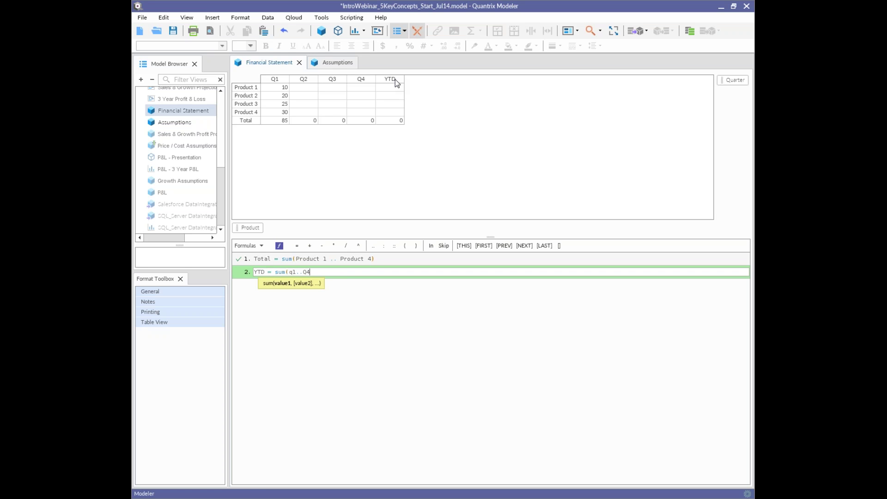
{"action": "type", "text": ")"}
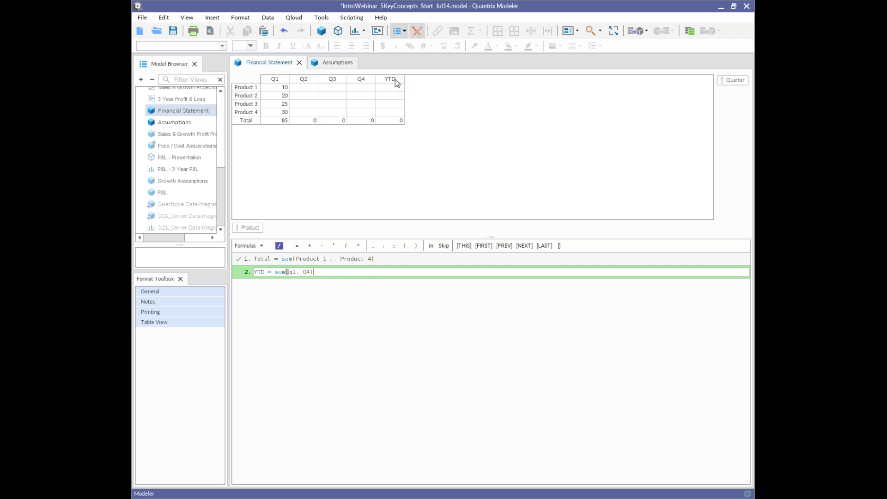
{"action": "key", "text": "Return"}
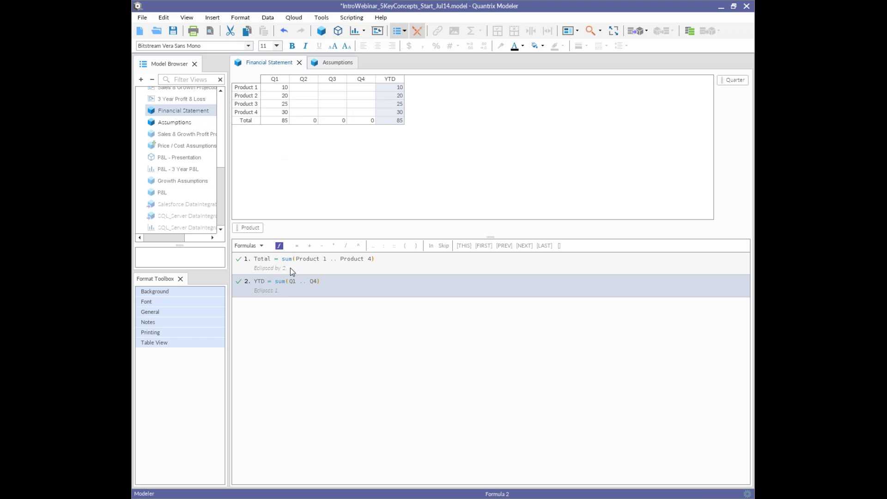
Step: Inspect where the Total and YTD formulas overlap at the YTD Total cell
{"action": "left_click", "coordinate": [248, 121]}
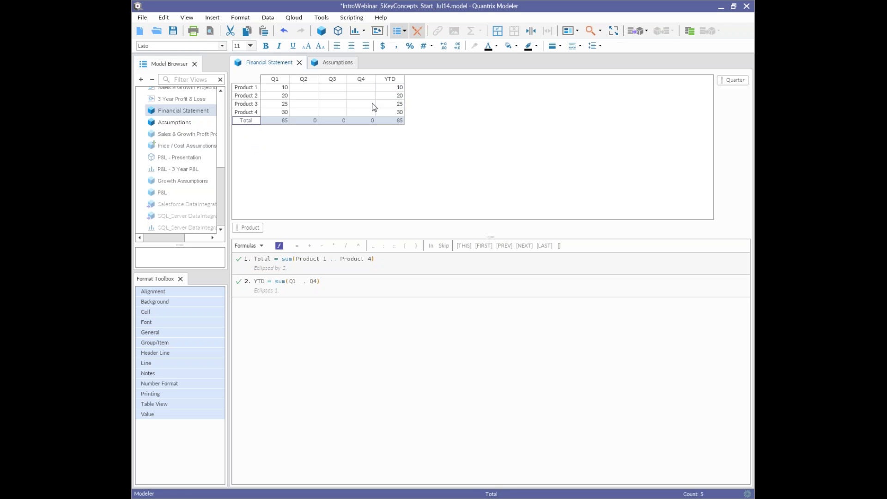
{"action": "left_click", "coordinate": [392, 80]}
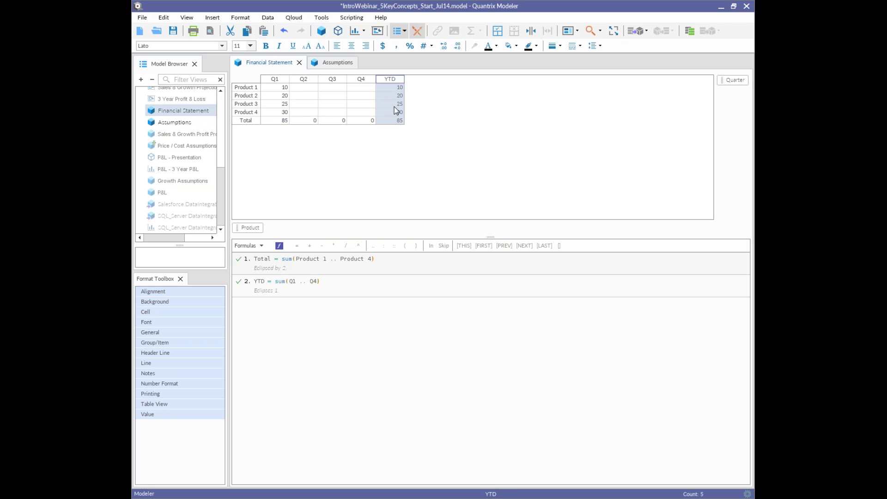
{"action": "left_click", "coordinate": [389, 122]}
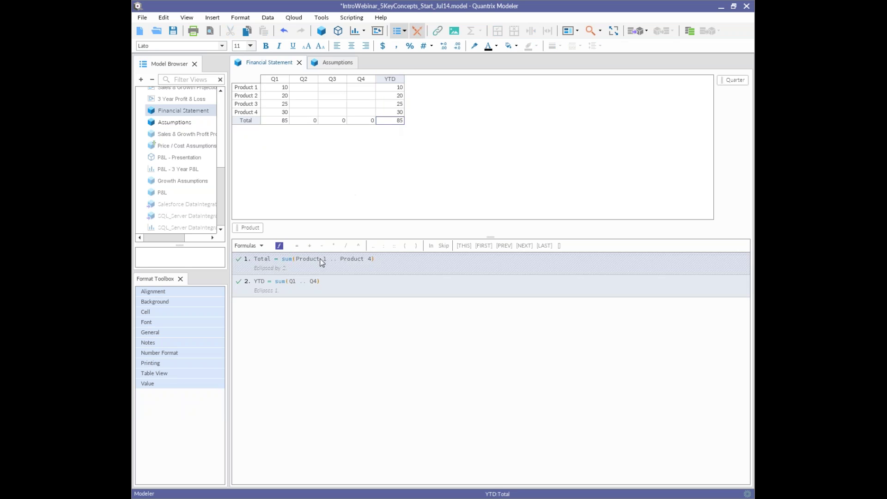
{"action": "left_click", "coordinate": [282, 289]}
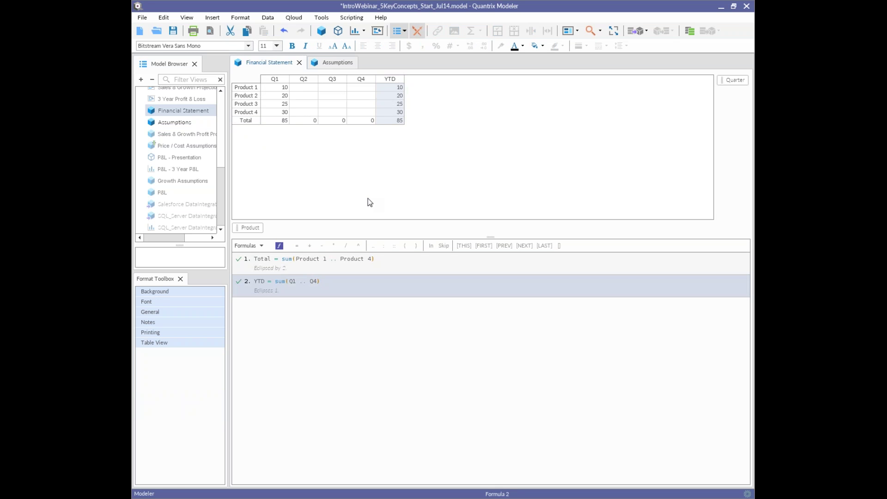
{"action": "left_click", "coordinate": [318, 260]}
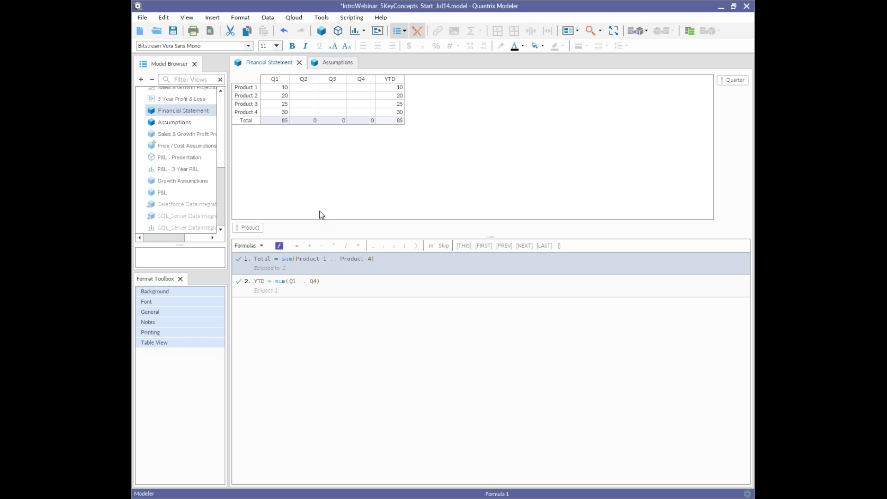
Step: Add a 'skip Total' clause to the YTD formula with Insert Skips
{"action": "left_click", "coordinate": [325, 289]}
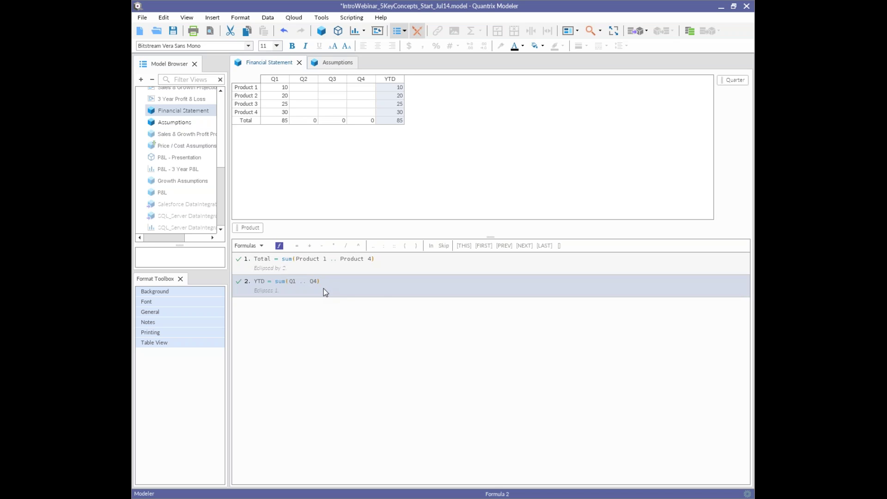
{"action": "right_click", "coordinate": [324, 290]}
{"action": "left_click", "coordinate": [349, 343]}
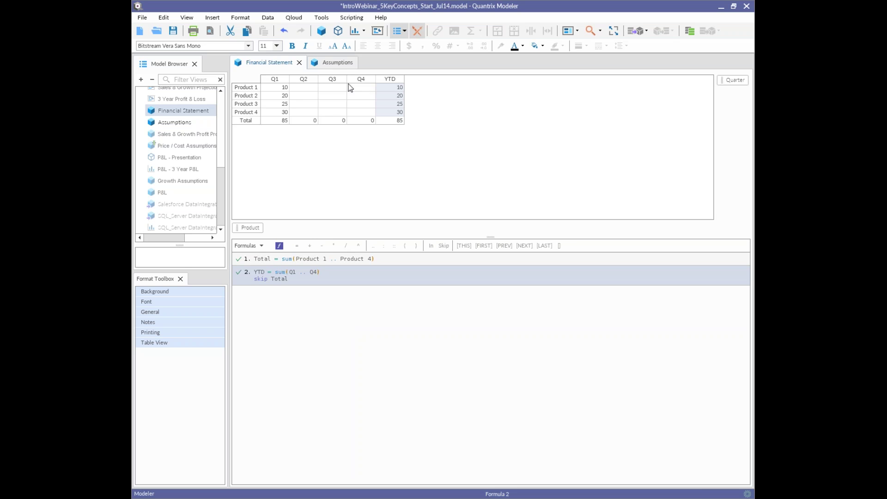
Step: Check the Q1–Q3 columns against the YTD formula and open an empty third formula line
{"action": "left_click", "coordinate": [308, 80]}
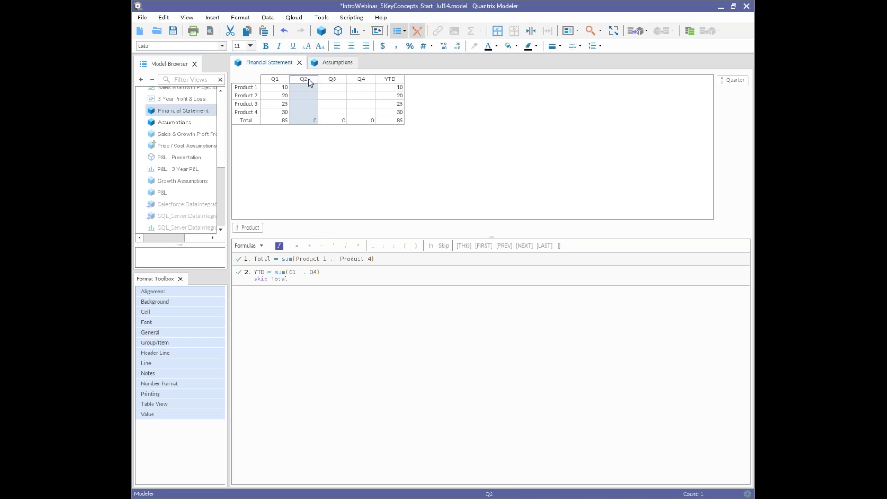
{"action": "left_click", "coordinate": [274, 80]}
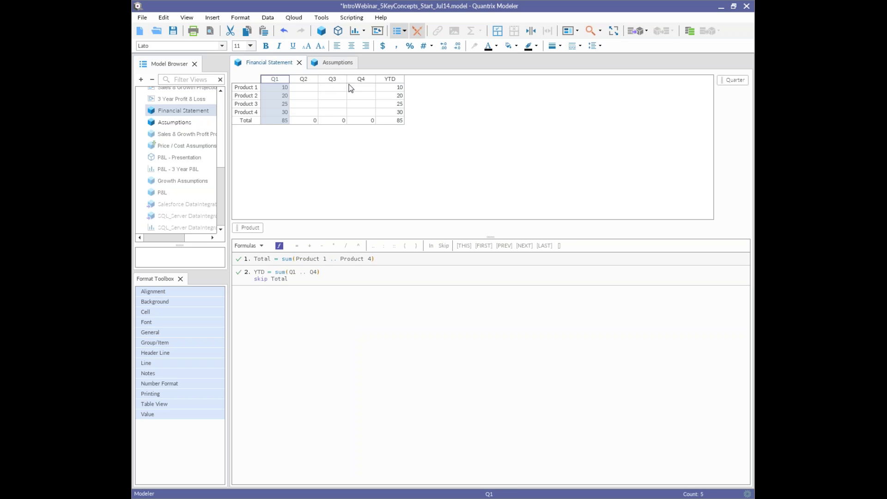
{"action": "left_click", "coordinate": [332, 80]}
{"action": "left_click", "coordinate": [305, 82]}
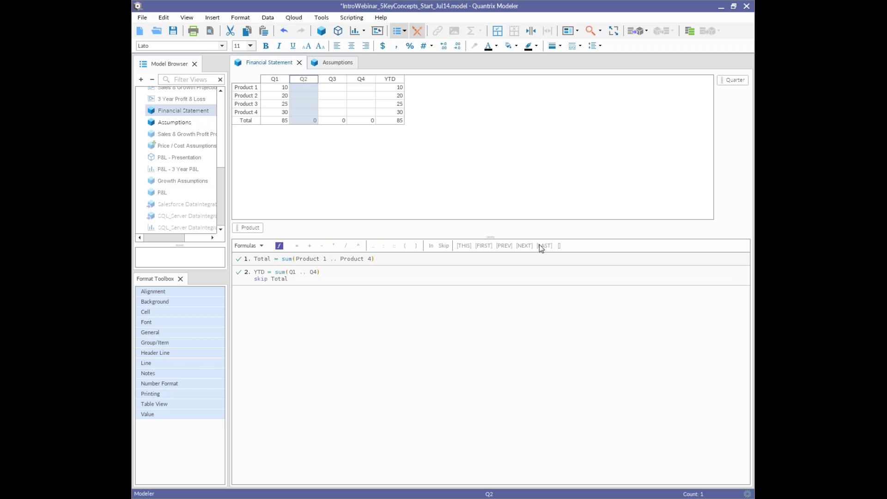
{"action": "left_click", "coordinate": [332, 282]}
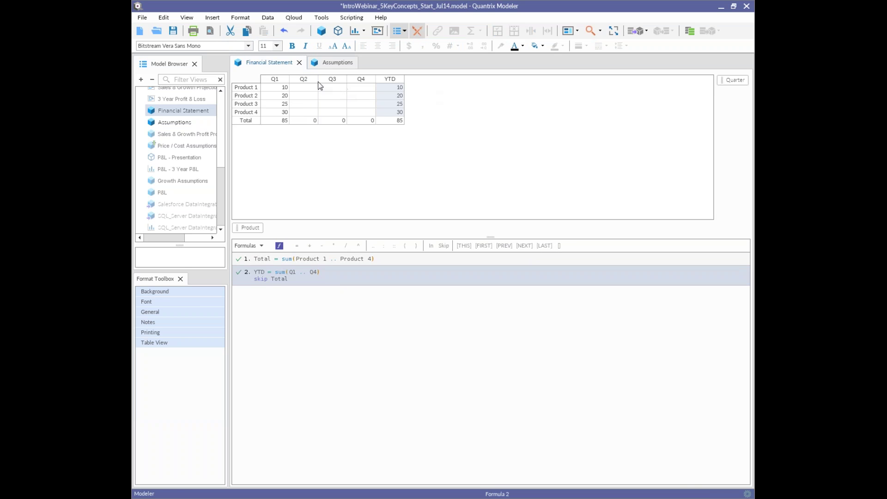
{"action": "left_click", "coordinate": [727, 81]}
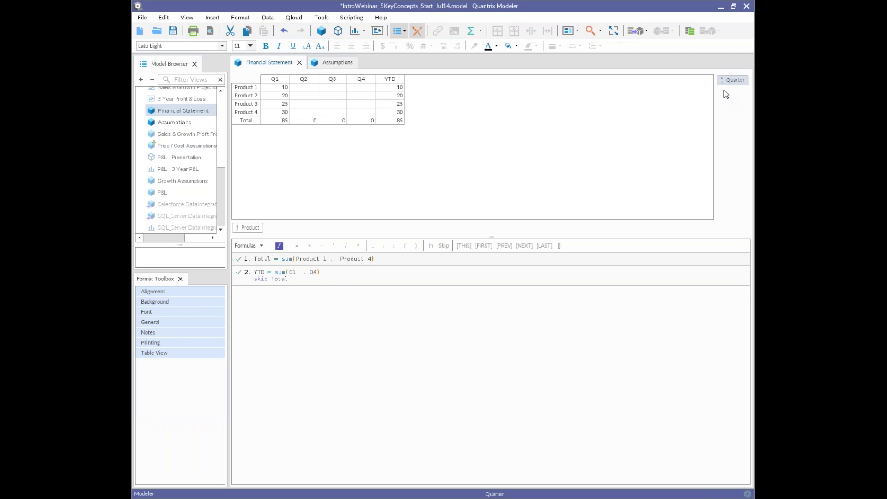
{"action": "left_click", "coordinate": [329, 277]}
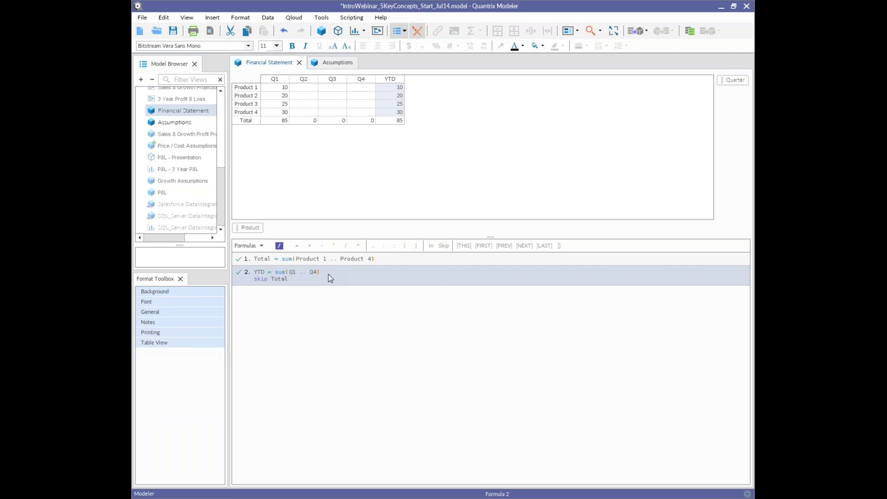
{"action": "key", "text": "Down"}
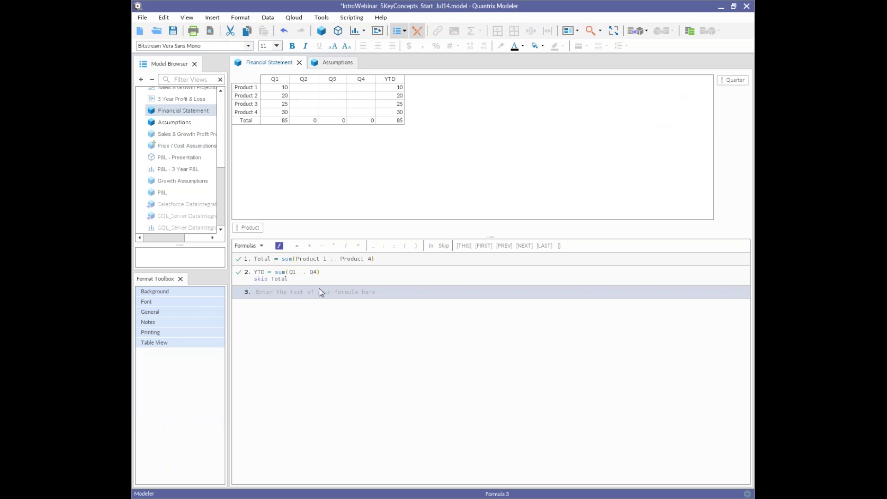
Step: Enter the formula Quarter[THIS] = Quarter[PREV] * 2 skip YTD, Total
{"action": "left_click", "coordinate": [306, 293]}
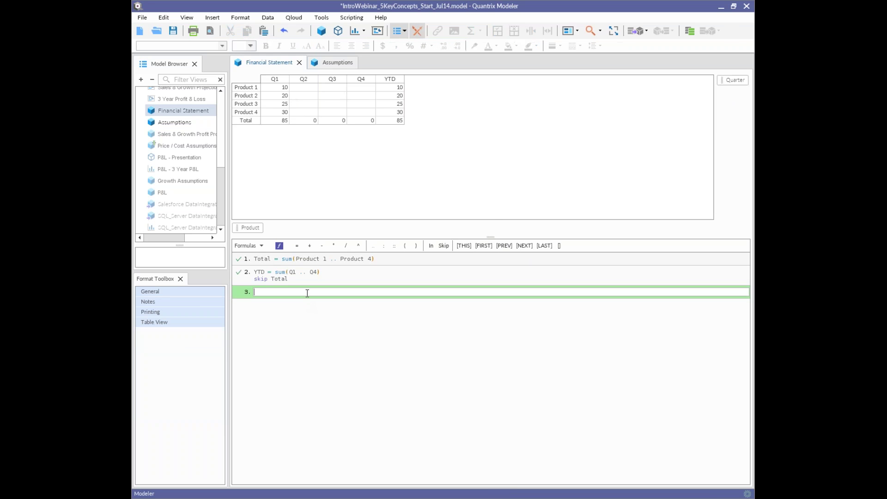
{"action": "left_click", "coordinate": [733, 81]}
{"action": "left_click", "coordinate": [464, 246]}
{"action": "type", "text": "="}
{"action": "left_click", "coordinate": [733, 80]}
{"action": "left_click", "coordinate": [504, 246]}
{"action": "type", "text": "&"}
{"action": "key", "text": "BackSpace"}
{"action": "type", "text": "* 2"}
{"action": "type", "text": "skip YTD, TOTAL"}
{"action": "key", "text": "Return"}
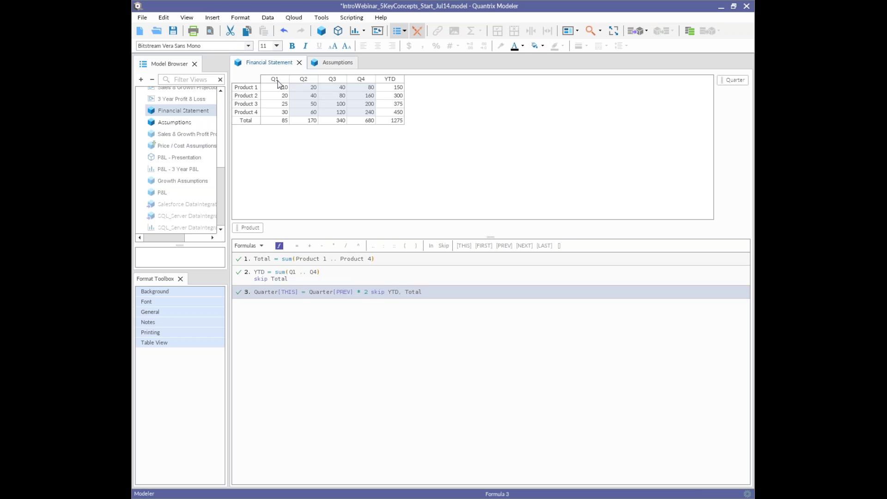
{"action": "left_click", "coordinate": [337, 82]}
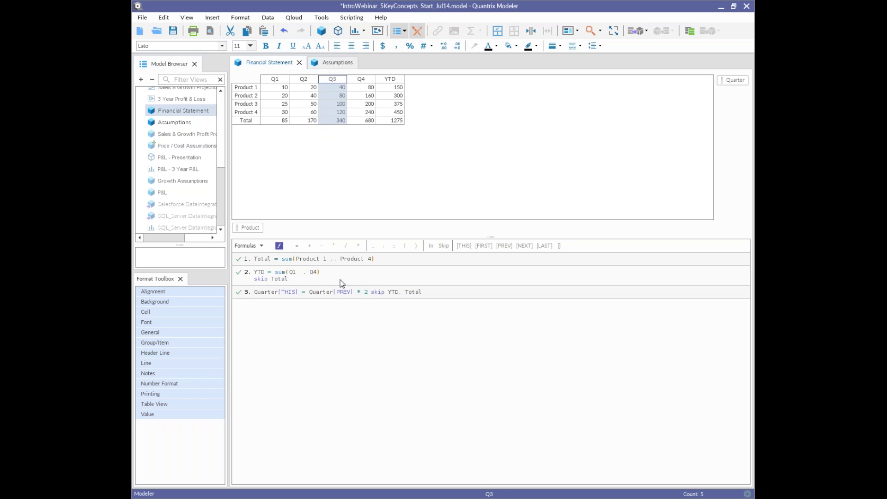
{"action": "left_click", "coordinate": [255, 233]}
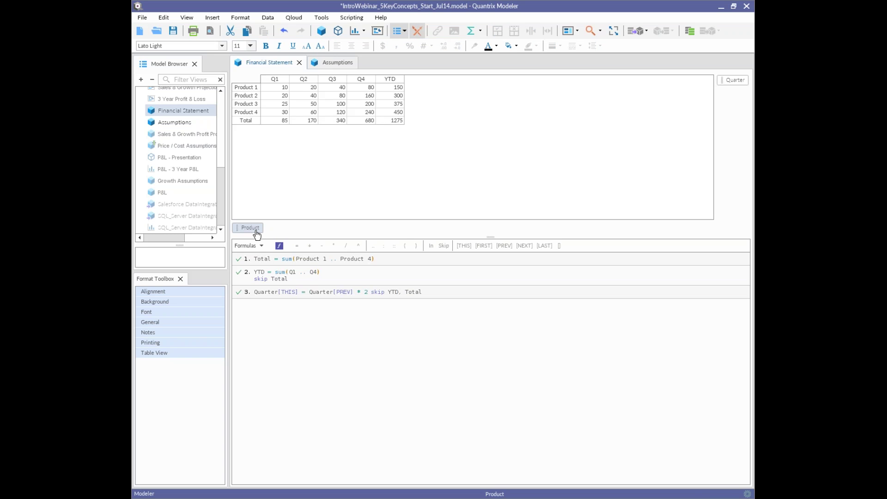
Step: Add a new row category named Region
{"action": "key", "text": "ctrl+shift+Return"}
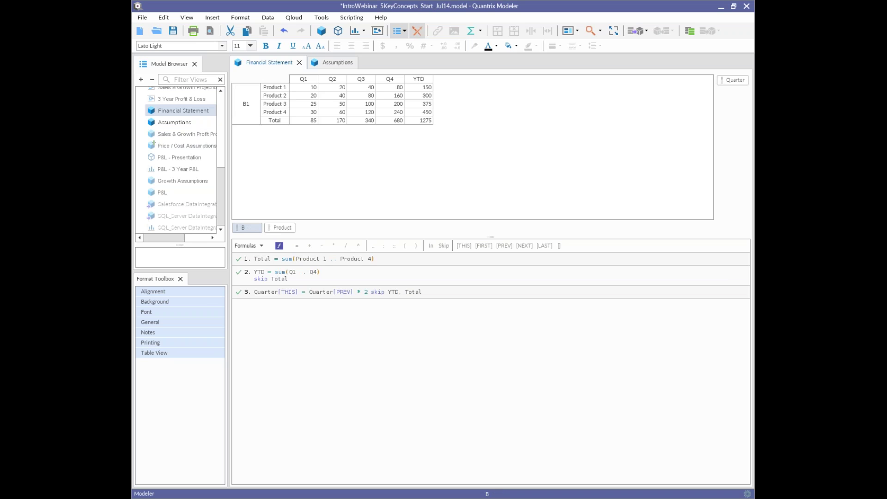
{"action": "key", "text": "F2"}
{"action": "type", "text": "Region"}
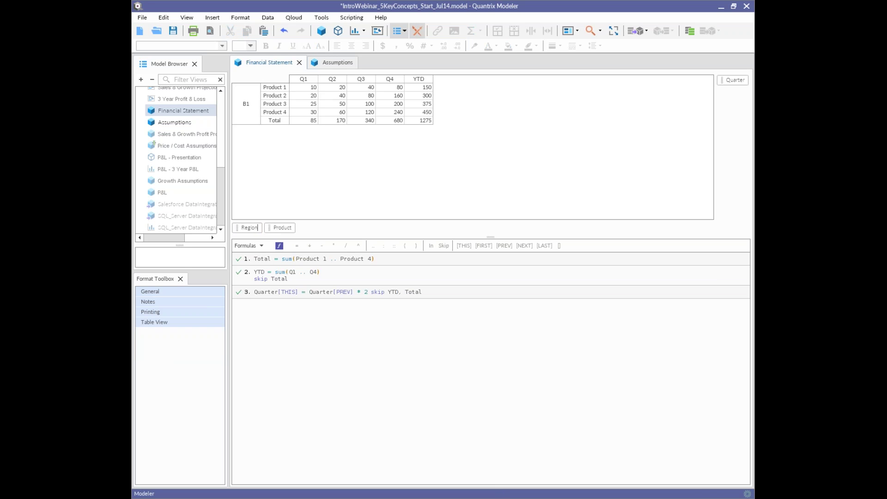
{"action": "key", "text": "Return"}
Step: Create the Region items North, South and East
{"action": "left_click", "coordinate": [244, 110]}
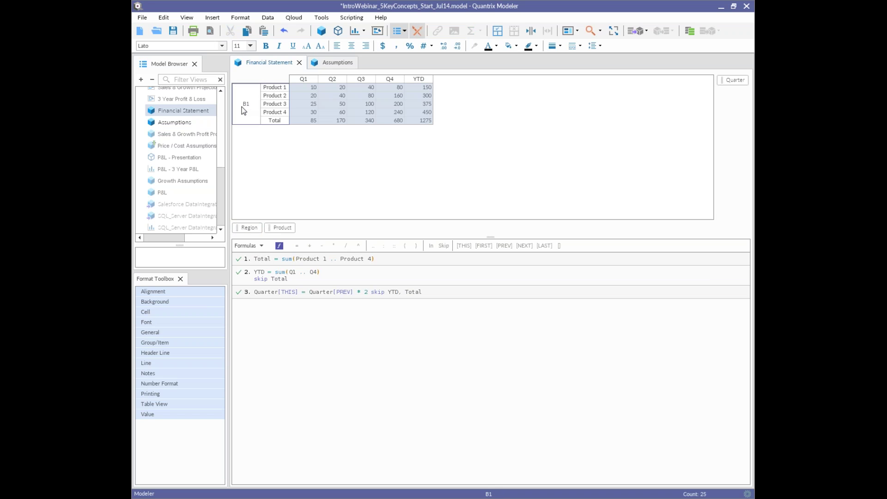
{"action": "double_click", "coordinate": [243, 111]}
{"action": "type", "text": "North"}
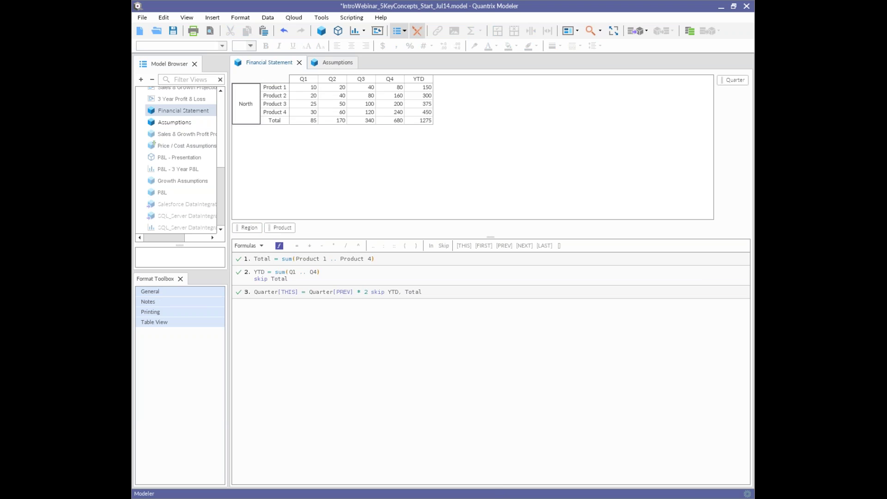
{"action": "key", "text": "Return"}
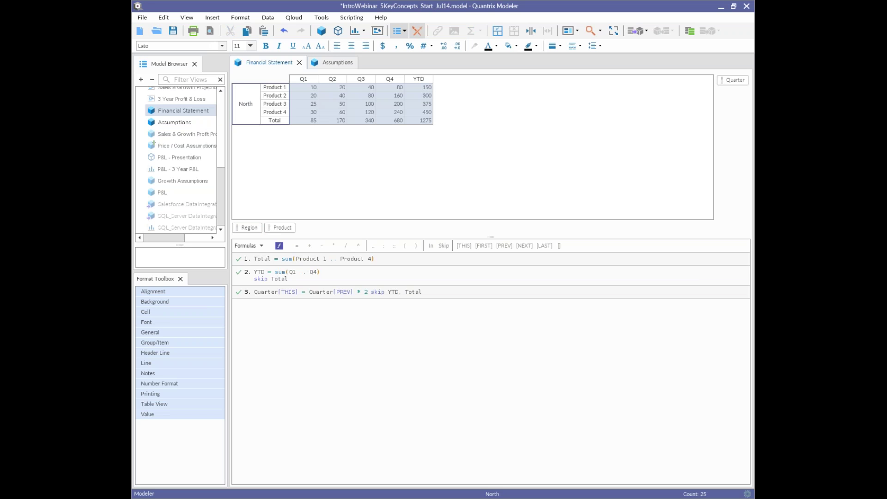
{"action": "key", "text": "Return"}
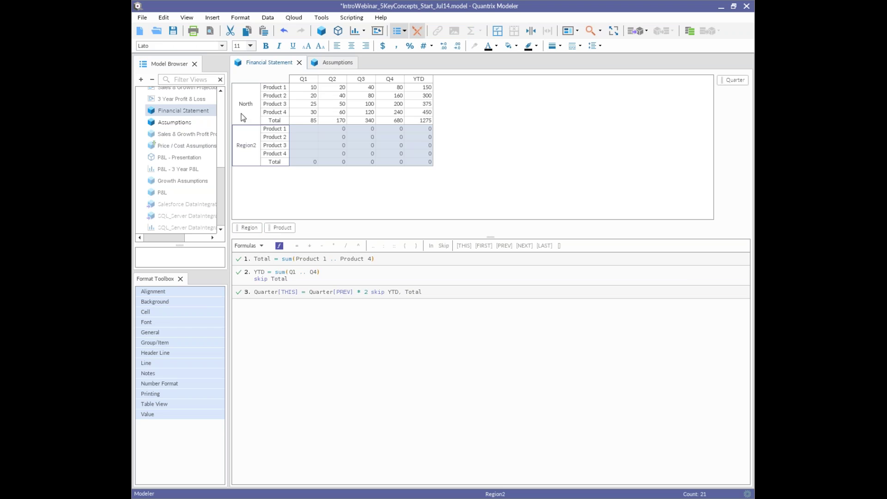
{"action": "double_click", "coordinate": [241, 156]}
{"action": "type", "text": "South"}
{"action": "key", "text": "Return"}
{"action": "key", "text": "Return"}
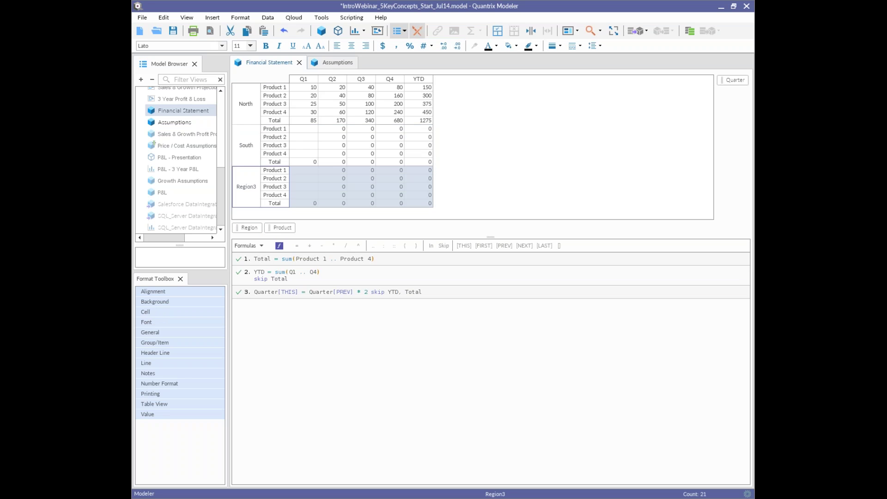
{"action": "type", "text": "East"}
{"action": "key", "text": "Return"}
Step: Enter South's Q1 values 23, 45, 39 and 20 for Products 1–4
{"action": "left_click", "coordinate": [296, 130]}
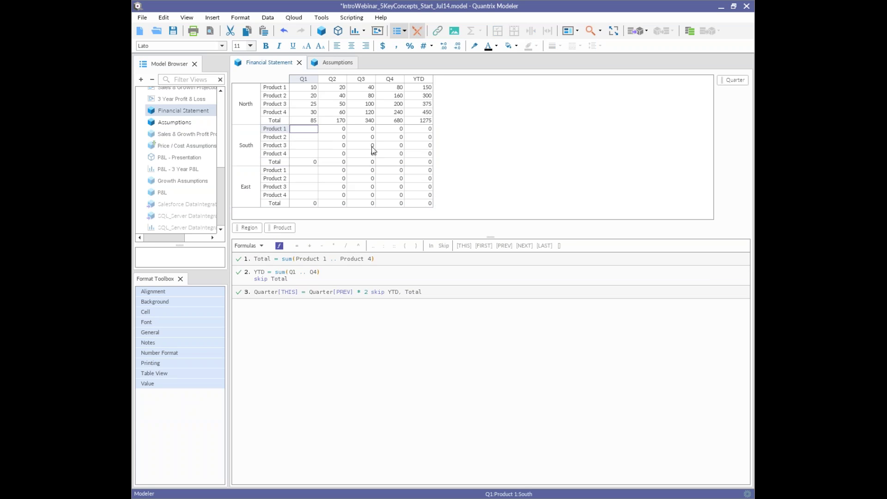
{"action": "type", "text": "23"}
{"action": "key", "text": "Return"}
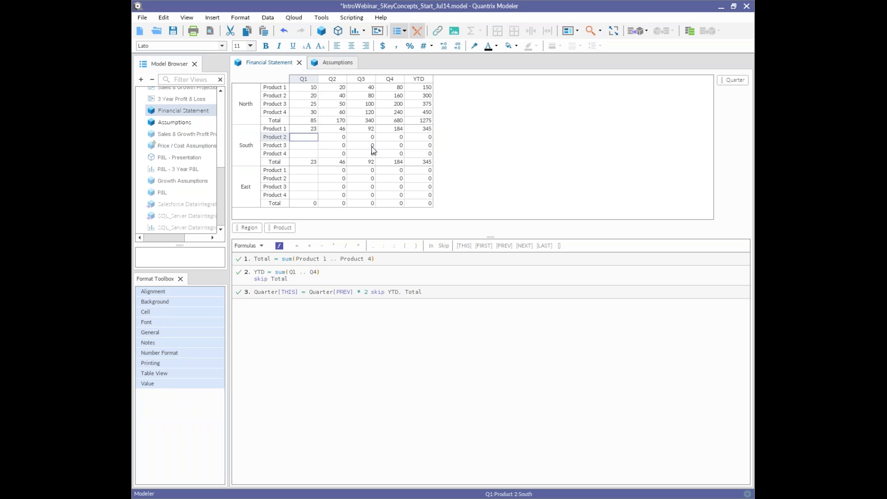
{"action": "type", "text": "45"}
{"action": "key", "text": "Return"}
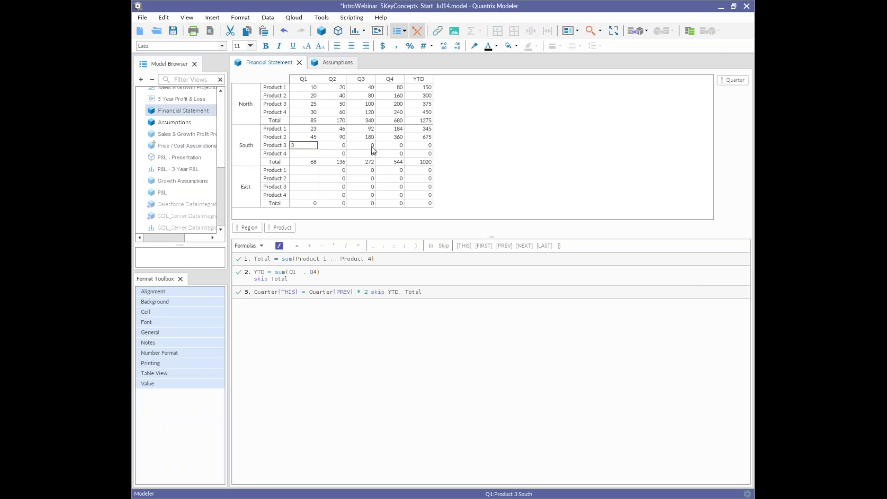
{"action": "type", "text": "39"}
{"action": "key", "text": "Return"}
{"action": "type", "text": "20"}
{"action": "key", "text": "Return"}
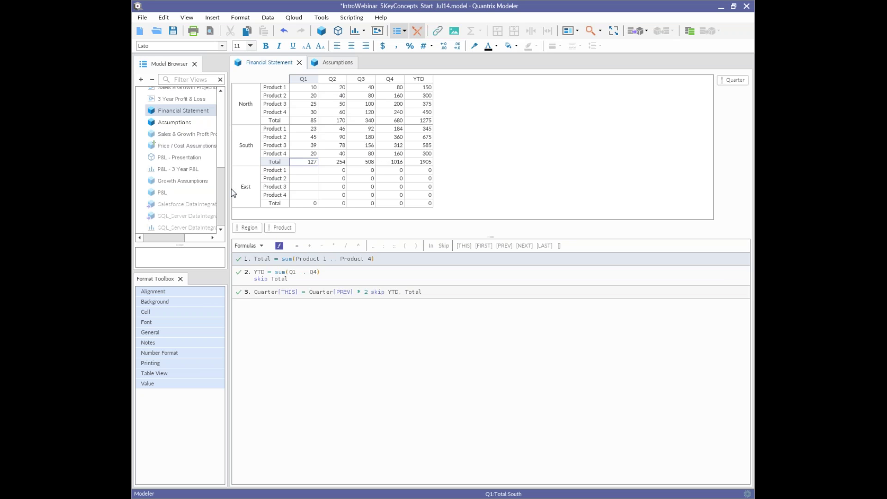
Step: Copy South's Q1 values to East, then change East's entries to 50 and 75
{"action": "left_click_drag", "start_coordinate": [308, 131], "coordinate": [306, 153]}
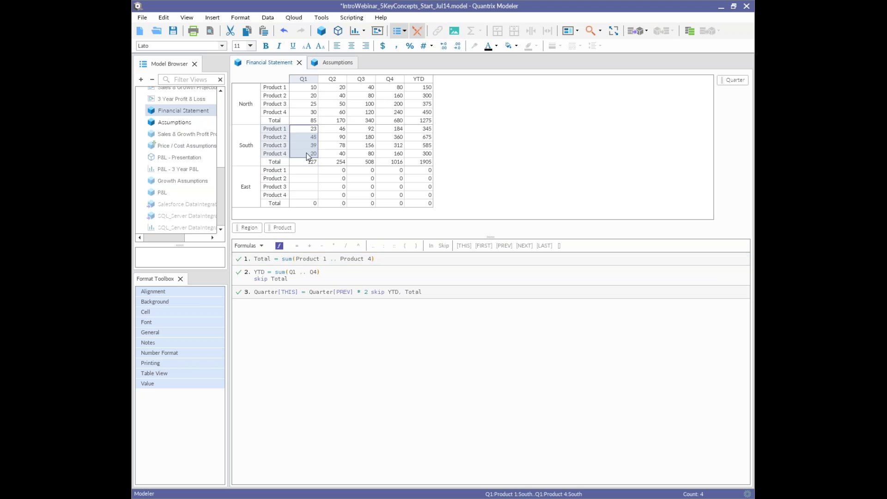
{"action": "right_click", "coordinate": [307, 154]}
{"action": "key", "text": "Escape"}
{"action": "right_click", "coordinate": [304, 171]}
{"action": "left_click", "coordinate": [322, 211]}
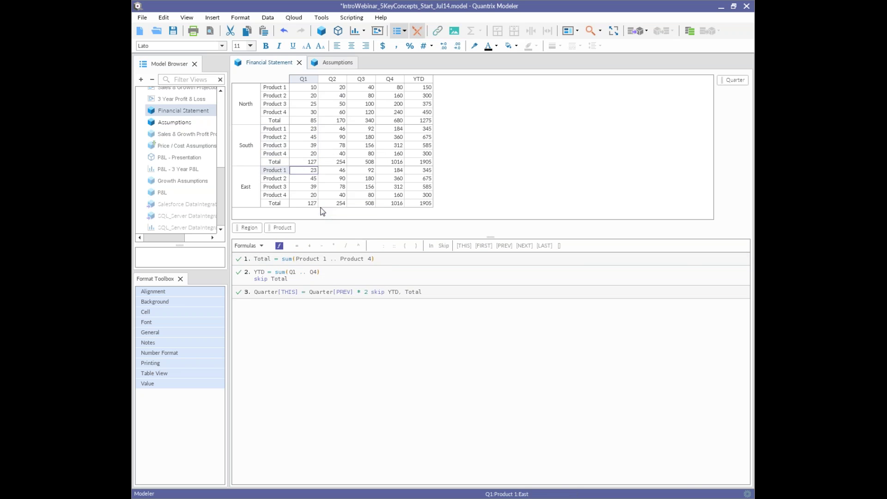
{"action": "left_click", "coordinate": [315, 181]}
{"action": "type", "text": "5"}
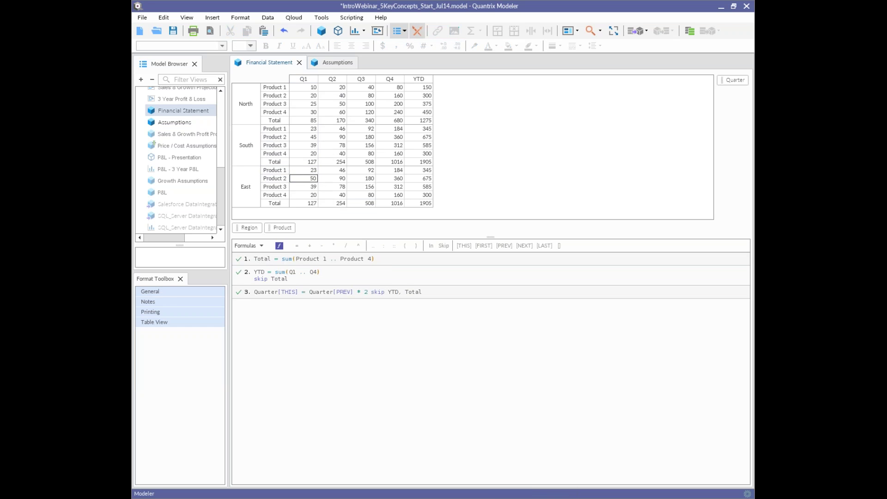
{"action": "type", "text": "0"}
{"action": "key", "text": "Return"}
{"action": "key", "text": "Return"}
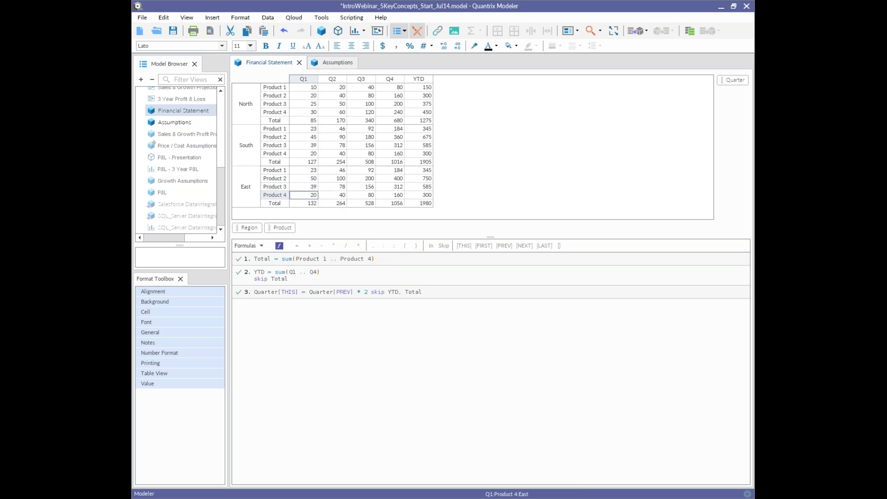
{"action": "type", "text": "75"}
{"action": "key", "text": "Return"}
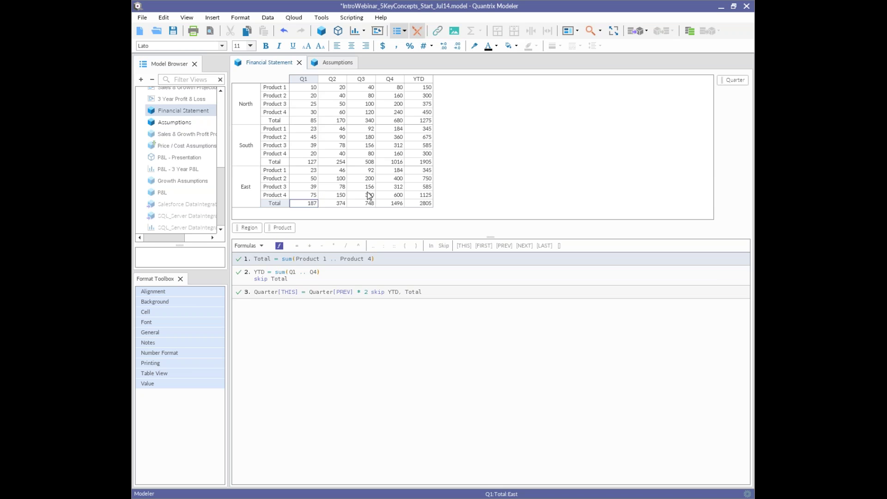
Step: Move the Region category into the filter area above the table
{"action": "left_click", "coordinate": [245, 228]}
{"action": "left_click", "coordinate": [280, 231]}
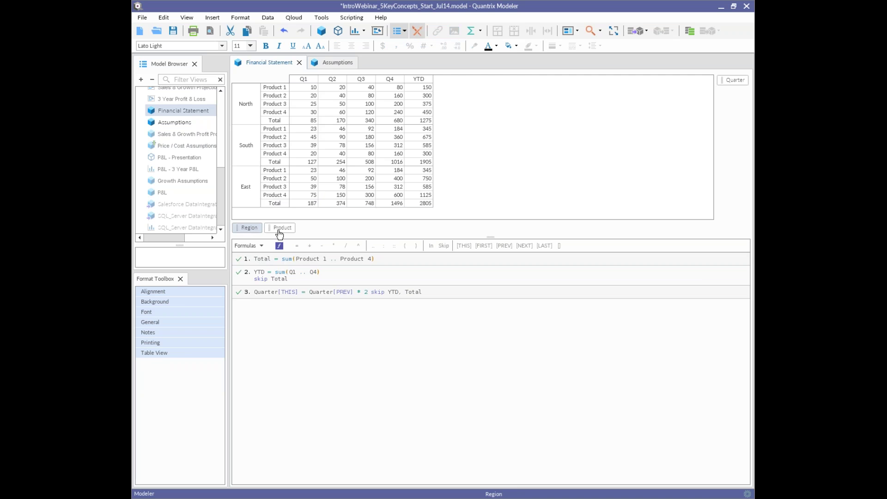
{"action": "left_click", "coordinate": [724, 86]}
{"action": "mouse_move", "coordinate": [723, 86]}
{"action": "left_mouse_down"}
{"action": "mouse_move", "coordinate": [519, 164]}
{"action": "mouse_move", "coordinate": [325, 213]}
{"action": "mouse_move", "coordinate": [262, 77]}
{"action": "mouse_move", "coordinate": [725, 93]}
{"action": "left_mouse_up"}
{"action": "left_click", "coordinate": [248, 227]}
{"action": "left_click_drag", "start_coordinate": [248, 231], "coordinate": [256, 83]}
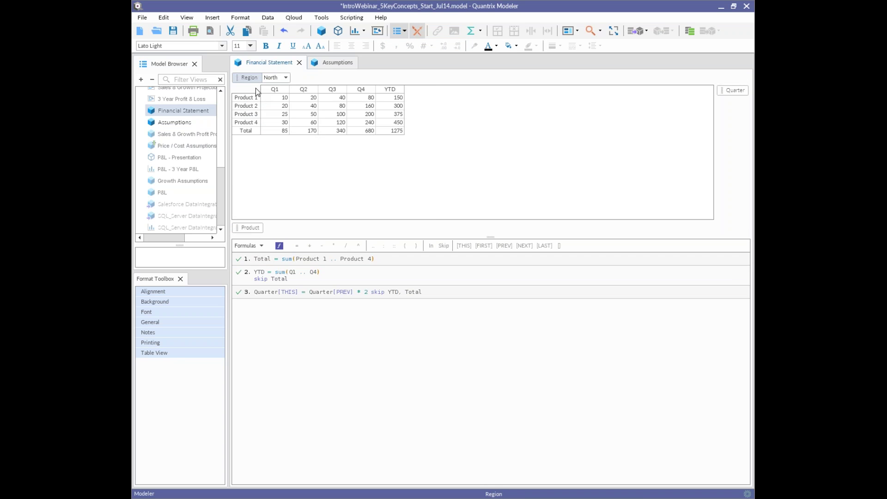
Step: Filter to East, placing Product on columns and Quarter on rows
{"action": "left_click", "coordinate": [286, 79]}
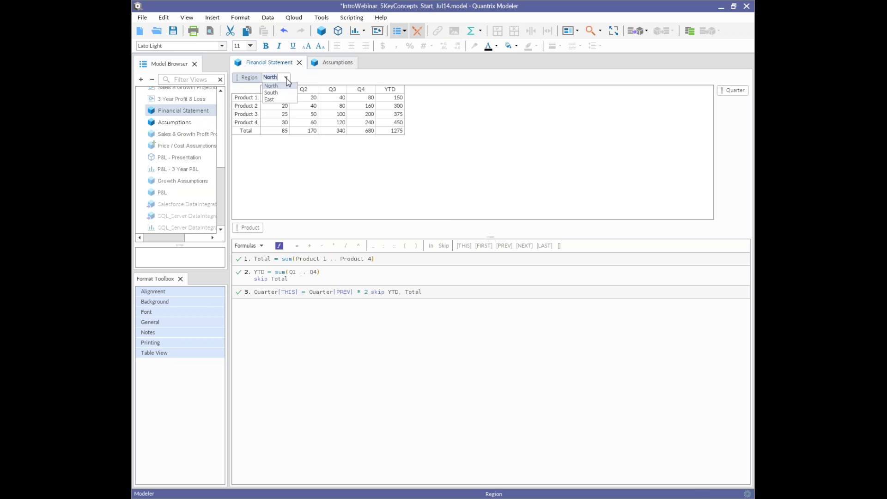
{"action": "left_click", "coordinate": [278, 94]}
{"action": "left_click", "coordinate": [287, 78]}
{"action": "left_click", "coordinate": [274, 102]}
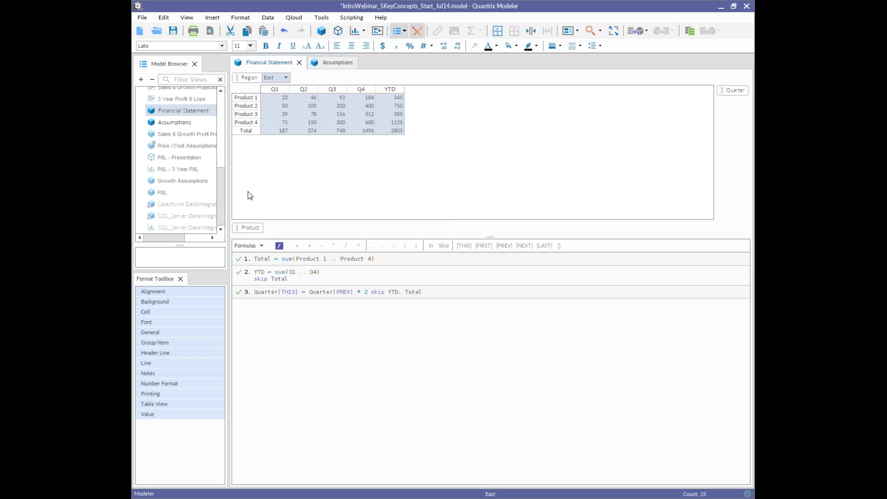
{"action": "left_click_drag", "start_coordinate": [250, 227], "coordinate": [719, 123]}
{"action": "left_click_drag", "start_coordinate": [733, 91], "coordinate": [279, 224]}
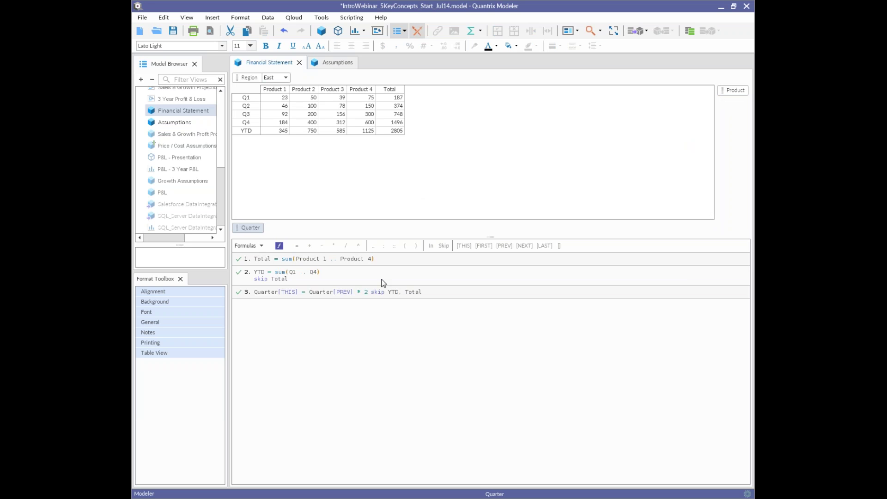
Step: Try a 1.5 growth factor in formula 3, then undo back to * 2
{"action": "left_click", "coordinate": [368, 292]}
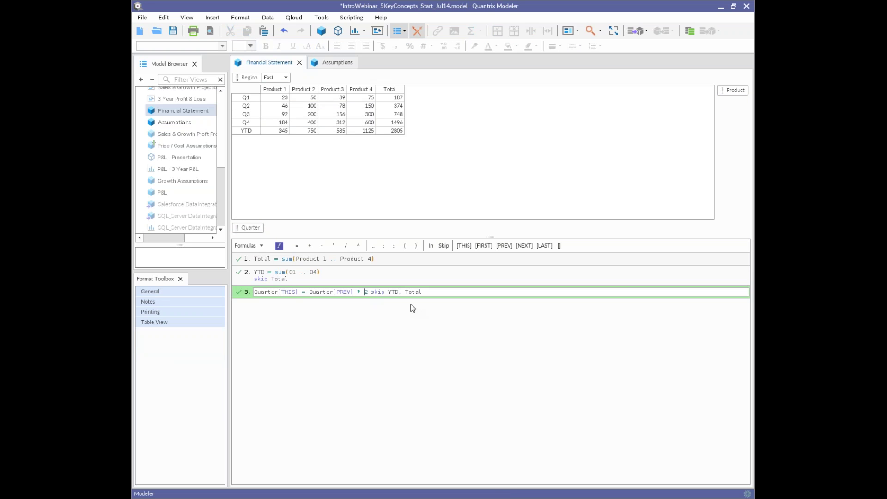
{"action": "key", "text": "Delete"}
{"action": "type", "text": "1.5"}
{"action": "key", "text": "Return"}
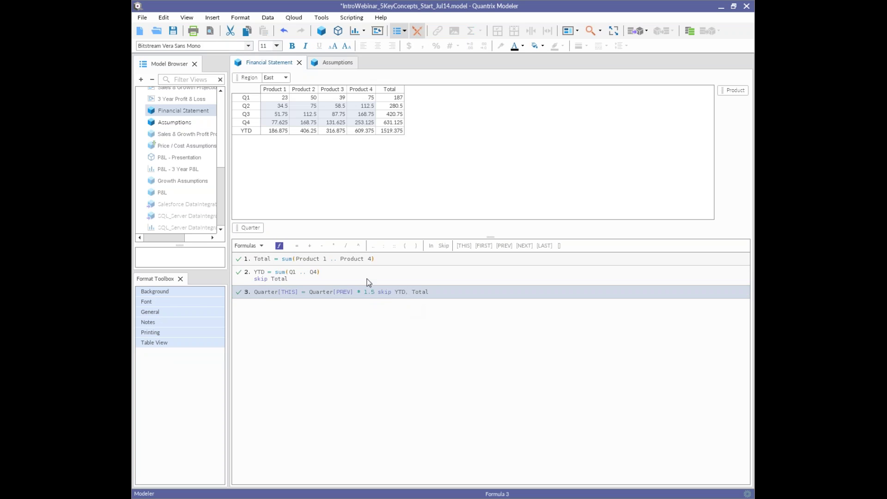
{"action": "left_click", "coordinate": [284, 30]}
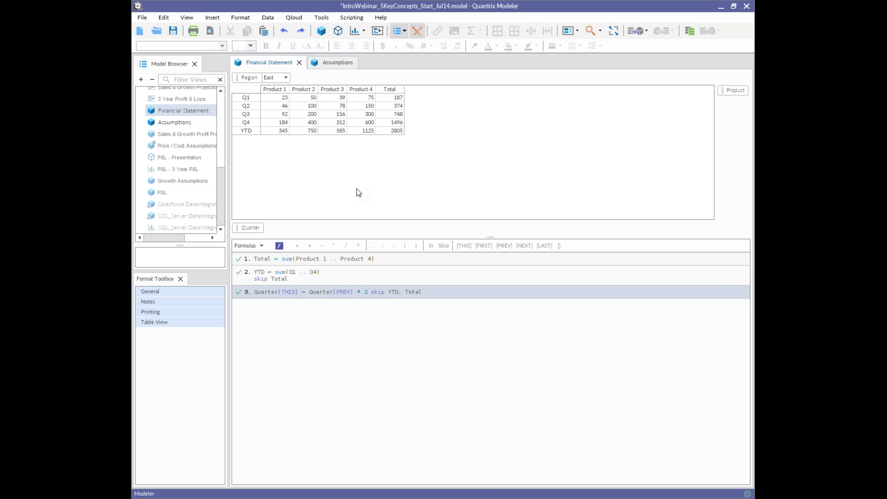
Step: Move Region into the rows and nest products under regions, quarters across
{"action": "left_click", "coordinate": [246, 79]}
{"action": "left_click_drag", "start_coordinate": [246, 80], "coordinate": [248, 231]}
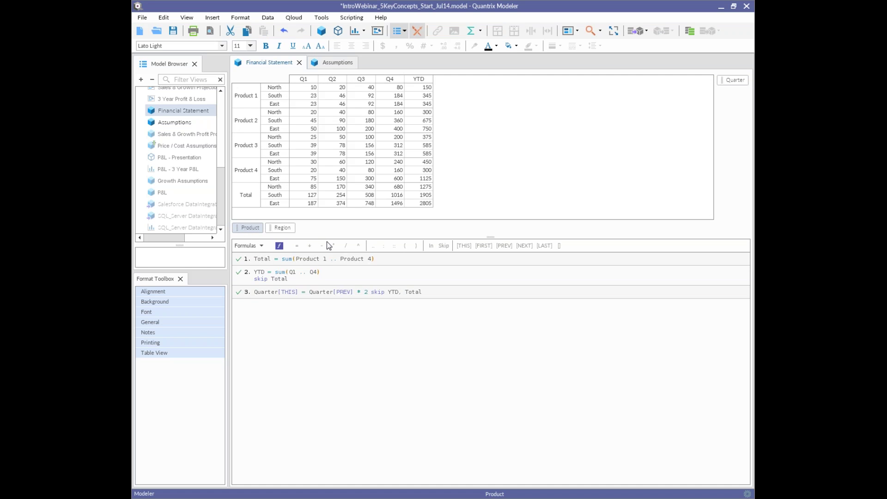
{"action": "left_click_drag", "start_coordinate": [283, 228], "coordinate": [246, 229]}
Step: Dock the Assumptions view below Financial Statement and enlarge the Financial Statement grid
{"action": "left_click", "coordinate": [340, 63]}
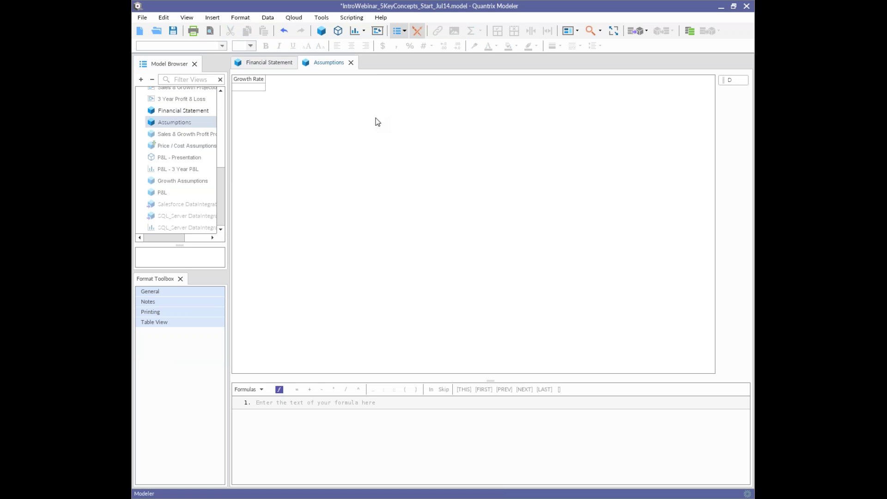
{"action": "left_click_drag", "start_coordinate": [331, 65], "coordinate": [458, 260]}
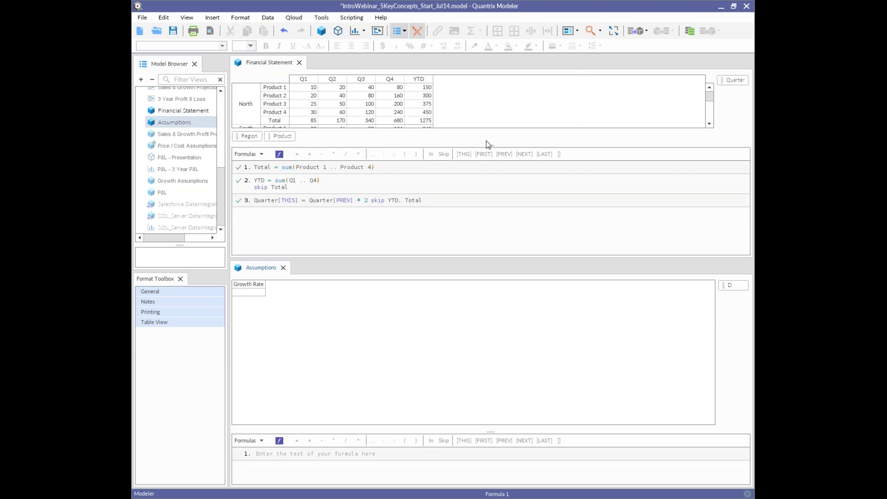
{"action": "left_click_drag", "start_coordinate": [491, 151], "coordinate": [492, 186]}
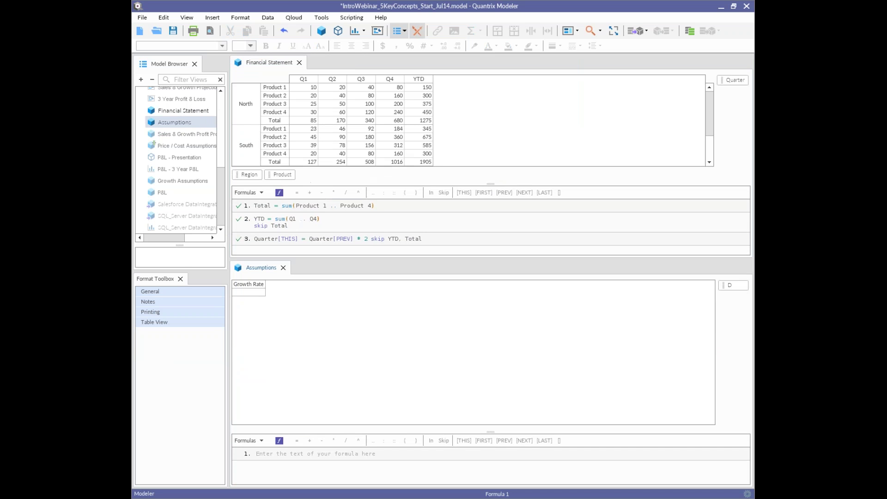
Step: Drag the Region category into Assumptions, giving Growth Rate North, South and East rows
{"action": "left_click", "coordinate": [368, 240]}
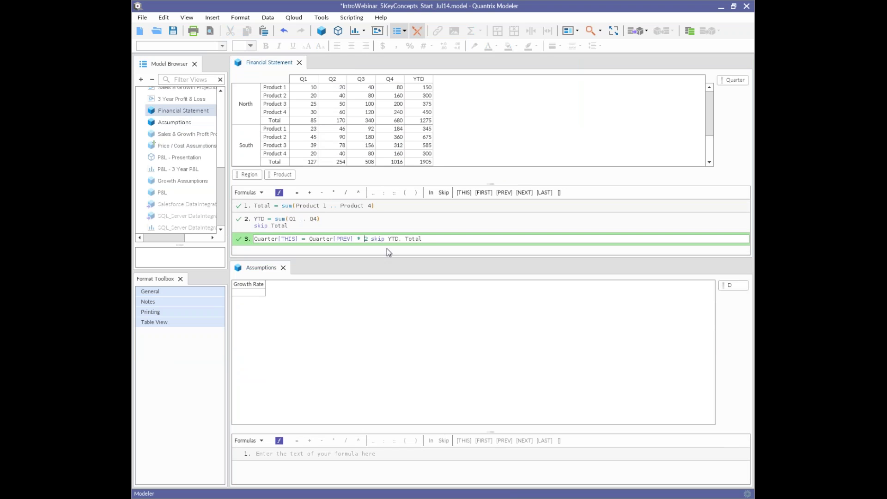
{"action": "left_click", "coordinate": [419, 218]}
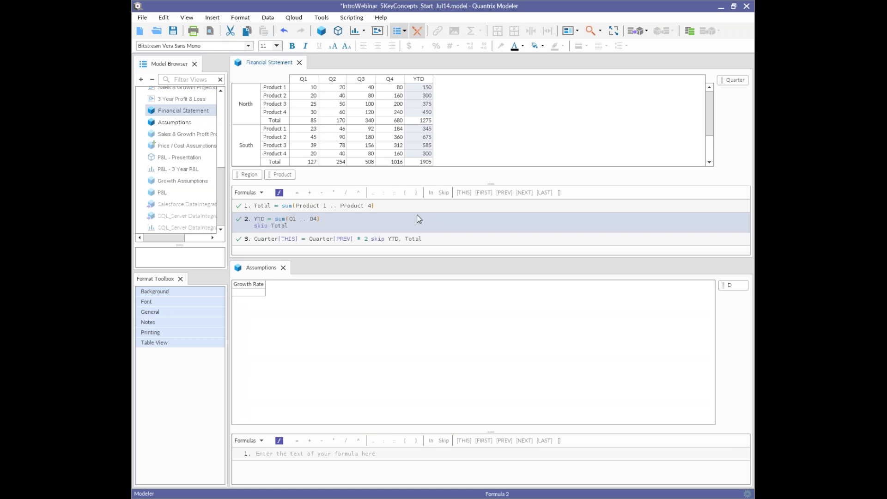
{"action": "left_click", "coordinate": [241, 176]}
{"action": "left_click_drag", "start_coordinate": [239, 181], "coordinate": [242, 424]}
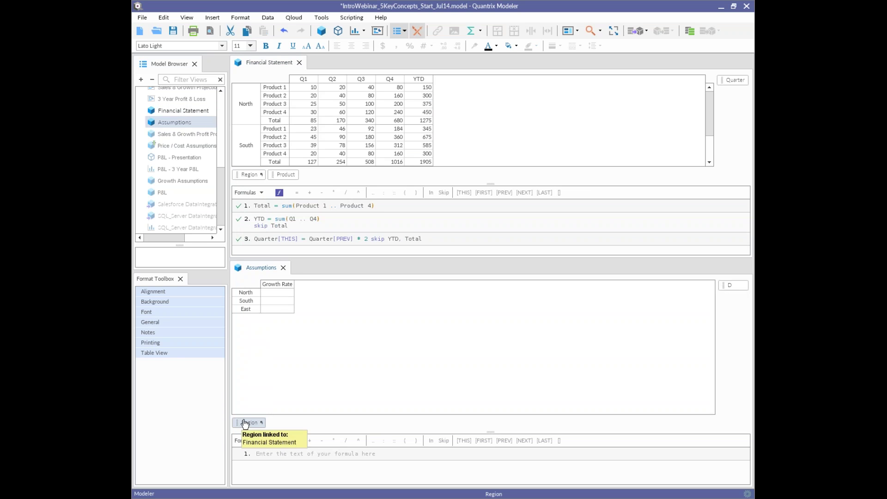
Step: Enter Growth Rates of 125% for North, 110% for South and 115% for East, replacing a mistyped 1.2%
{"action": "left_click", "coordinate": [278, 293]}
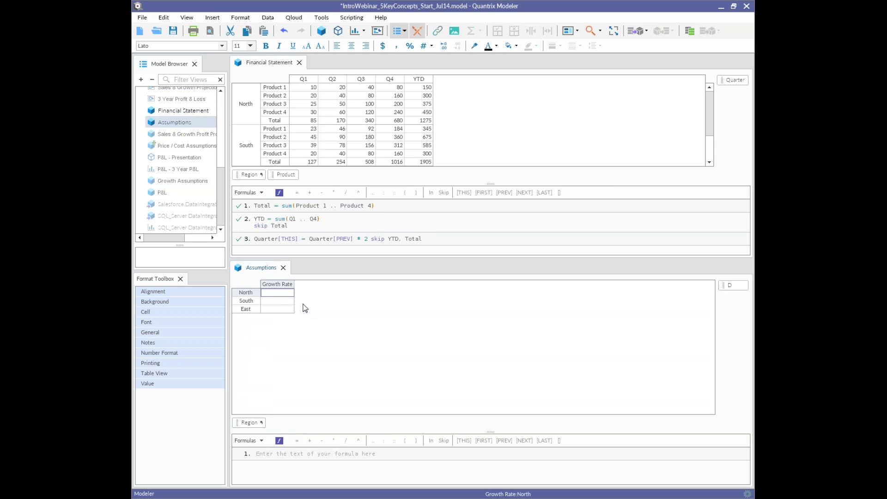
{"action": "type", "text": "1.2%"}
{"action": "key", "text": "Return"}
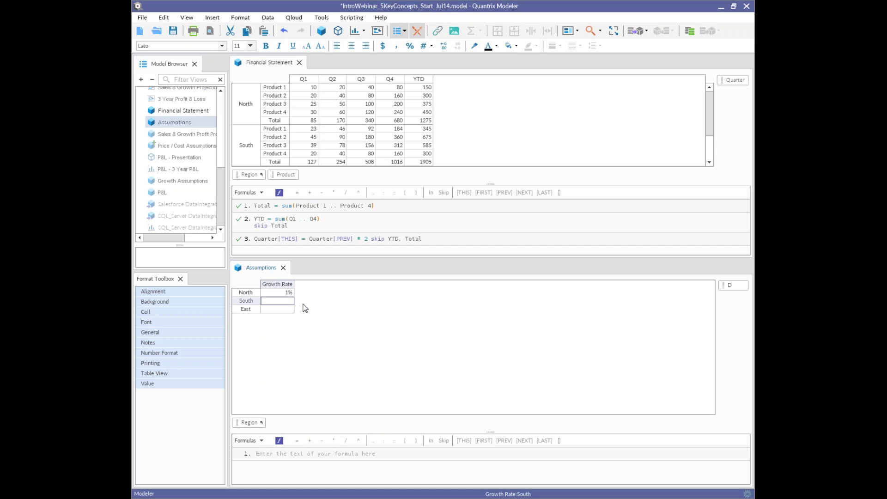
{"action": "key", "text": "Up"}
{"action": "type", "text": "12"}
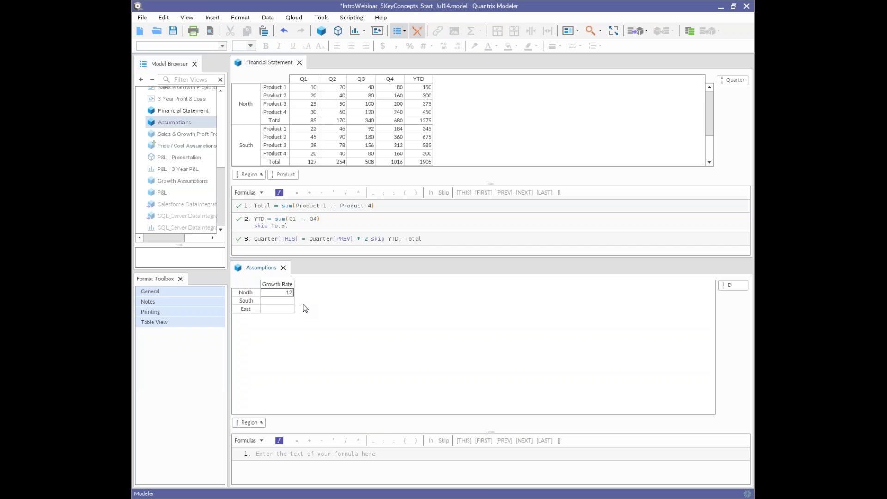
{"action": "type", "text": "5%"}
{"action": "key", "text": "Return"}
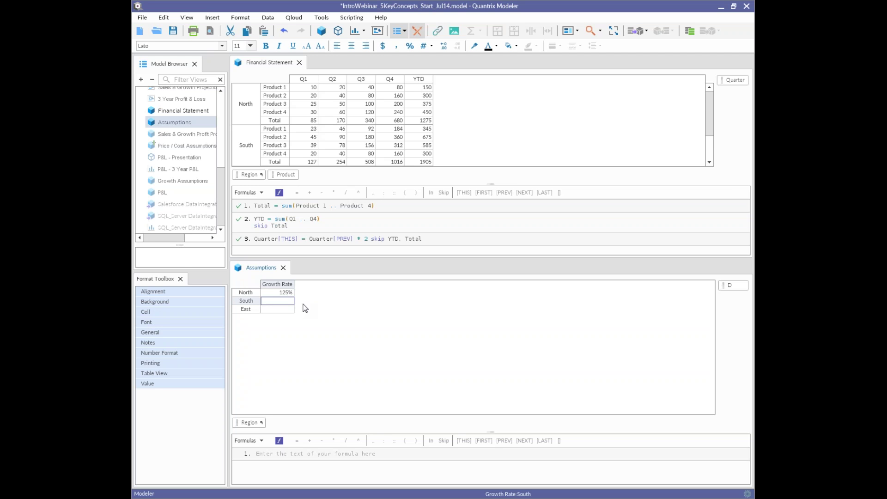
{"action": "type", "text": "110%"}
{"action": "key", "text": "Return"}
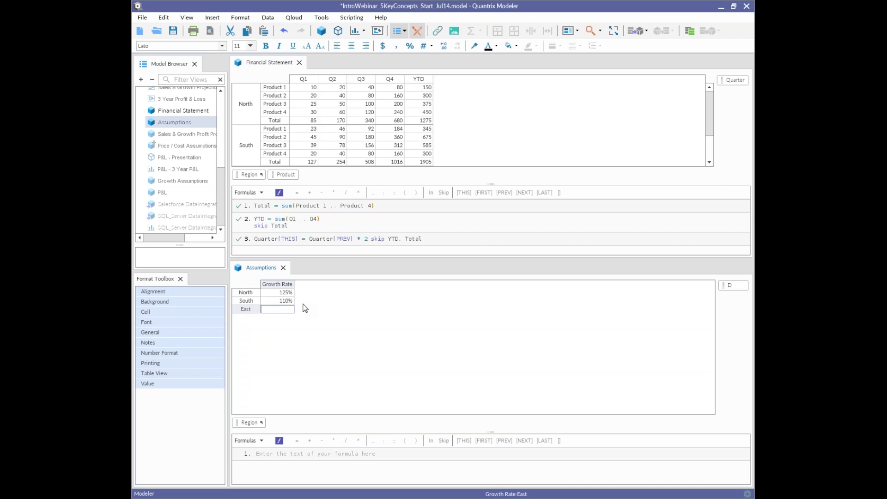
{"action": "type", "text": "115"}
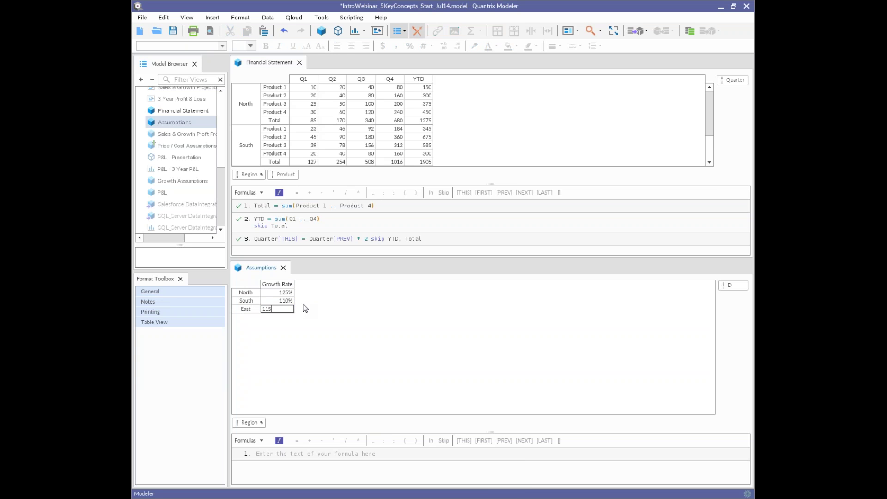
{"action": "type", "text": "%"}
{"action": "key", "text": "Return"}
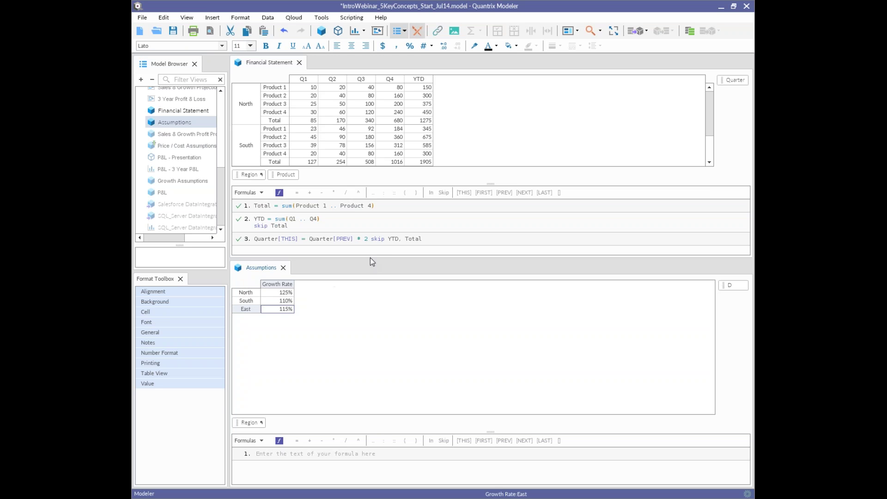
Step: Replace the constant 2 in the quarterly formula with the Assumptions Growth Rate reference
{"action": "left_click_drag", "start_coordinate": [370, 258], "coordinate": [372, 296]}
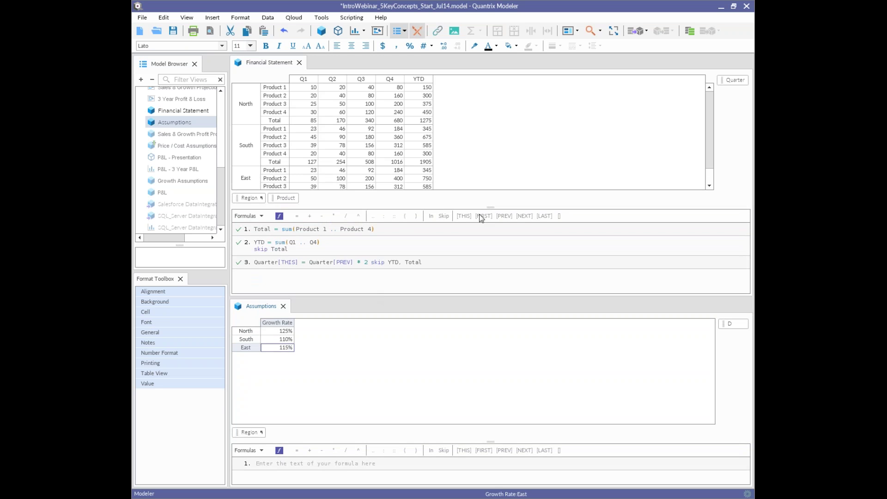
{"action": "left_click_drag", "start_coordinate": [491, 208], "coordinate": [491, 229]}
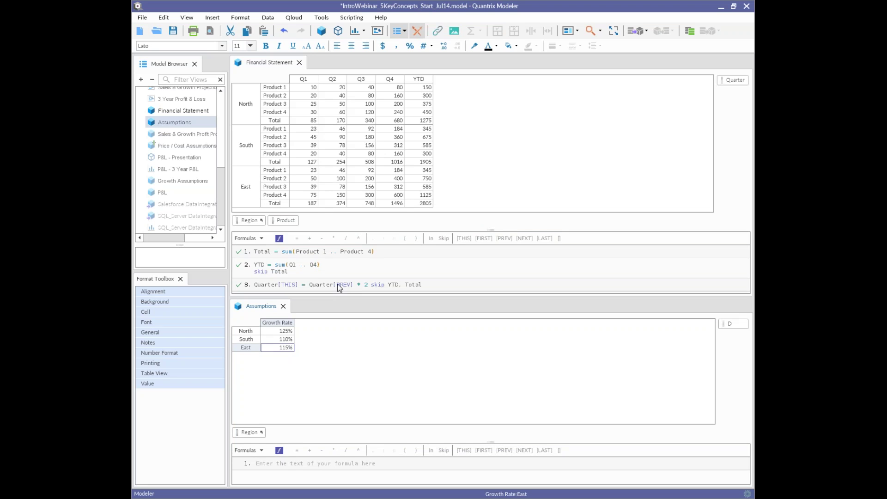
{"action": "left_click", "coordinate": [334, 271]}
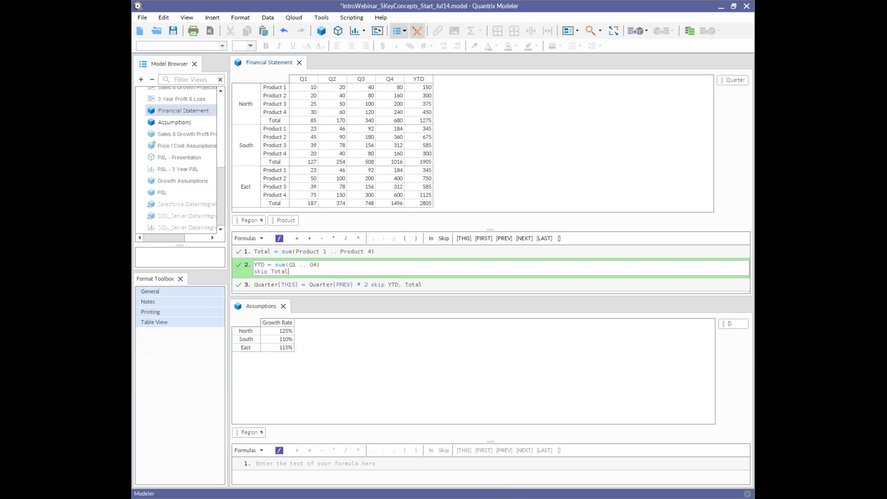
{"action": "left_click", "coordinate": [365, 284]}
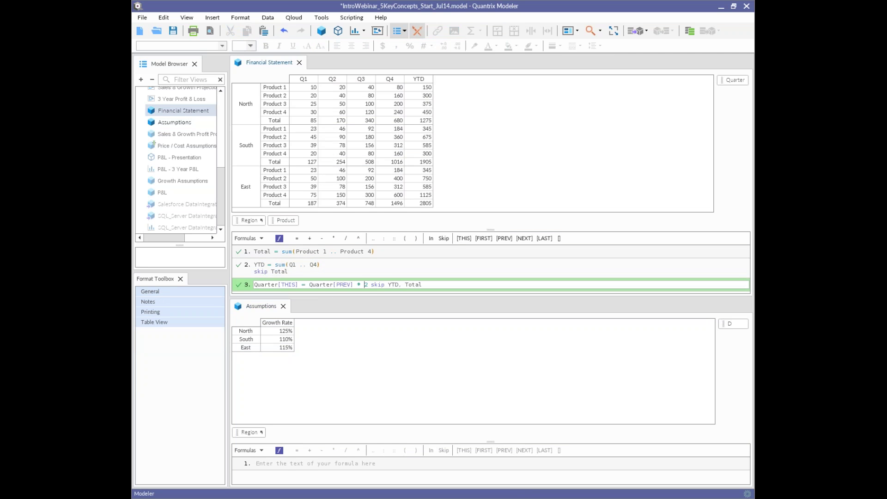
{"action": "left_click_drag", "start_coordinate": [365, 284], "coordinate": [368, 286]}
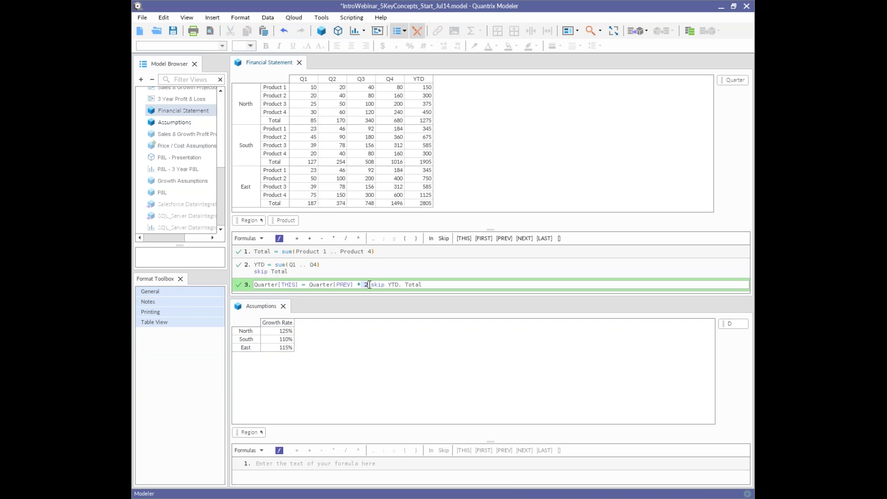
{"action": "left_click", "coordinate": [283, 325]}
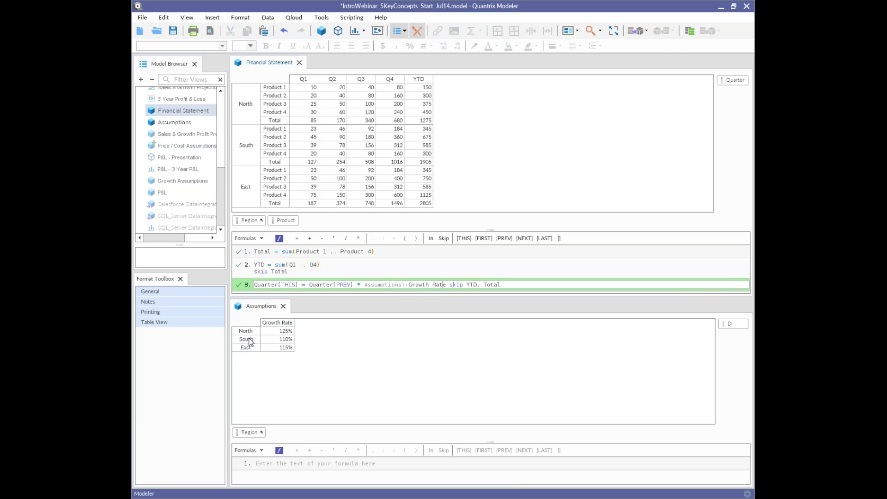
{"action": "left_click", "coordinate": [533, 284]}
{"action": "key", "text": "Return"}
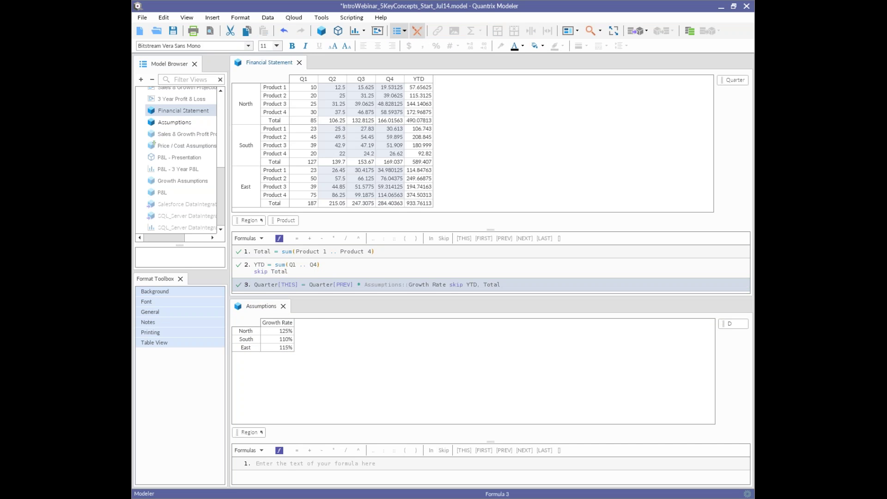
Step: Enter 10 as Product 1's Q1 value for South and East
{"action": "left_click", "coordinate": [307, 130]}
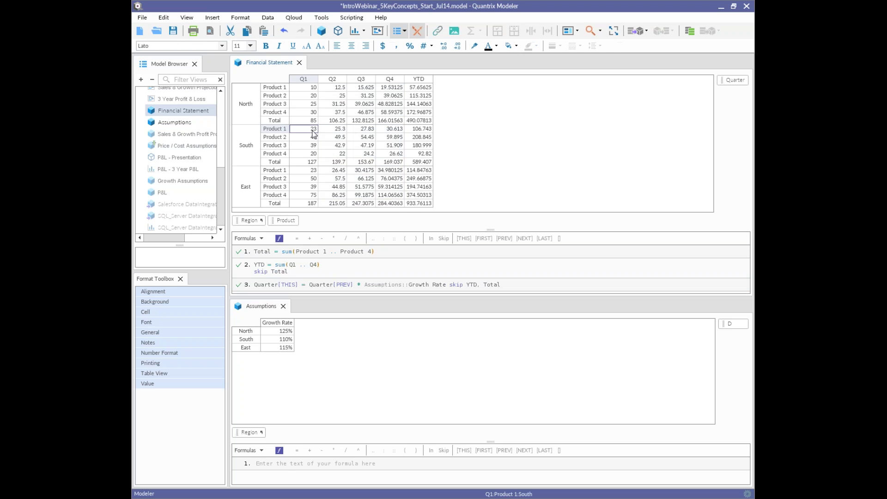
{"action": "type", "text": "10"}
{"action": "key", "text": "Return"}
{"action": "key", "text": "Down"}
{"action": "key", "text": "Down"}
{"action": "key", "text": "Down"}
{"action": "key", "text": "Down"}
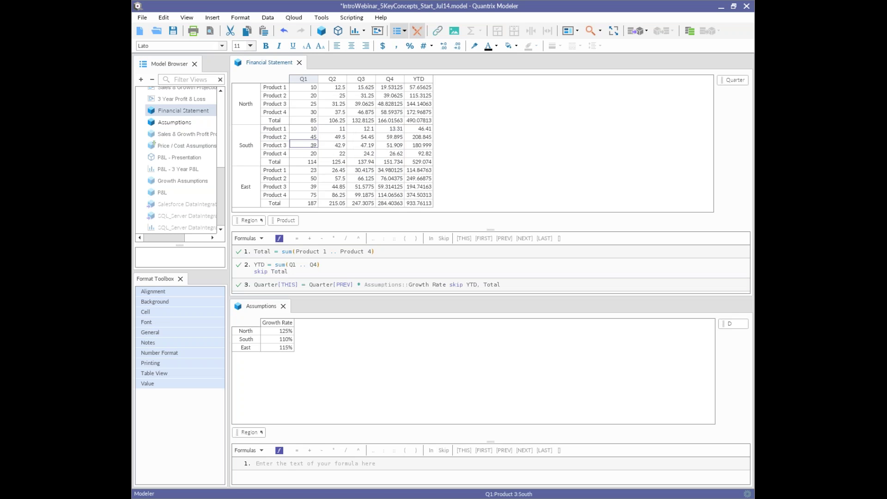
{"action": "type", "text": "10"}
{"action": "key", "text": "Return"}
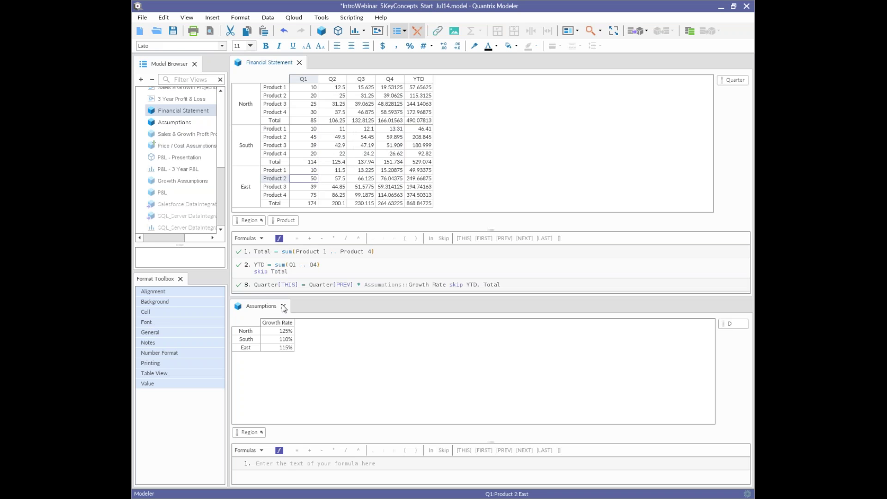
Step: Raise North's Growth Rate to 200% and select the Q1 through YTD columns
{"action": "left_click", "coordinate": [283, 333]}
{"action": "type", "text": "200%"}
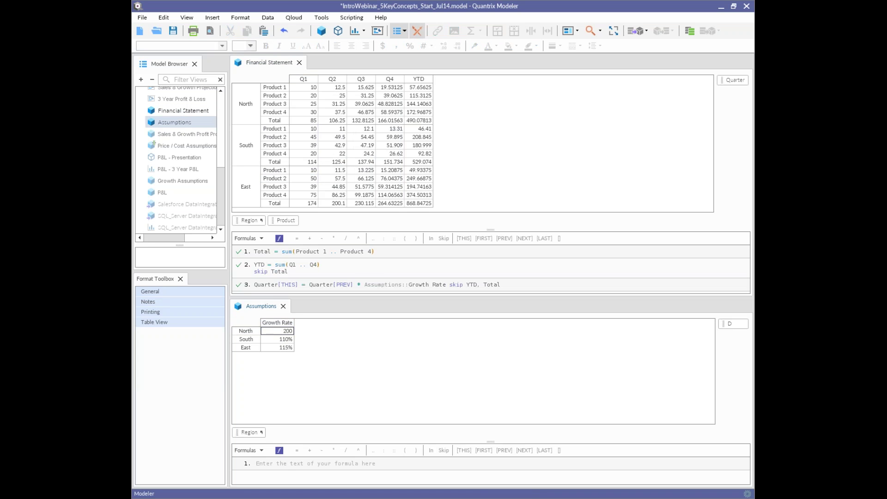
{"action": "key", "text": "Return"}
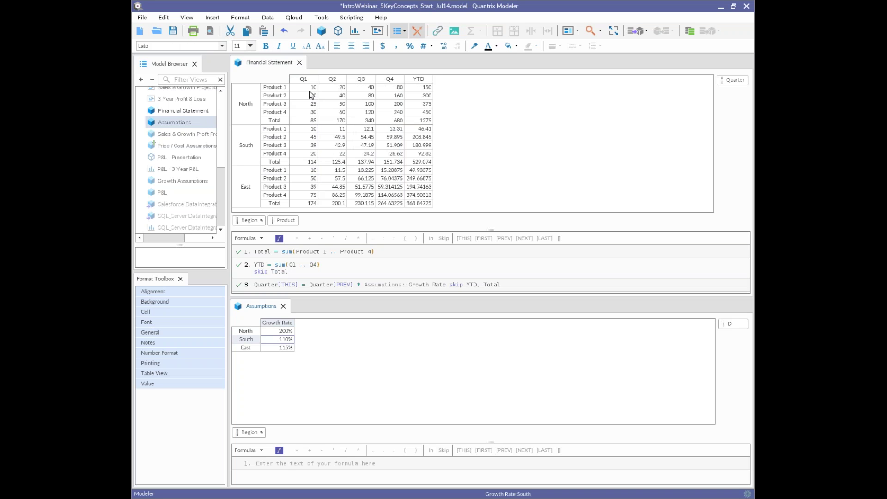
{"action": "left_click_drag", "start_coordinate": [304, 79], "coordinate": [365, 81]}
{"action": "left_click_drag", "start_coordinate": [417, 90], "coordinate": [427, 91]}
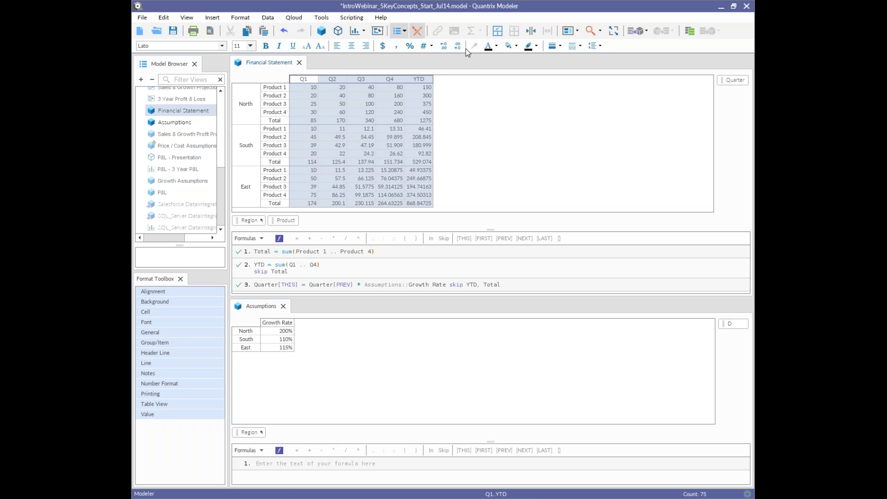
{"action": "left_click", "coordinate": [395, 48]}
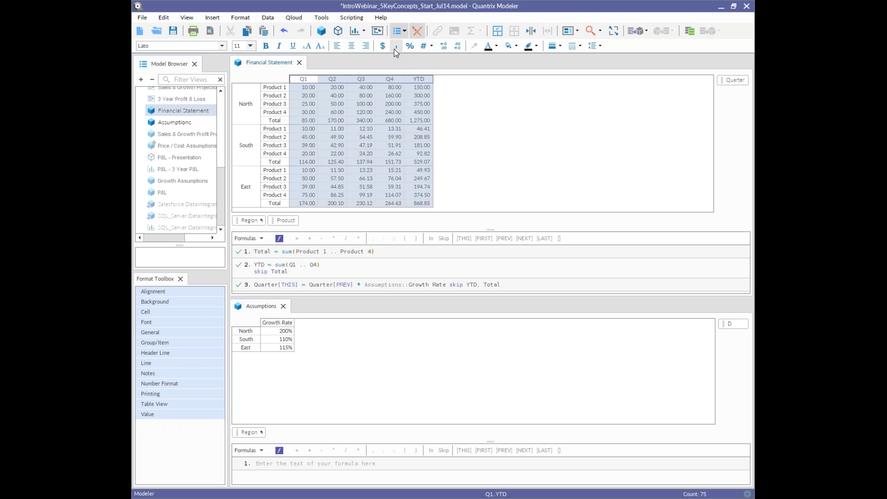
{"action": "double_click", "coordinate": [459, 46]}
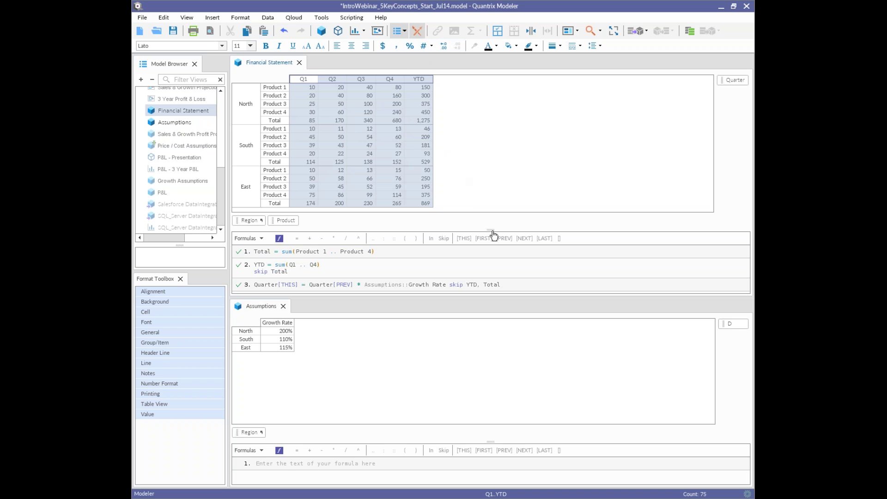
{"action": "left_click", "coordinate": [280, 450]}
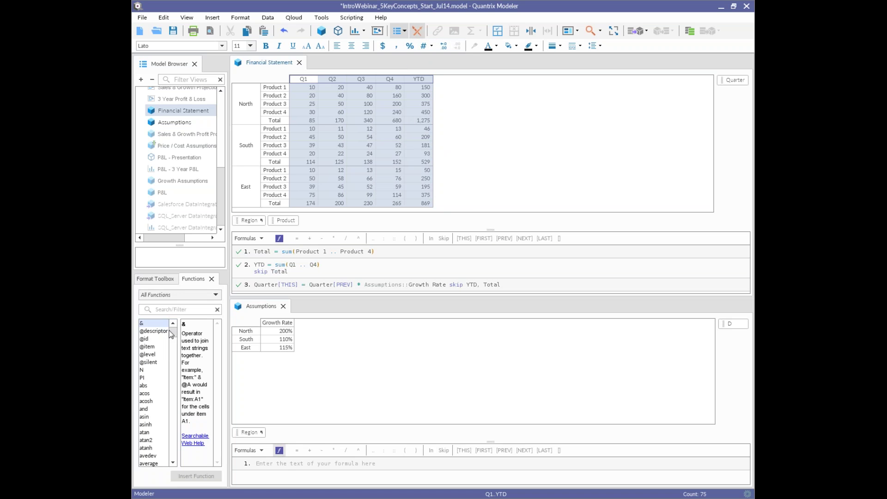
{"action": "left_click", "coordinate": [212, 279]}
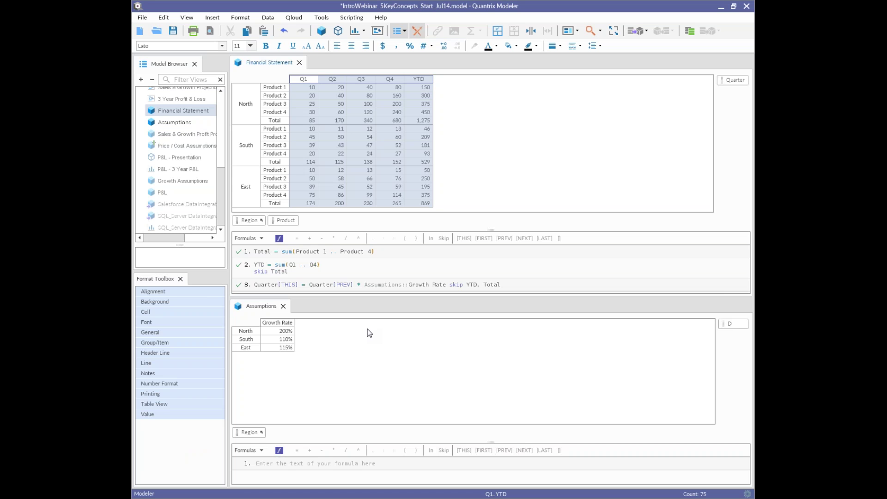
{"action": "left_click", "coordinate": [289, 332]}
Step: Change North's Growth Rate to 150% and enlarge the Financial Statement to see the recalculated totals
{"action": "type", "text": "150%"}
{"action": "key", "text": "Return"}
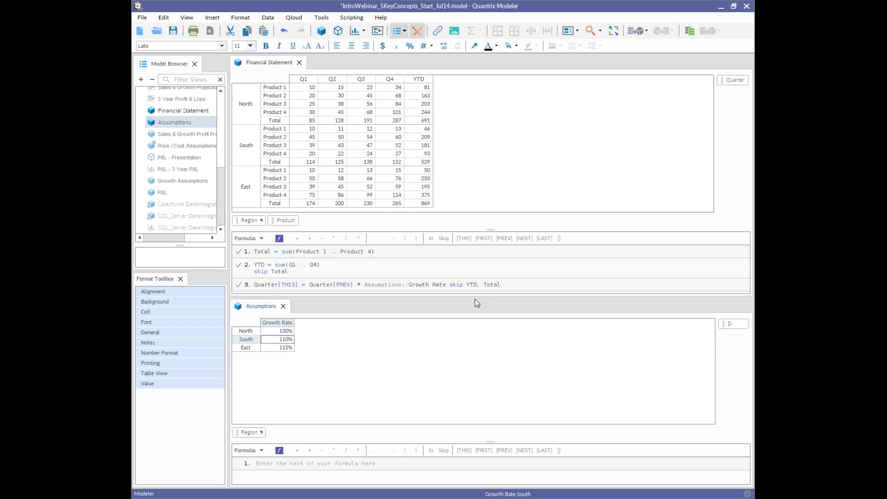
{"action": "left_click_drag", "start_coordinate": [473, 300], "coordinate": [466, 359]}
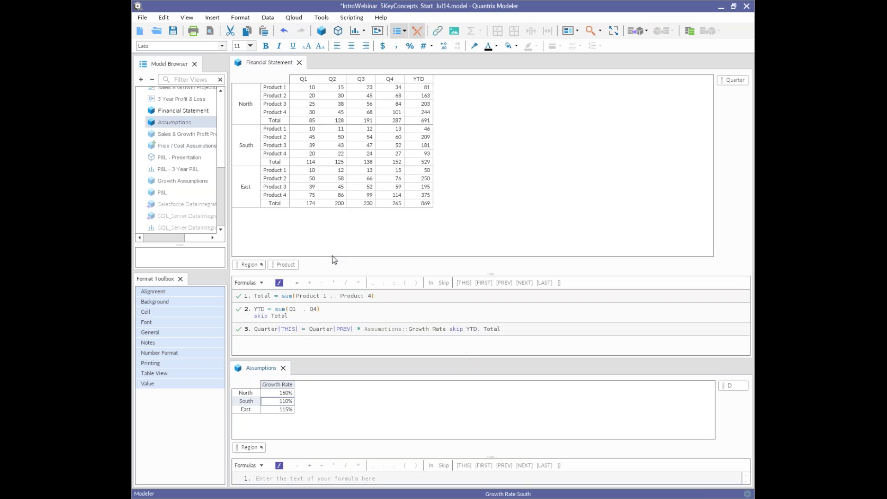
{"action": "left_click", "coordinate": [245, 187]}
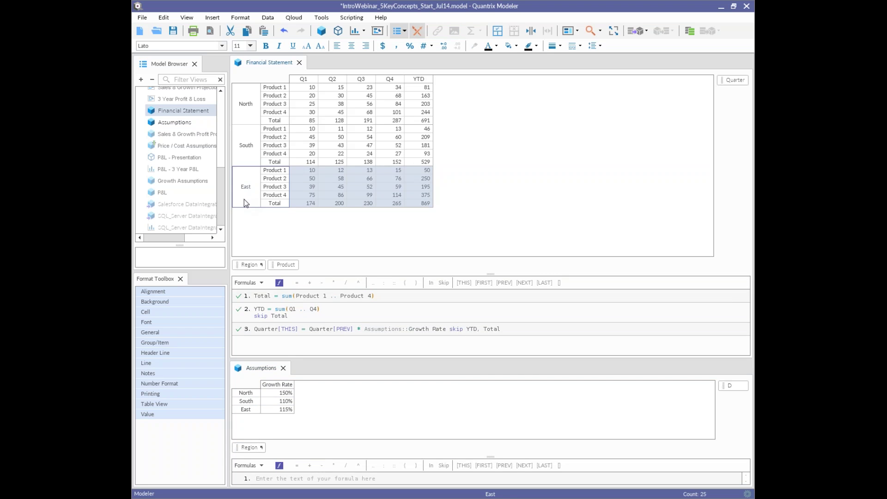
Step: Add a new region after East and name it West
{"action": "key", "text": "Return"}
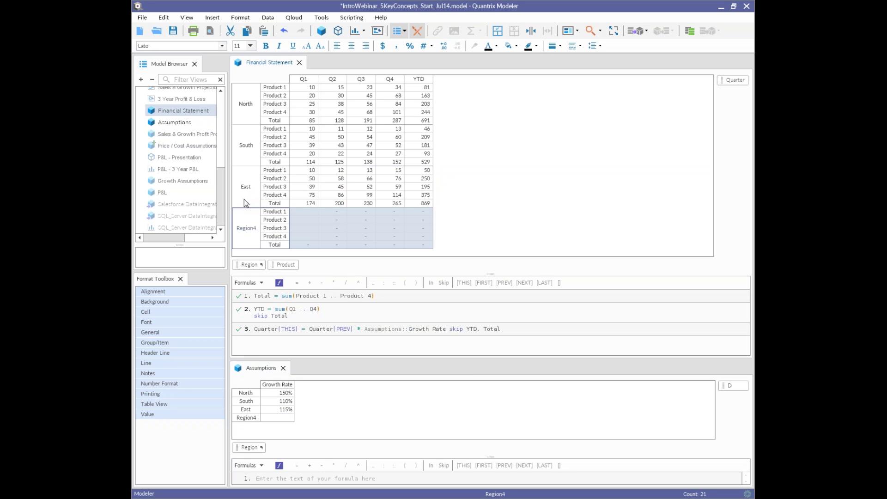
{"action": "type", "text": "West"}
{"action": "key", "text": "Return"}
Step: Enter West's Q1 values of 25, 39, 49 and 59 for Products 1–4
{"action": "left_click", "coordinate": [305, 213]}
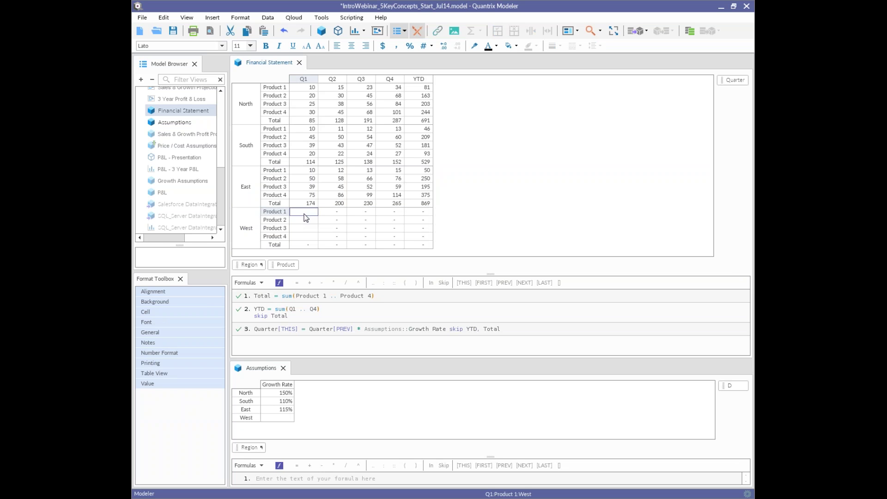
{"action": "type", "text": "25"}
{"action": "key", "text": "Return"}
{"action": "type", "text": "39"}
{"action": "key", "text": "Return"}
{"action": "type", "text": "49"}
{"action": "key", "text": "Return"}
{"action": "type", "text": "59"}
{"action": "key", "text": "Return"}
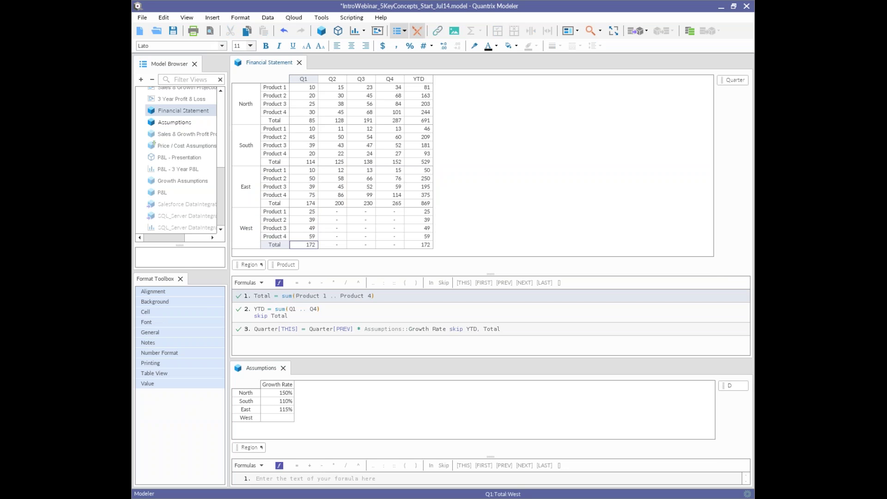
Step: Set West's Growth Rate to 125%
{"action": "left_click", "coordinate": [279, 416]}
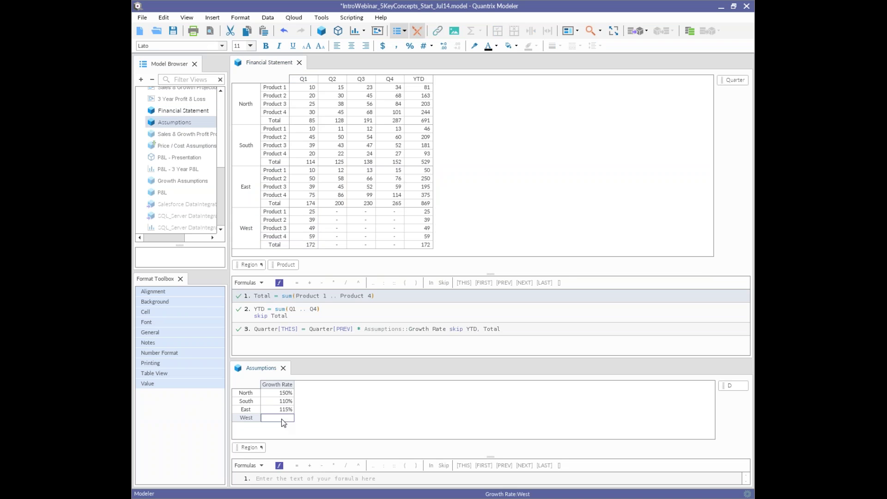
{"action": "type", "text": "125"}
{"action": "key", "text": "Return"}
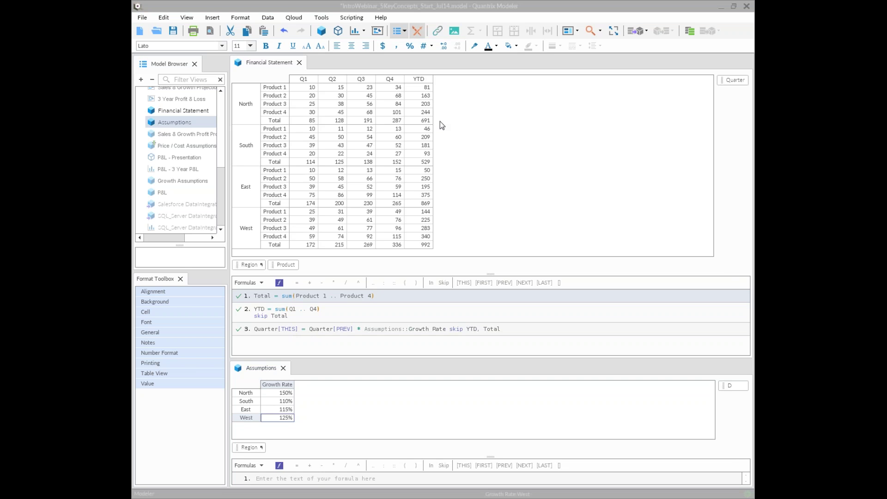
{"action": "left_click", "coordinate": [515, 154]}
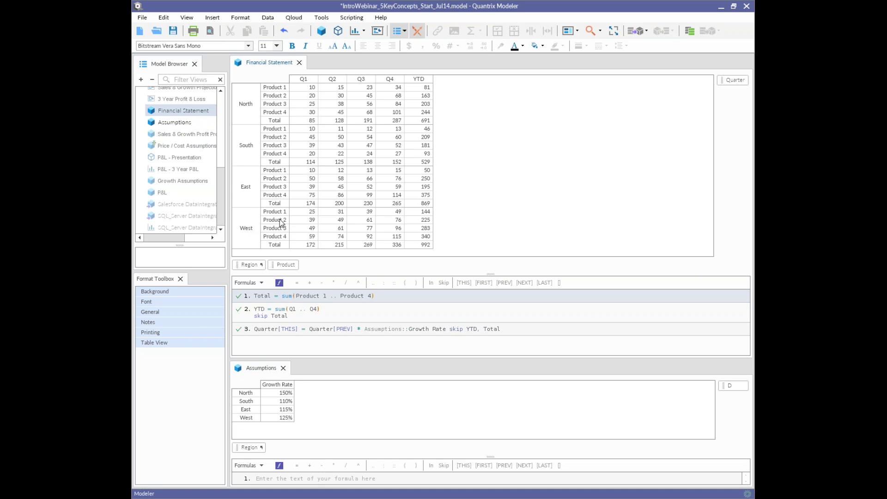
{"action": "left_click_drag", "start_coordinate": [280, 264], "coordinate": [283, 447]}
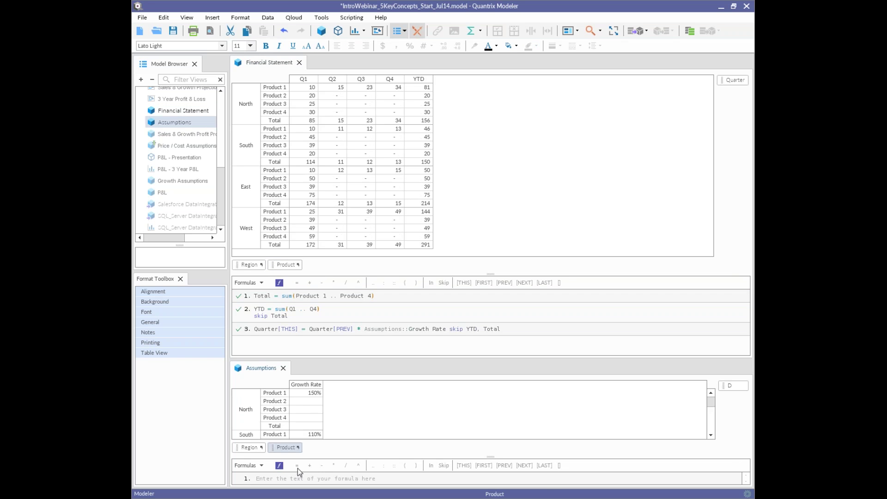
{"action": "left_click", "coordinate": [321, 403]}
{"action": "type", "text": "1.25"}
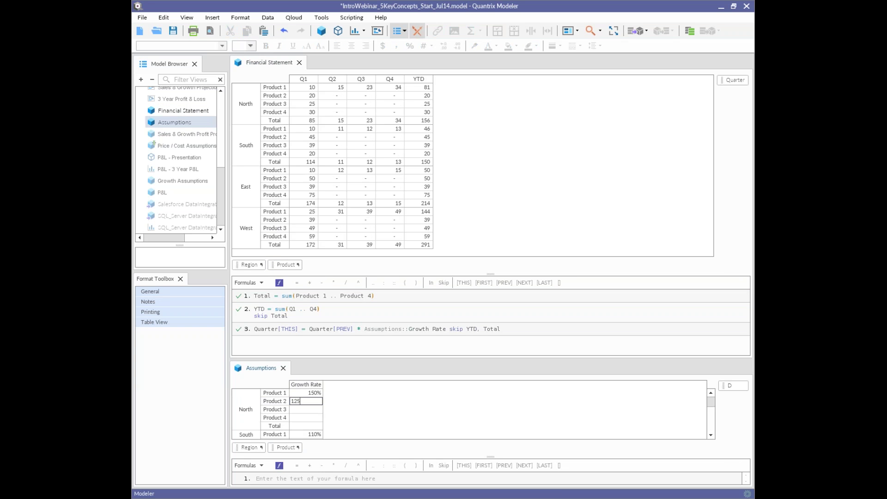
{"action": "key", "text": "Return"}
{"action": "type", "text": "1.23"}
{"action": "key", "text": "Return"}
{"action": "type", "text": "1.23"}
{"action": "key", "text": "Return"}
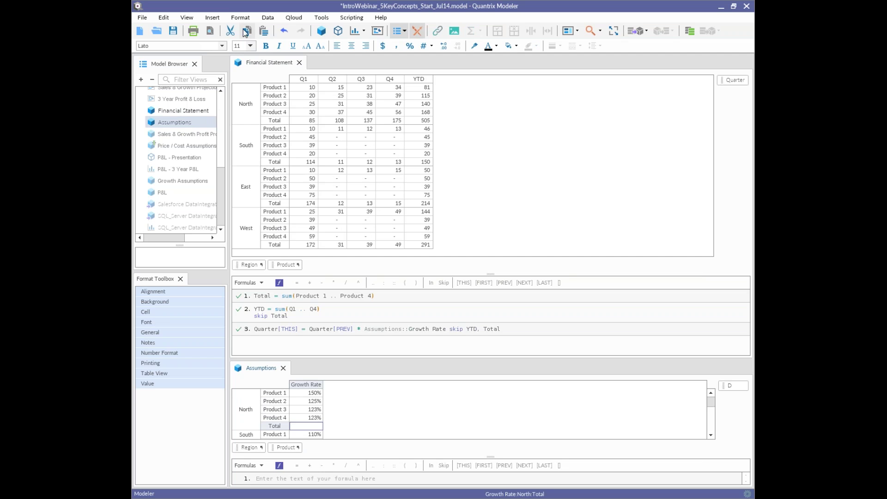
{"action": "left_click", "coordinate": [285, 30]}
{"action": "left_click", "coordinate": [285, 30]}
{"action": "left_click", "coordinate": [284, 30]}
{"action": "left_click", "coordinate": [285, 31]}
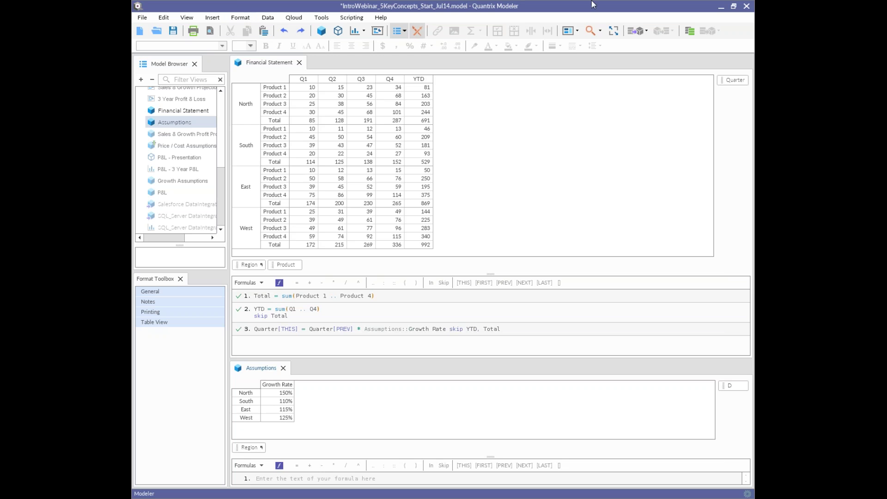
Step: Switch to the Intro_DataIntegration perspective and select the SQL_Server DataIntegration table
{"action": "left_click", "coordinate": [578, 31]}
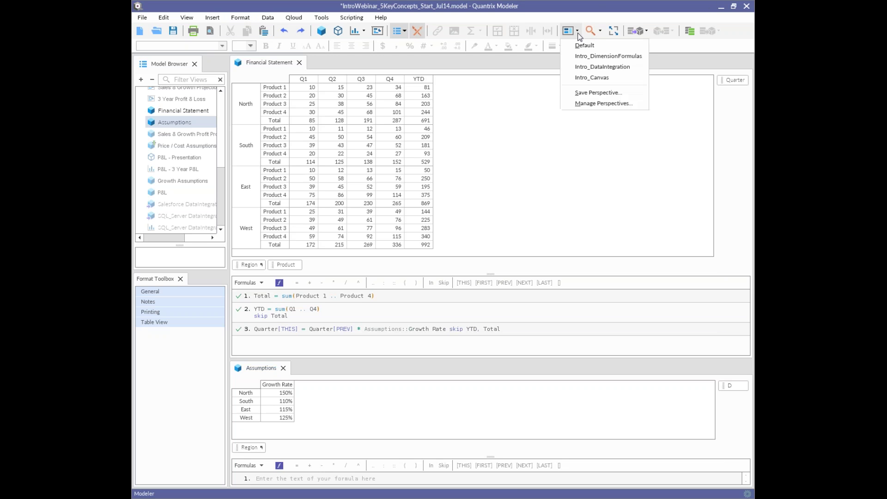
{"action": "left_click", "coordinate": [589, 67]}
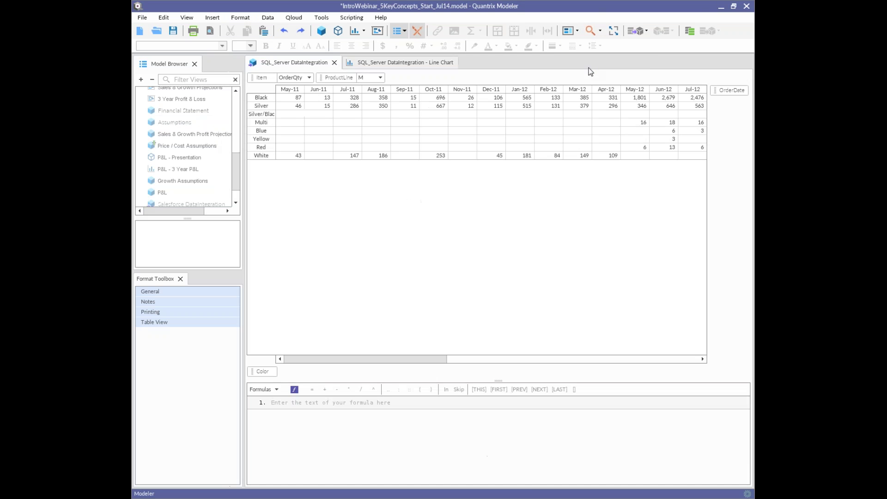
{"action": "left_click", "coordinate": [473, 132]}
Step: Open the DataLink Wizard via Data > DataLink > Edit DataLink, cancelling once and reopening it
{"action": "left_click", "coordinate": [268, 17]}
{"action": "mouse_move", "coordinate": [349, 29]}
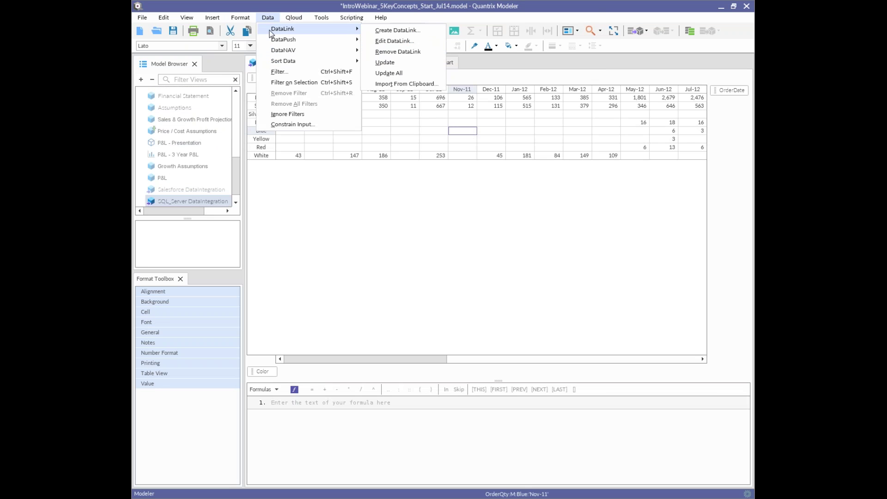
{"action": "left_click", "coordinate": [378, 42]}
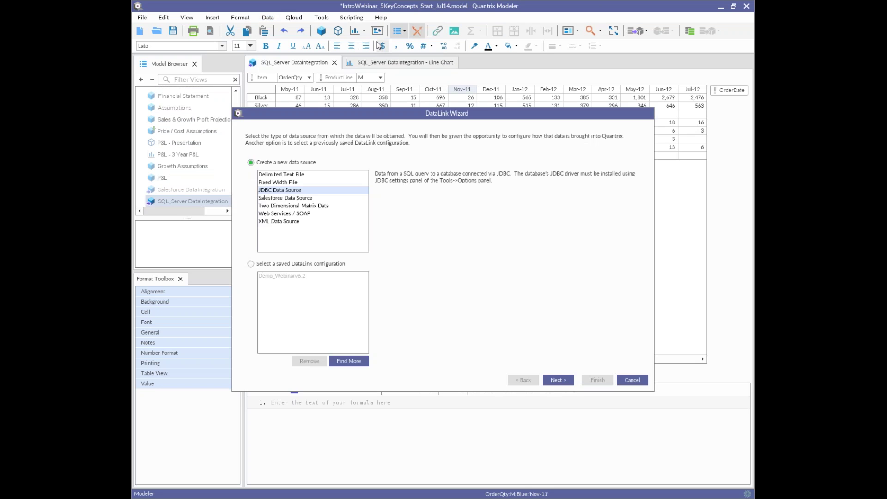
{"action": "left_click", "coordinate": [632, 380]}
{"action": "left_click", "coordinate": [271, 21]}
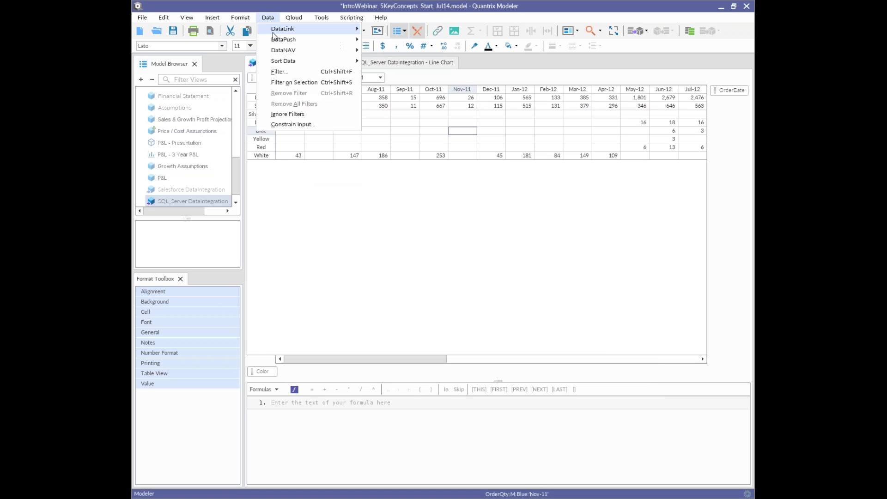
{"action": "mouse_move", "coordinate": [274, 34]}
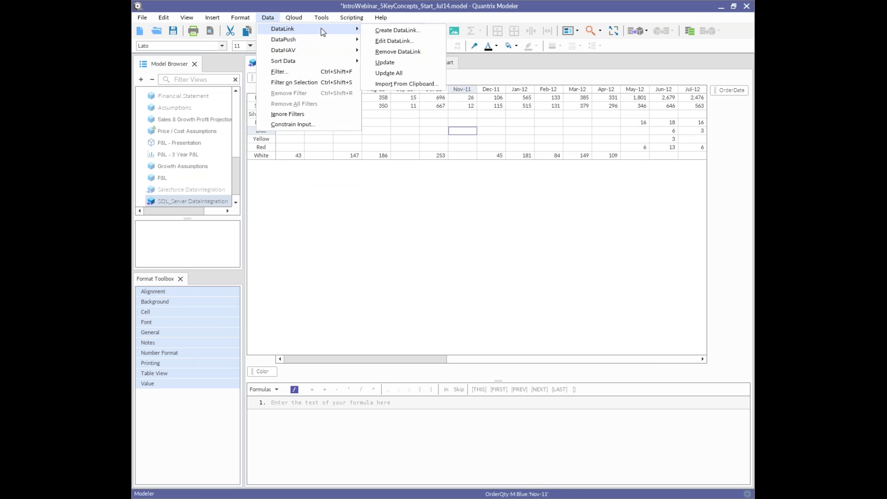
{"action": "left_click", "coordinate": [385, 32]}
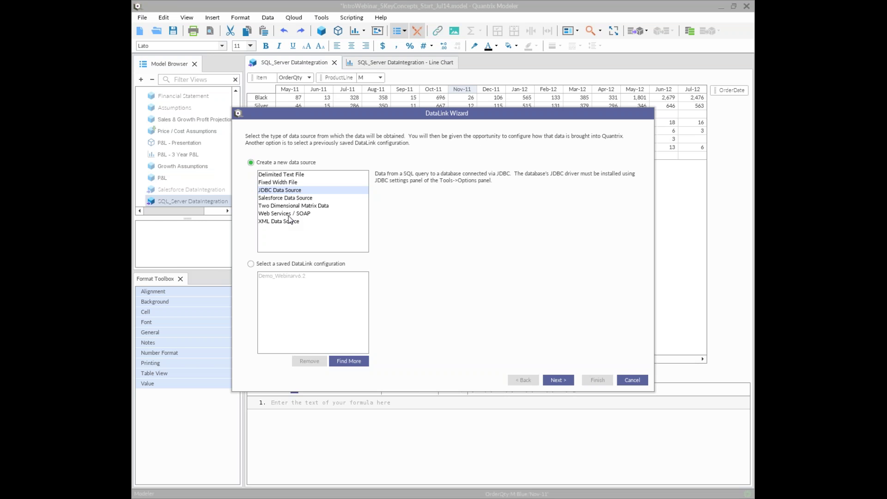
Step: Keep JDBC Data Source and the SQLServer_AdvWorks connection settings, advancing to column selection
{"action": "left_click", "coordinate": [323, 194]}
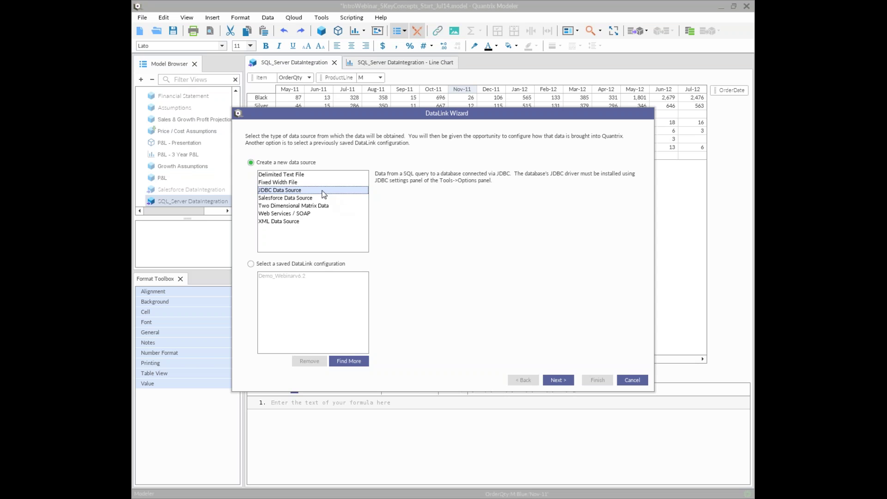
{"action": "left_click", "coordinate": [565, 381]}
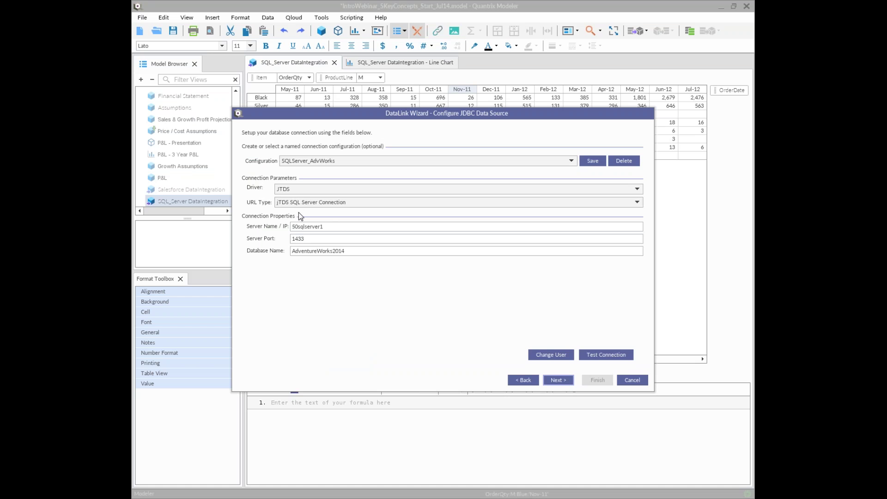
{"action": "left_click", "coordinate": [560, 381]}
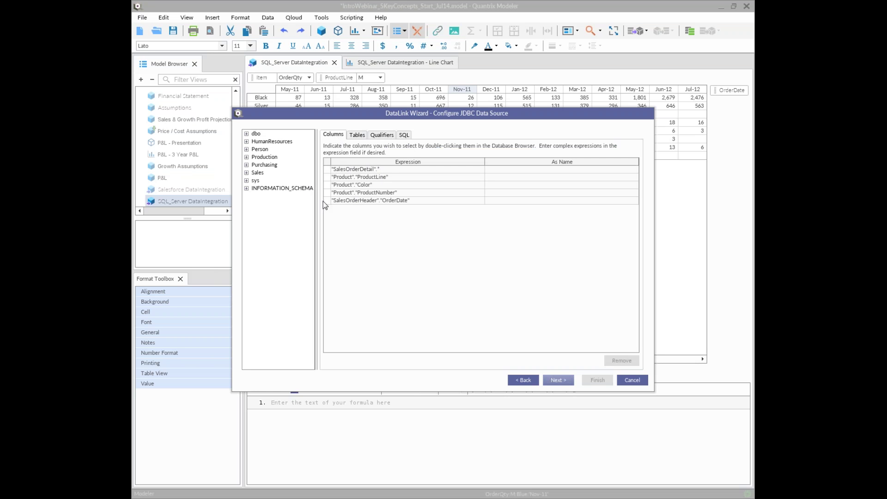
Step: Browse the Sales schema tables and inspect the SalesOrderDetail.* and ProductLine column expressions
{"action": "left_click", "coordinate": [247, 173]}
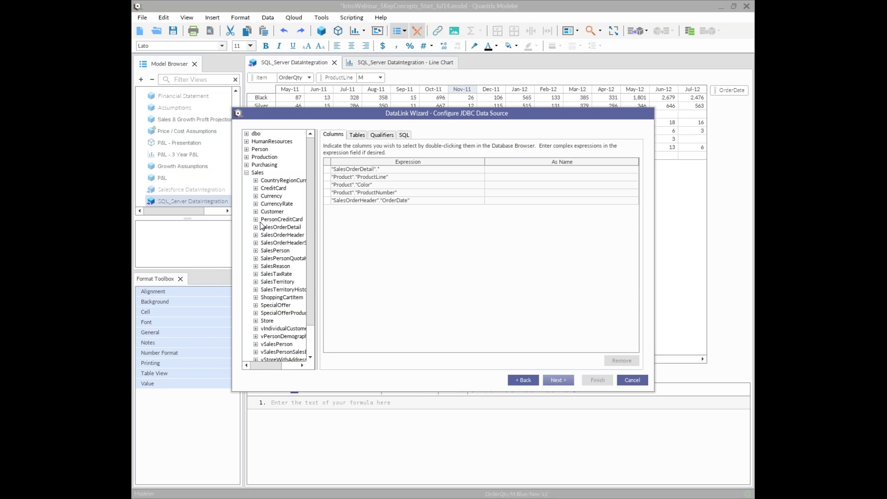
{"action": "scroll", "coordinate": [257, 219], "scroll_direction": "down", "scroll_amount": 2}
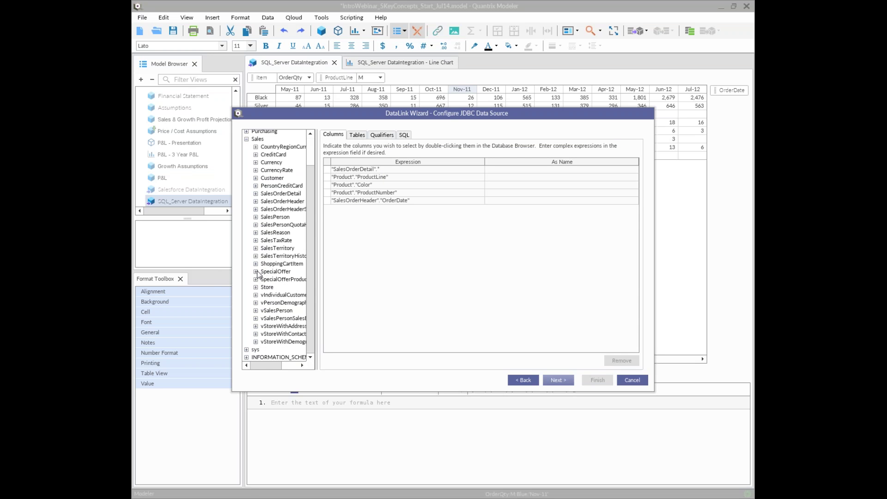
{"action": "left_click", "coordinate": [255, 201]}
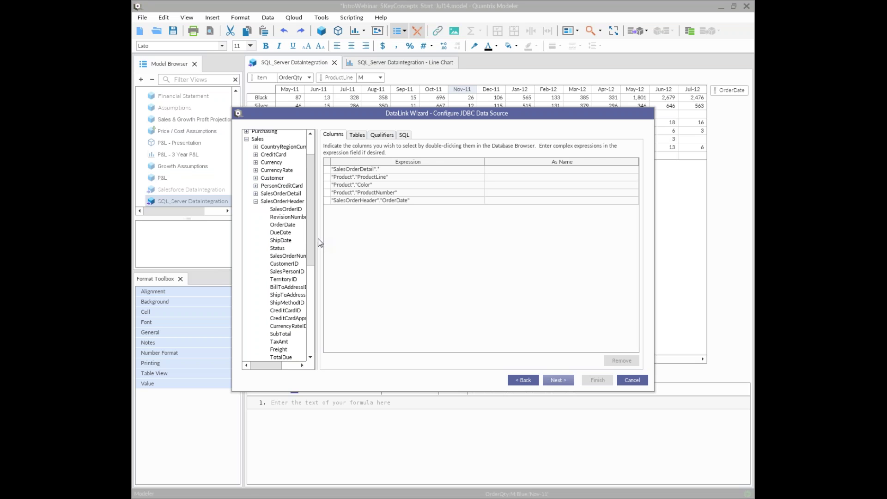
{"action": "left_click_drag", "start_coordinate": [317, 239], "coordinate": [340, 240]}
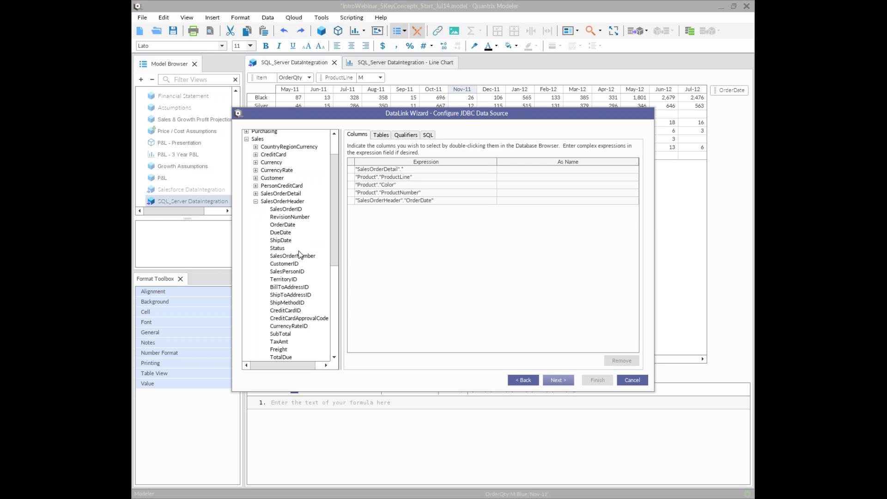
{"action": "left_click", "coordinate": [368, 171]}
{"action": "left_click", "coordinate": [374, 177]}
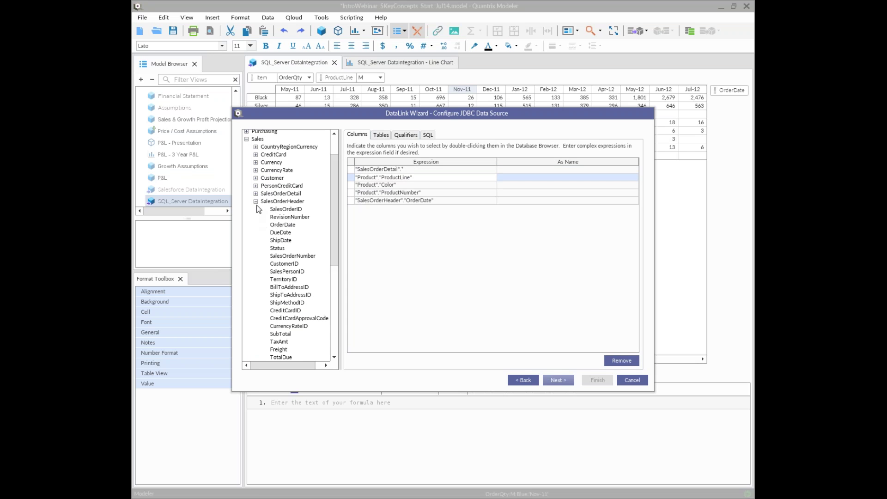
{"action": "left_click", "coordinate": [255, 201]}
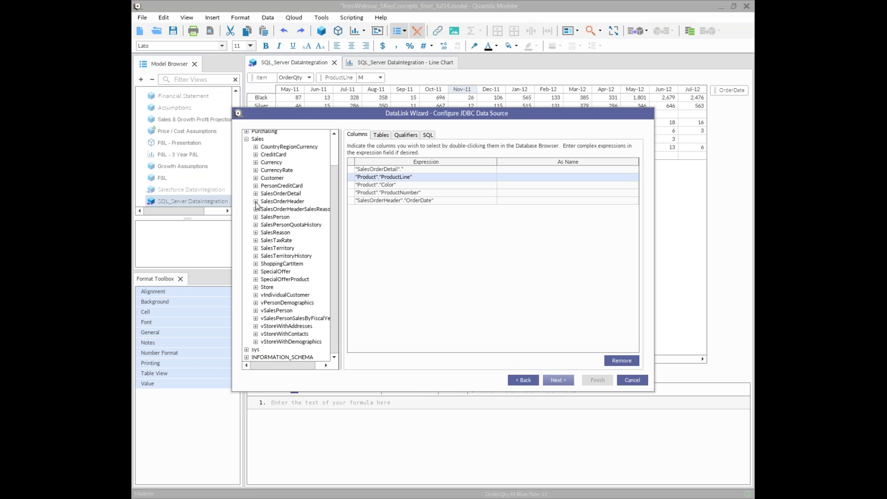
Step: Review the generated SQL query in a widened dialog and fetch the data preview
{"action": "left_click", "coordinate": [425, 136]}
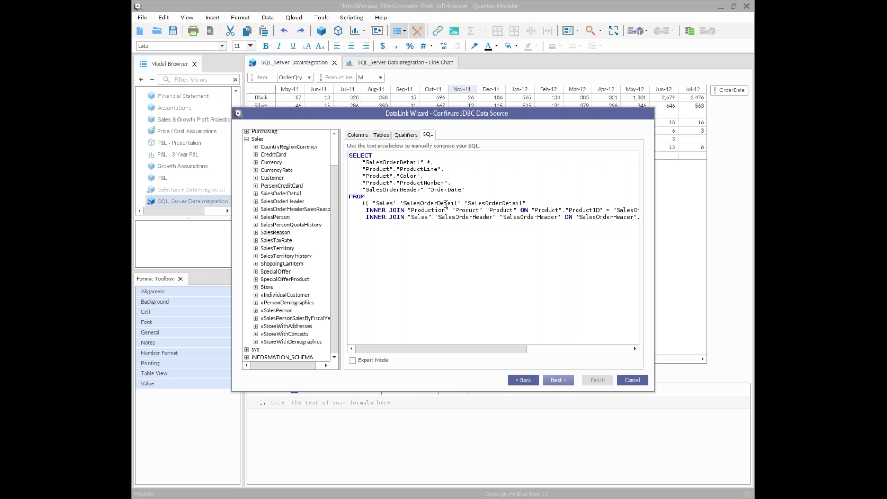
{"action": "left_click_drag", "start_coordinate": [655, 232], "coordinate": [725, 233]}
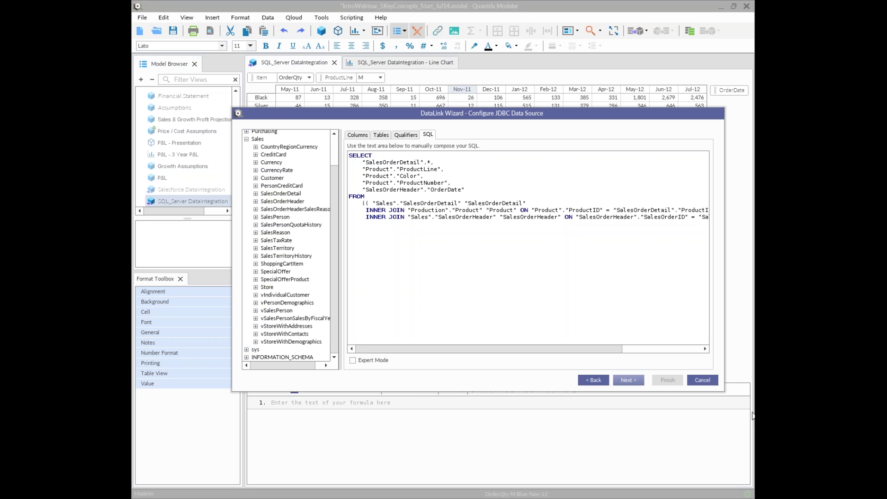
{"action": "left_click", "coordinate": [628, 384]}
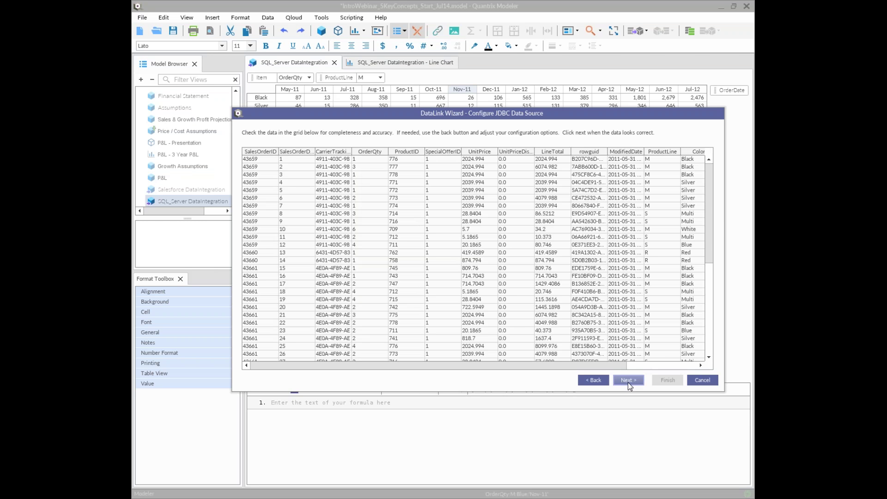
Step: Advance past the preview, destination and existing-matrix pages, review the Include columns, then cancel the wizard
{"action": "scroll", "coordinate": [493, 284], "scroll_direction": "down", "scroll_amount": 8}
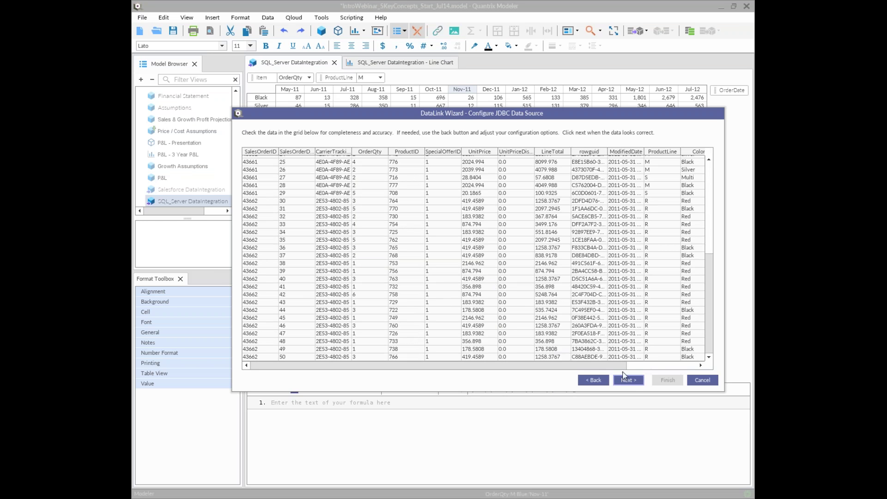
{"action": "left_click", "coordinate": [627, 380]}
{"action": "left_click", "coordinate": [627, 380]}
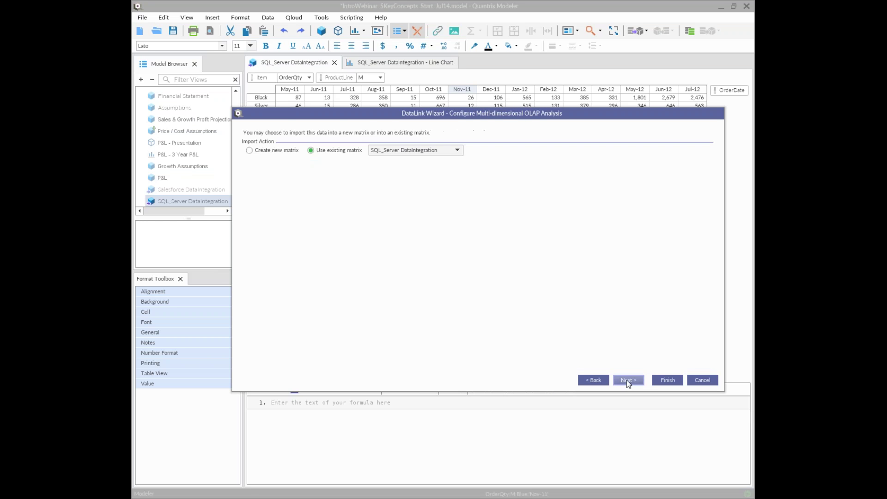
{"action": "left_click", "coordinate": [627, 380]}
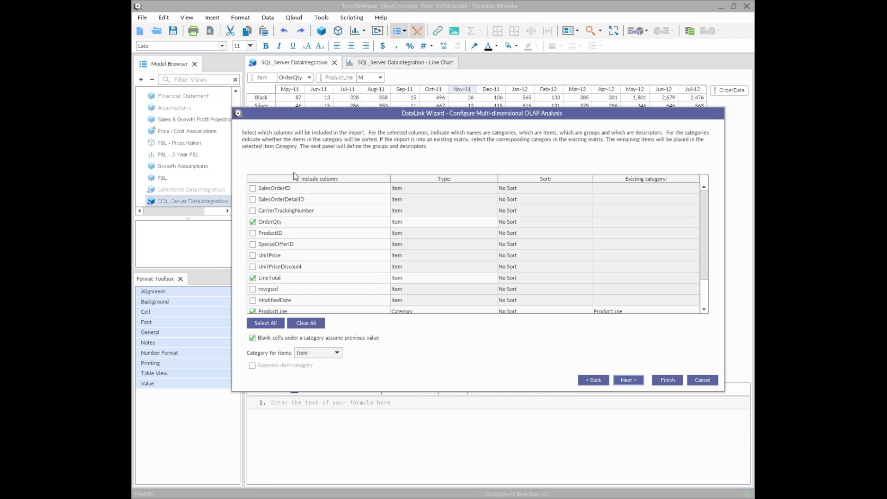
{"action": "scroll", "coordinate": [286, 238], "scroll_direction": "down", "scroll_amount": 2}
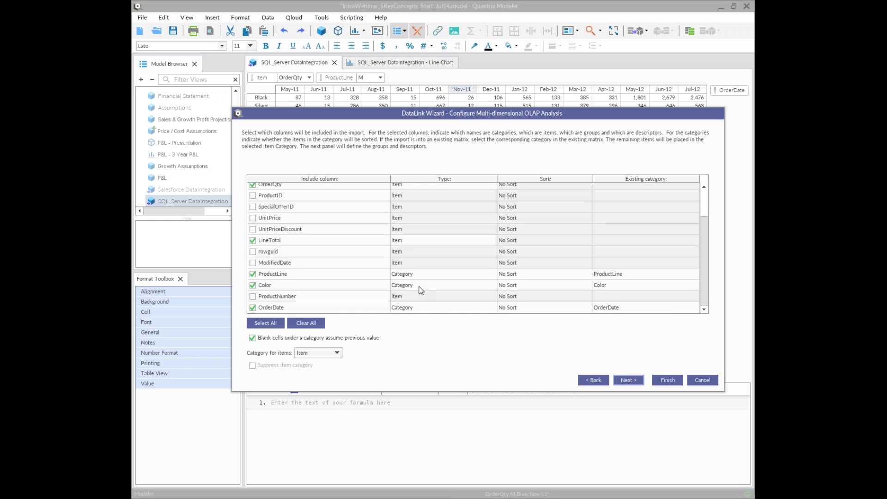
{"action": "scroll", "coordinate": [421, 290], "scroll_direction": "up", "scroll_amount": 1}
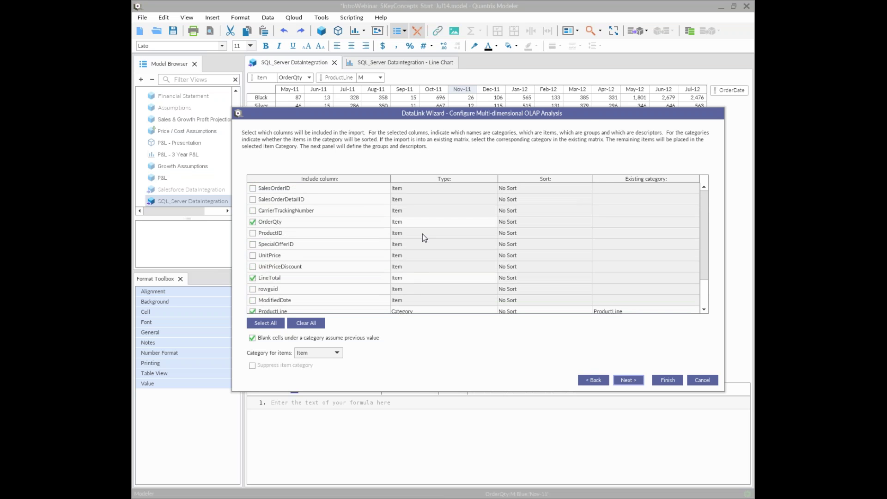
{"action": "left_click", "coordinate": [703, 380]}
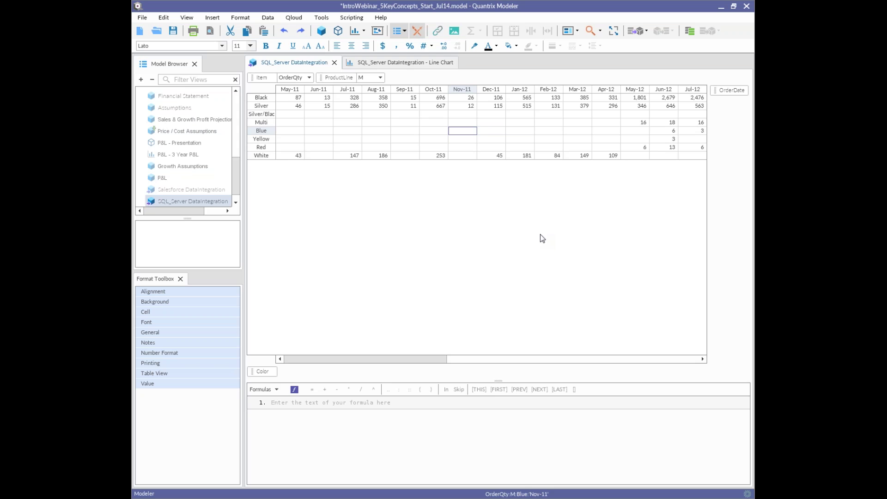
Step: Filter the matrix to ProductLine S
{"action": "left_click", "coordinate": [324, 81]}
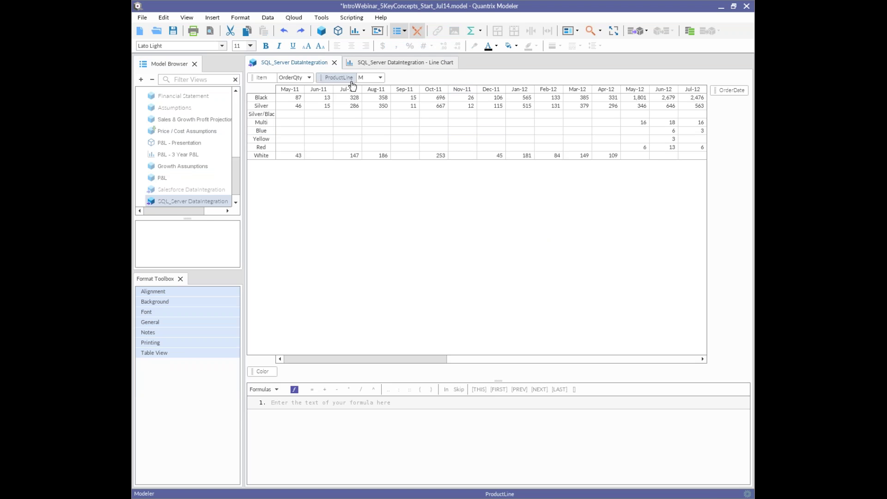
{"action": "left_click", "coordinate": [381, 77]}
{"action": "left_click", "coordinate": [374, 94]}
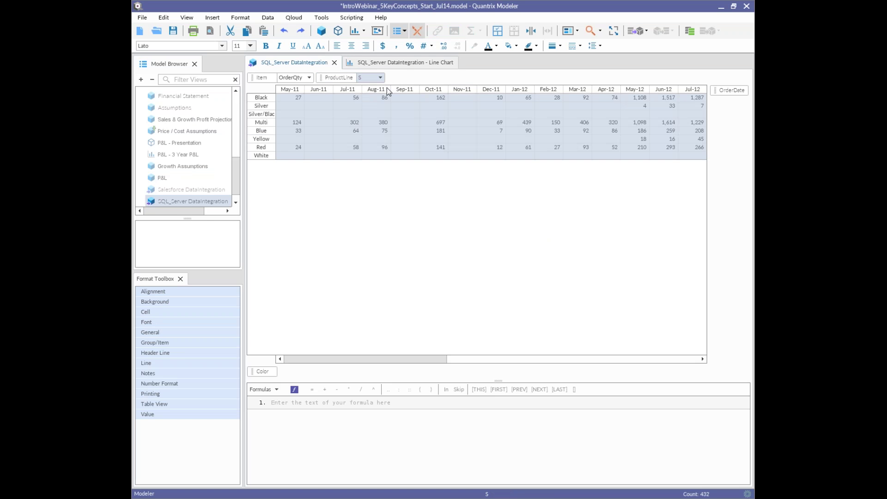
{"action": "left_click", "coordinate": [730, 90]}
{"action": "left_click_drag", "start_coordinate": [389, 359], "coordinate": [334, 359]}
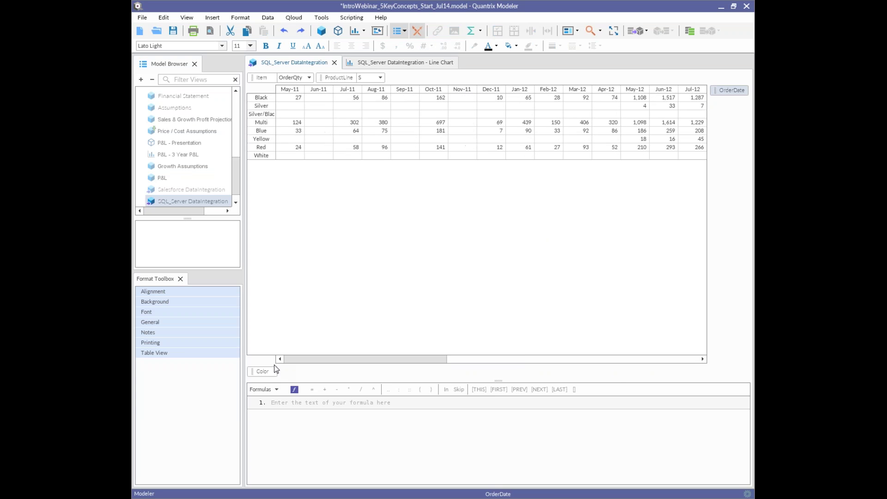
{"action": "left_click", "coordinate": [258, 372]}
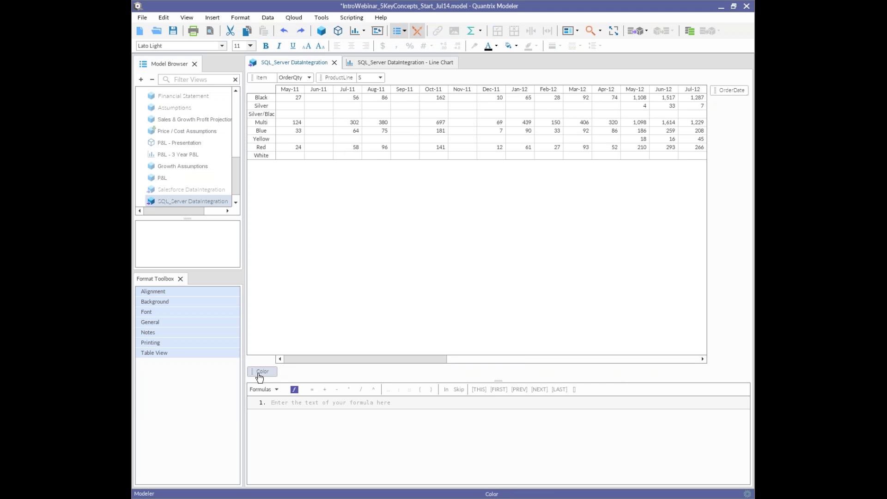
Step: Show LineTotal instead of OrderQty, then dismiss the DataLink update menu unused
{"action": "left_click", "coordinate": [310, 78]}
{"action": "left_click", "coordinate": [305, 93]}
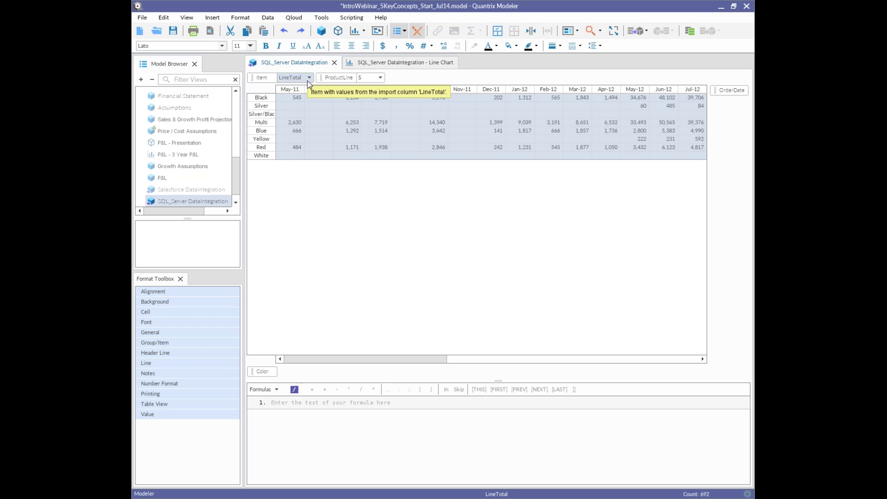
{"action": "left_click", "coordinate": [647, 31]}
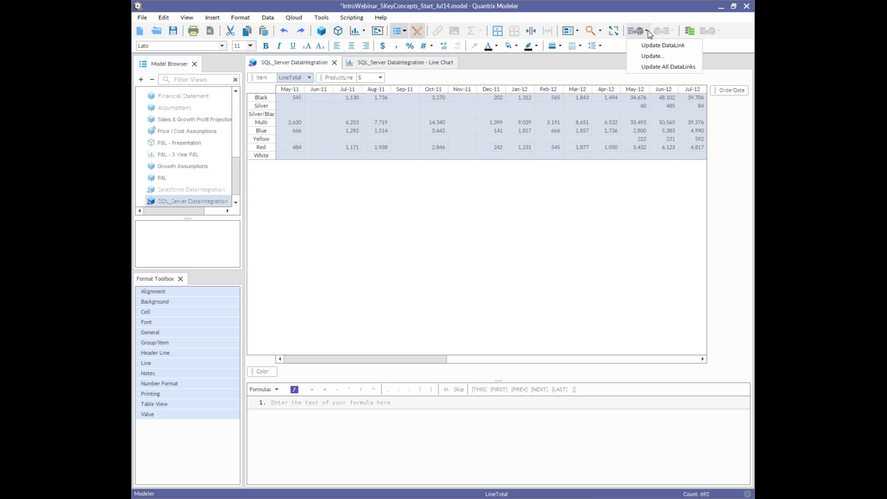
{"action": "left_click", "coordinate": [631, 249]}
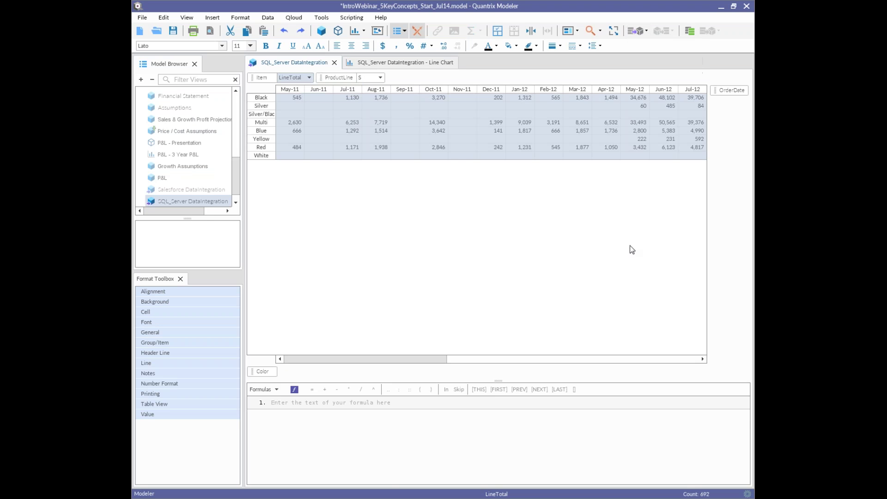
Step: Show the line chart of the imported data, filtered to Silver products
{"action": "left_click", "coordinate": [431, 63]}
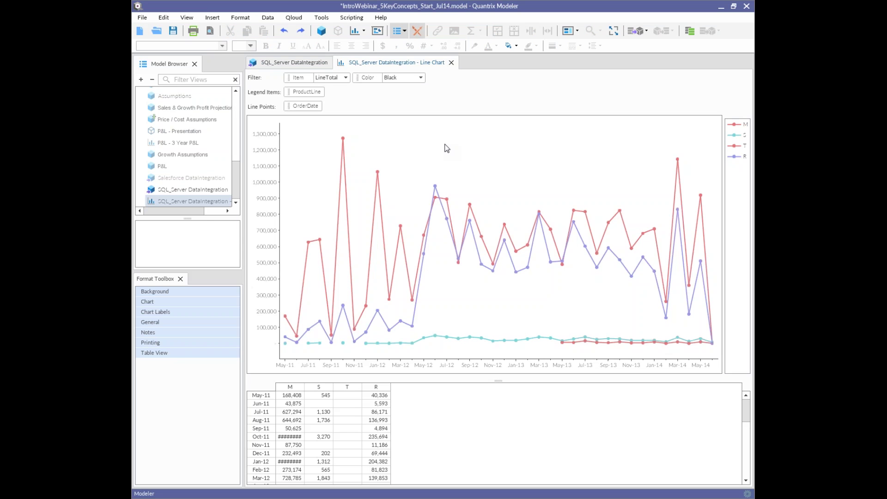
{"action": "left_click", "coordinate": [422, 78]}
{"action": "left_click", "coordinate": [412, 94]}
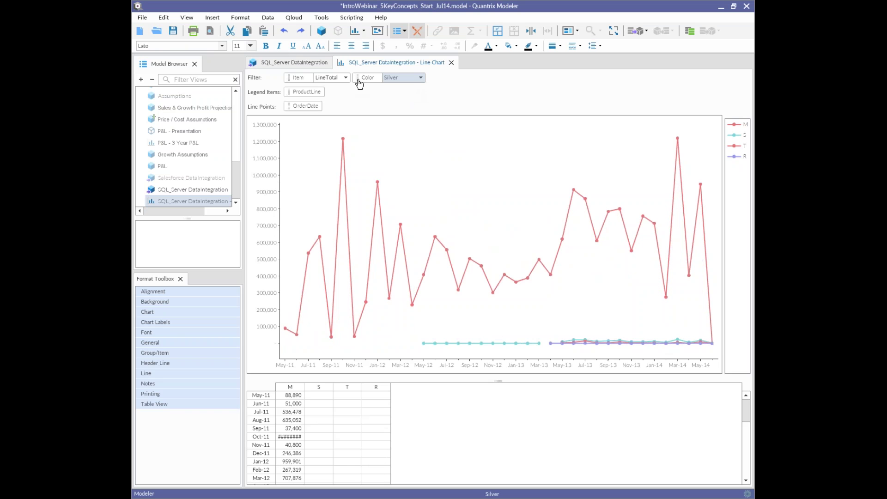
Step: Split the chart into one panel per colour, briefly enlarging the Red panel
{"action": "left_click_drag", "start_coordinate": [360, 81], "coordinate": [263, 372]}
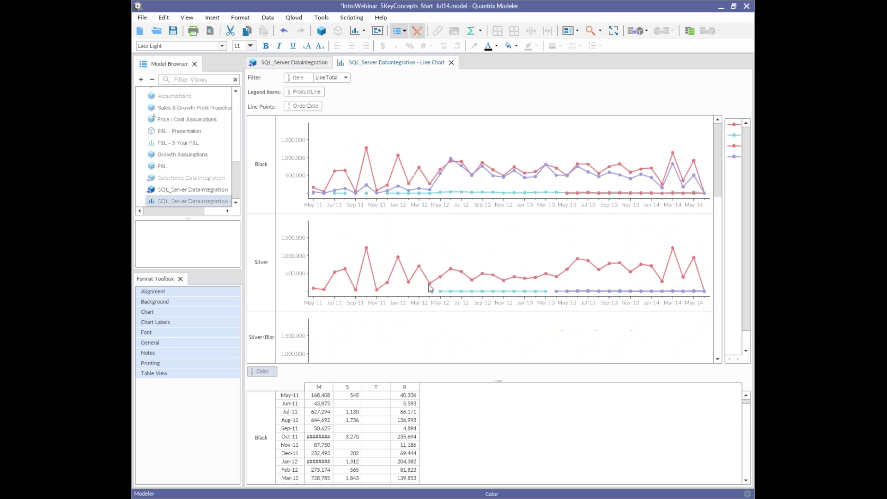
{"action": "scroll", "coordinate": [430, 288], "scroll_direction": "down", "scroll_amount": 3}
{"action": "scroll", "coordinate": [430, 289], "scroll_direction": "down", "scroll_amount": 5}
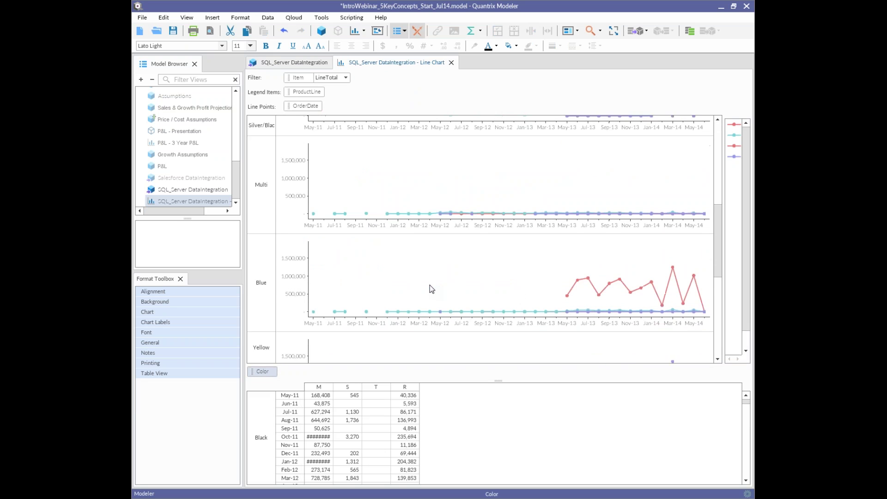
{"action": "scroll", "coordinate": [431, 287], "scroll_direction": "down", "scroll_amount": 2}
{"action": "double_click", "coordinate": [439, 262]}
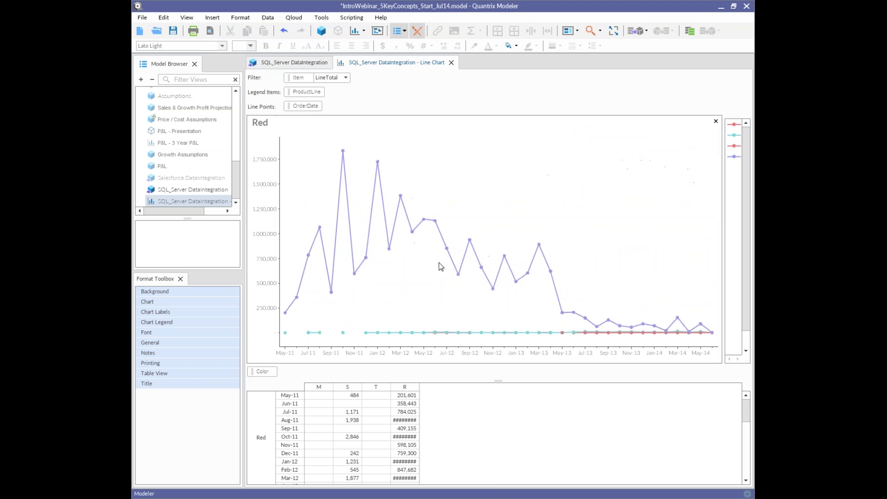
{"action": "left_click", "coordinate": [716, 121]}
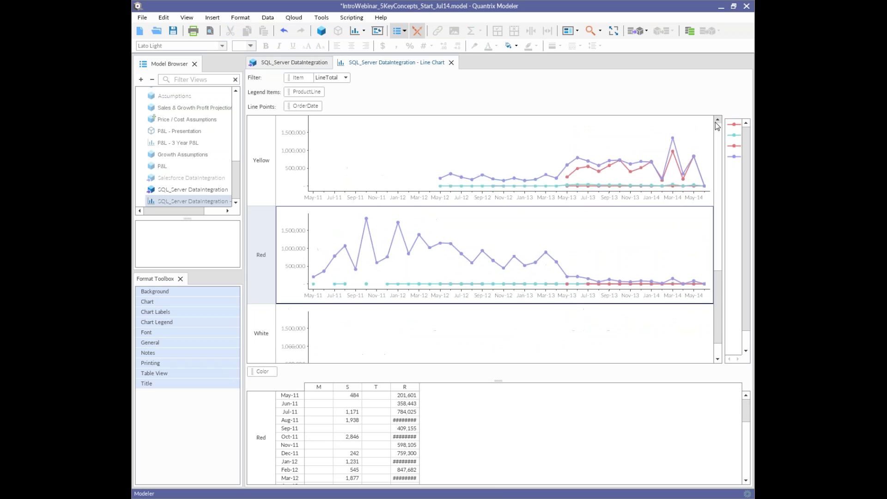
{"action": "scroll", "coordinate": [476, 212], "scroll_direction": "up", "scroll_amount": 3}
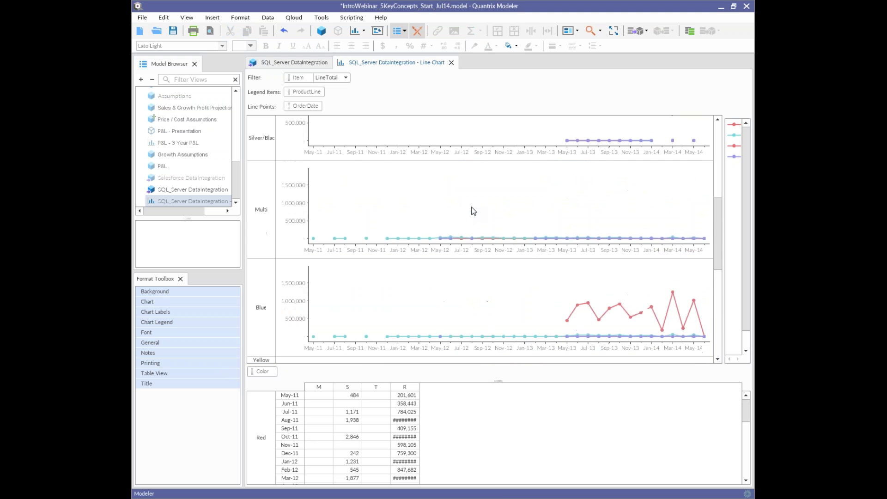
{"action": "scroll", "coordinate": [473, 211], "scroll_direction": "up", "scroll_amount": 3}
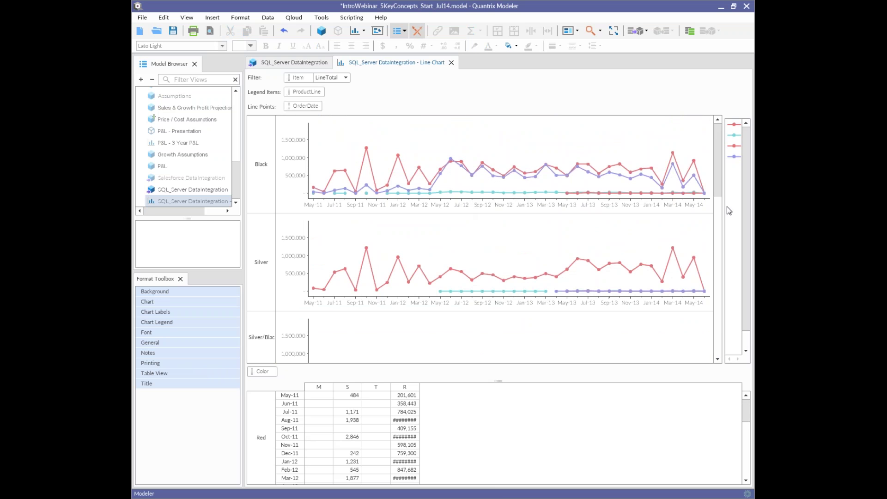
{"action": "left_click", "coordinate": [578, 31]}
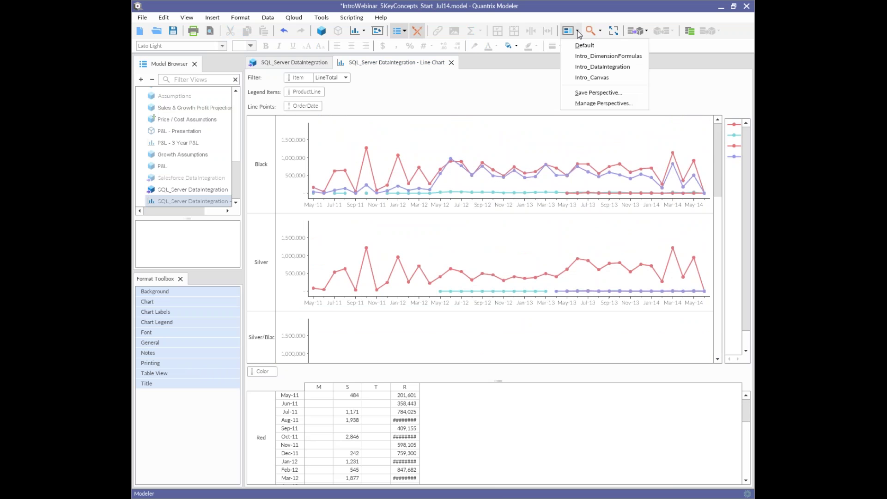
Step: Switch to the Intro_Canvas perspective and close the Model Browser and Format Toolbox panels
{"action": "left_click", "coordinate": [584, 78]}
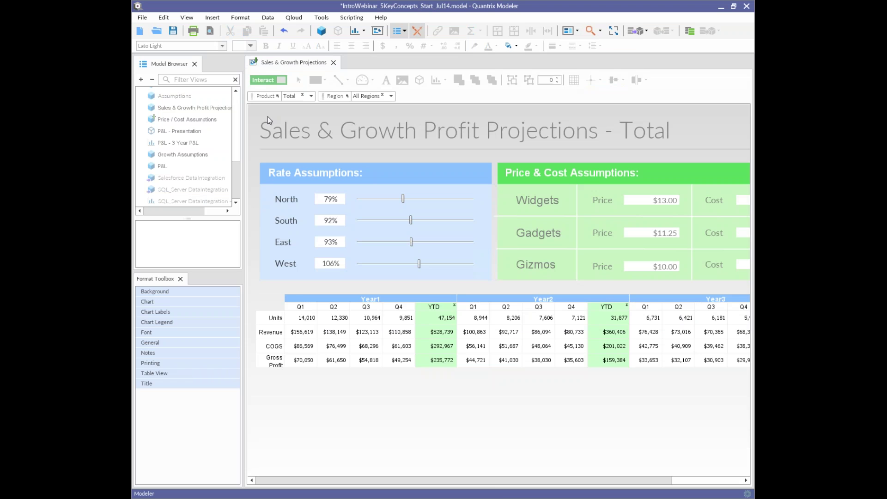
{"action": "left_click", "coordinate": [194, 64]}
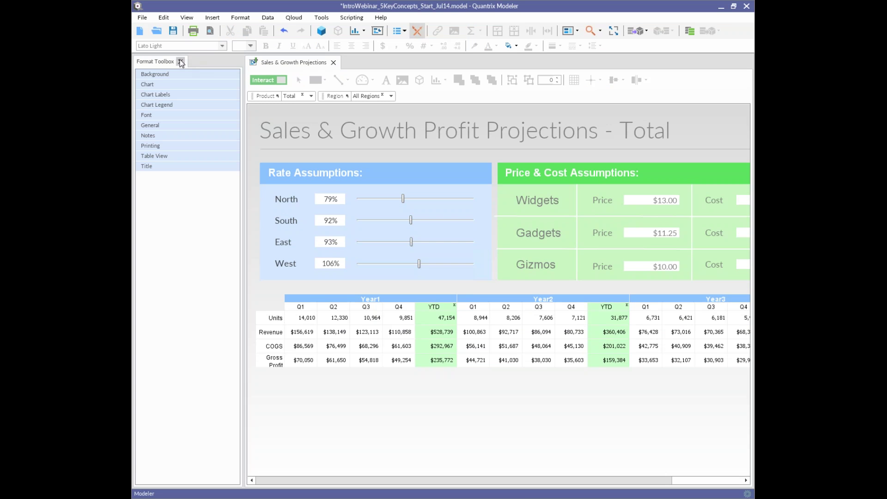
{"action": "left_click", "coordinate": [181, 62]}
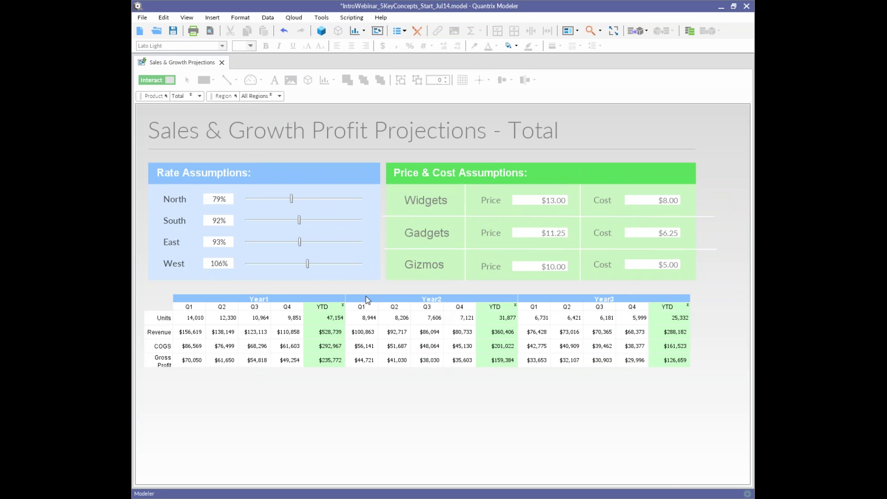
Step: Drag the rate sliders to North 95%, South 94%, East 114% and West 111%
{"action": "left_click_drag", "start_coordinate": [292, 199], "coordinate": [271, 203]}
{"action": "left_click_drag", "start_coordinate": [299, 223], "coordinate": [311, 266]}
{"action": "left_click_drag", "start_coordinate": [297, 225], "coordinate": [301, 198]}
{"action": "left_click", "coordinate": [289, 201]}
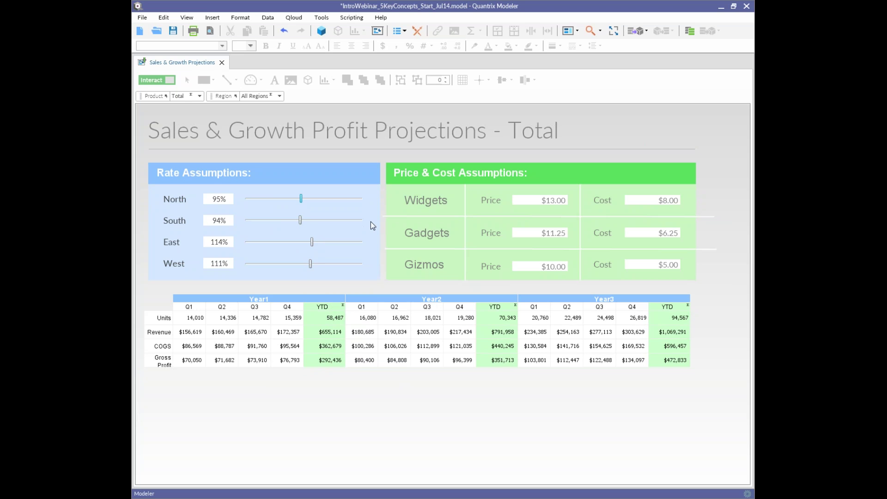
Step: Set the Gadgets price to $12
{"action": "left_click", "coordinate": [541, 201]}
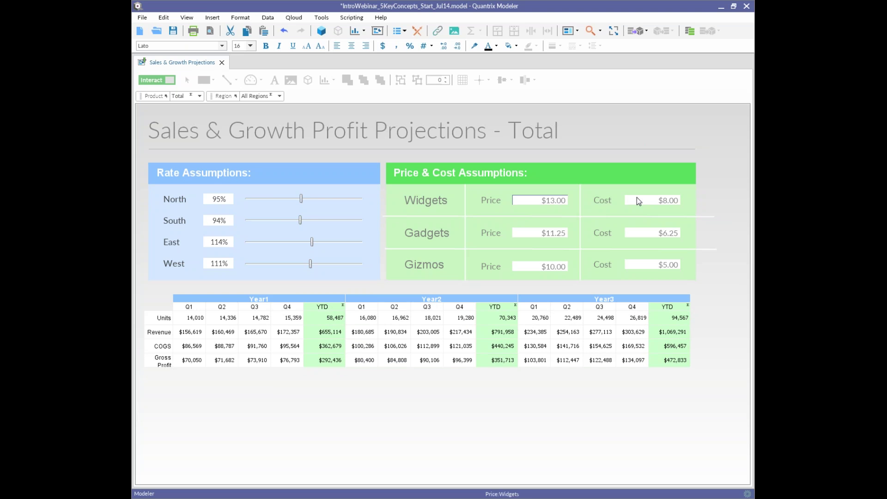
{"action": "left_click", "coordinate": [652, 232]}
{"action": "left_click", "coordinate": [550, 237]}
{"action": "type", "text": "12"}
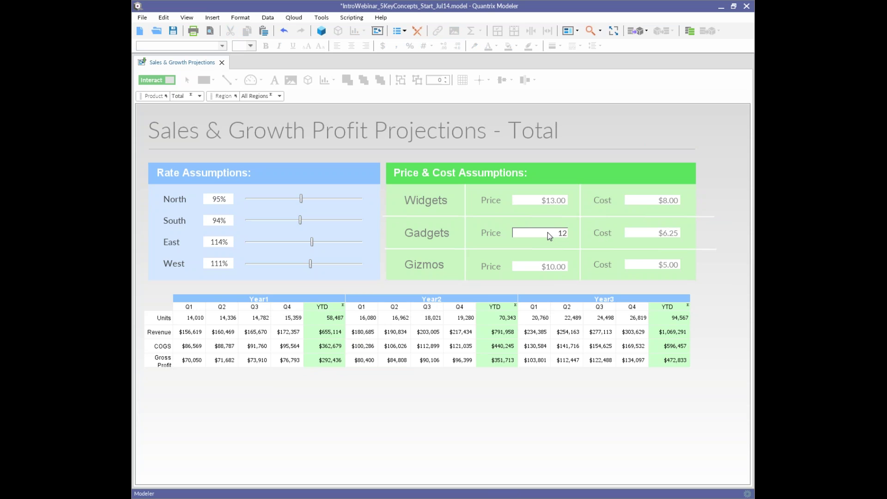
{"action": "key", "text": "Return"}
Step: Set the Gadgets cost to $7.00 and add a new blank Canvas1
{"action": "left_click", "coordinate": [657, 238]}
{"action": "type", "text": "7"}
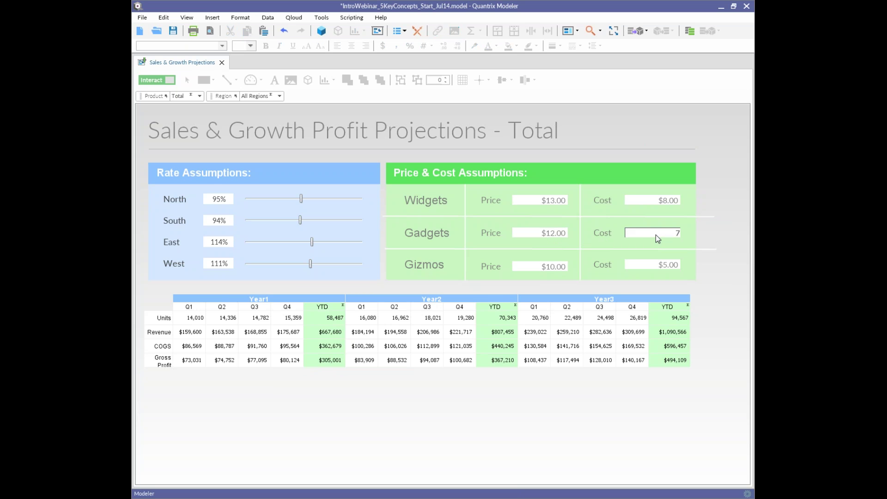
{"action": "type", "text": ".00"}
{"action": "key", "text": "Return"}
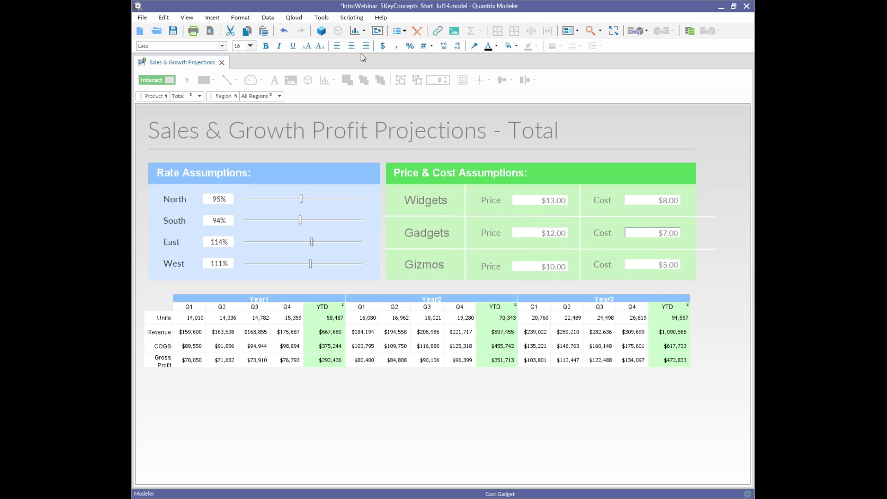
{"action": "left_click", "coordinate": [377, 34]}
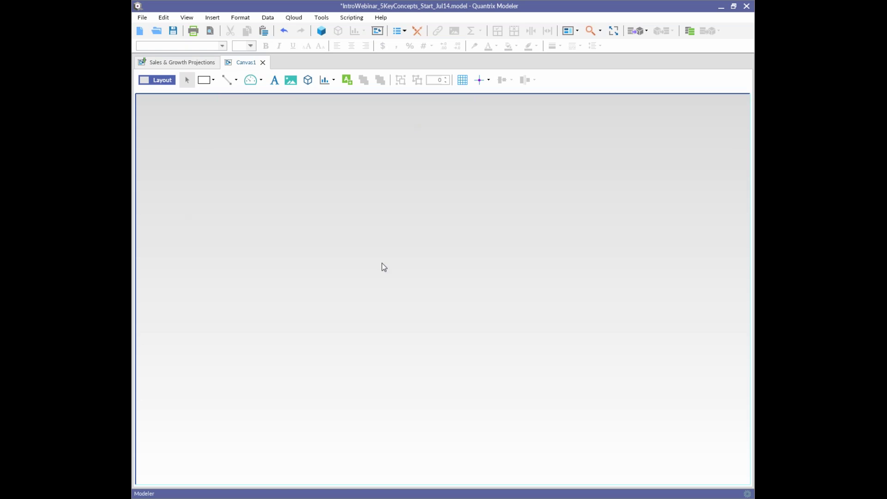
Step: Place a Cost Summary table on Canvas1, auto-fit its value columns, and reposition it
{"action": "left_click", "coordinate": [396, 31]}
{"action": "left_click_drag", "start_coordinate": [234, 175], "coordinate": [239, 103]}
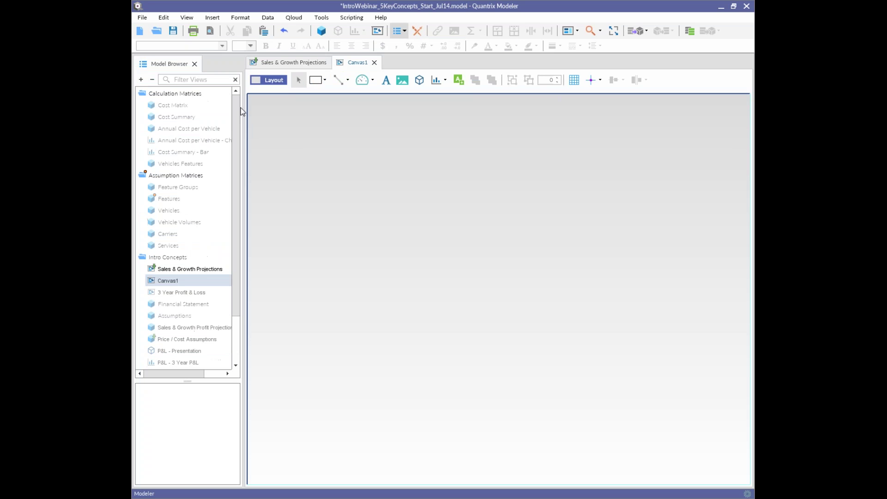
{"action": "left_click_drag", "start_coordinate": [173, 117], "coordinate": [363, 204]}
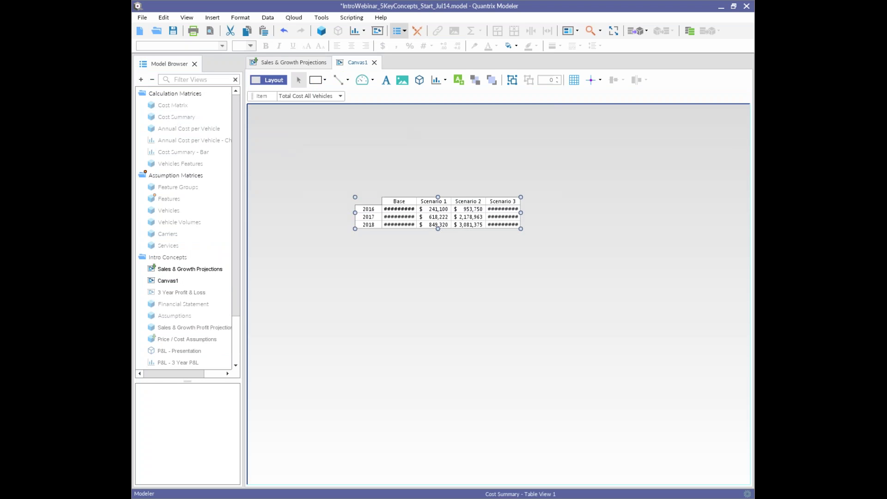
{"action": "left_click", "coordinate": [409, 202]}
{"action": "left_click", "coordinate": [409, 202]}
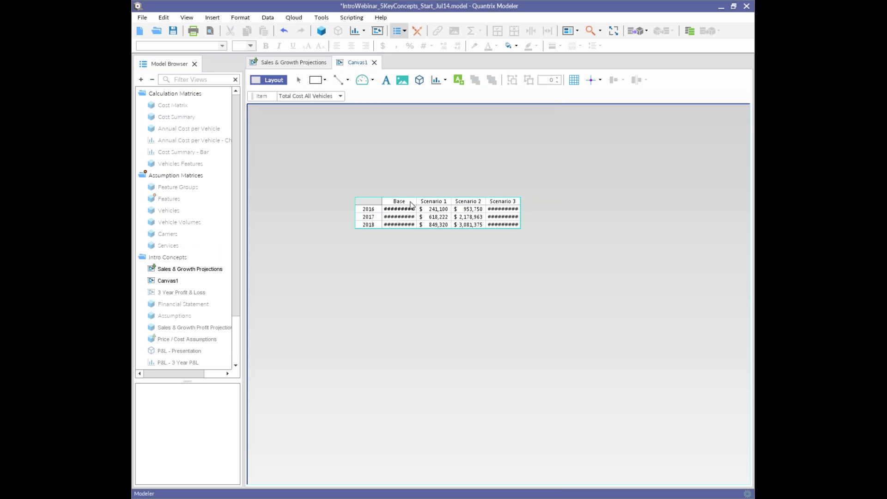
{"action": "left_click_drag", "start_coordinate": [413, 202], "coordinate": [503, 208]}
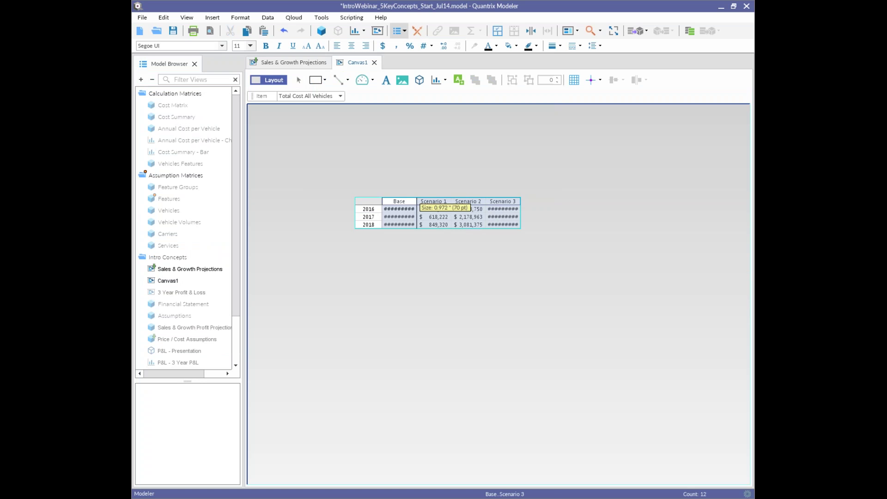
{"action": "left_click", "coordinate": [492, 293]}
{"action": "left_click_drag", "start_coordinate": [384, 222], "coordinate": [341, 178]}
Step: Add a second Cost Summary table and the Cost Summary - Bar chart, arrange them, then return to Sales & Growth Projections
{"action": "left_click_drag", "start_coordinate": [160, 118], "coordinate": [418, 302]}
{"action": "left_click_drag", "start_coordinate": [503, 310], "coordinate": [585, 277]}
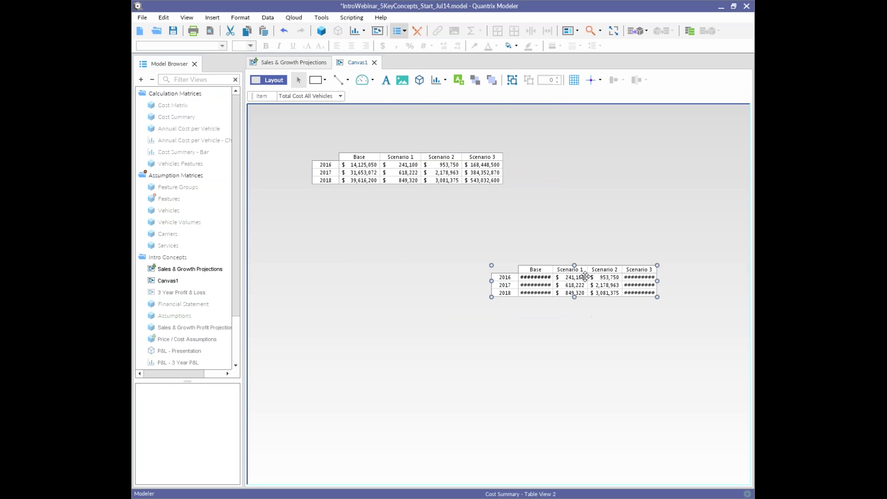
{"action": "left_click_drag", "start_coordinate": [154, 156], "coordinate": [349, 322]}
{"action": "left_click_drag", "start_coordinate": [634, 282], "coordinate": [675, 260]}
{"action": "left_click_drag", "start_coordinate": [531, 349], "coordinate": [505, 343]}
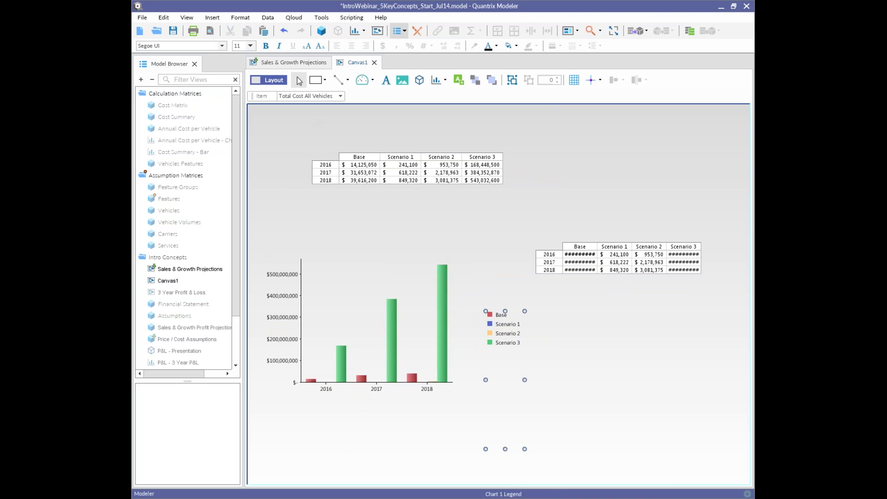
{"action": "left_click", "coordinate": [297, 65]}
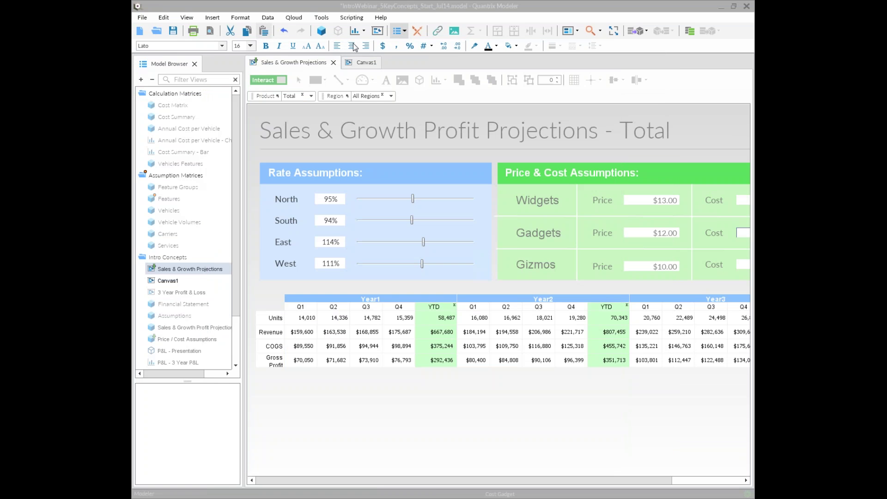
Step: Dismiss the Qloud menu, minimize Modeler, and enlarge the Chrome window on the Qloud login page
{"action": "left_click", "coordinate": [294, 18]}
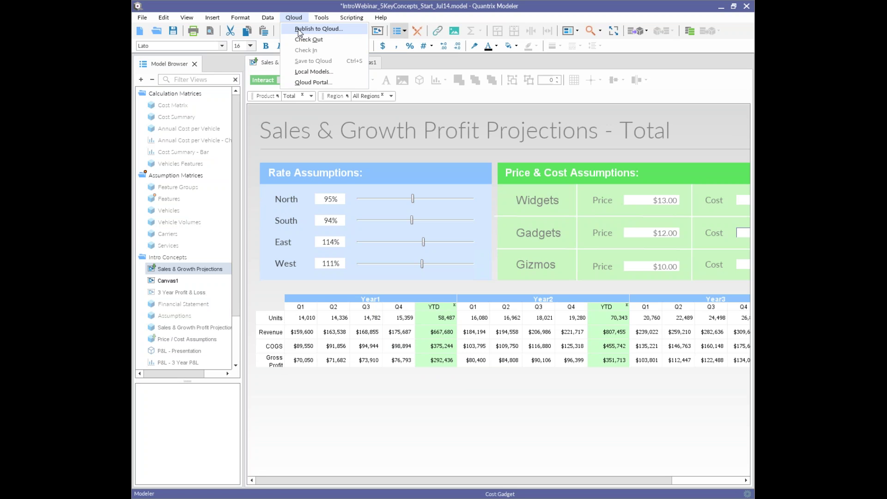
{"action": "left_click", "coordinate": [381, 436]}
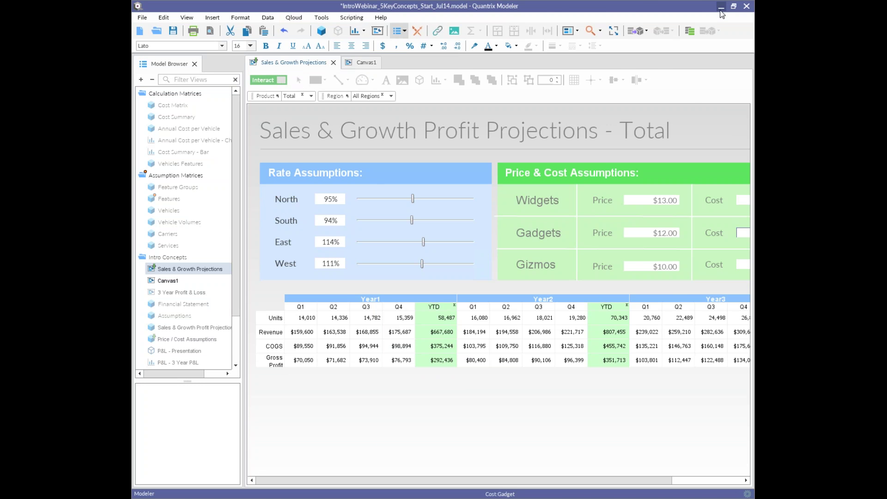
{"action": "left_click", "coordinate": [721, 6]}
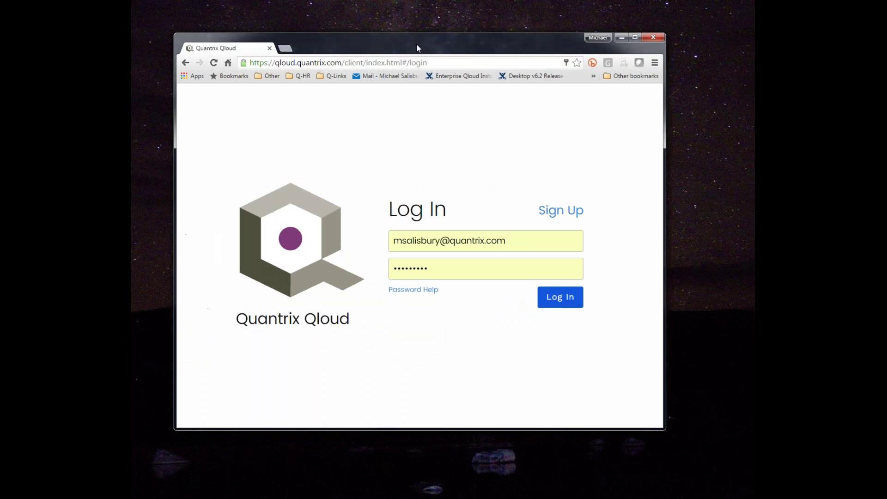
{"action": "left_click_drag", "start_coordinate": [417, 43], "coordinate": [391, 26]}
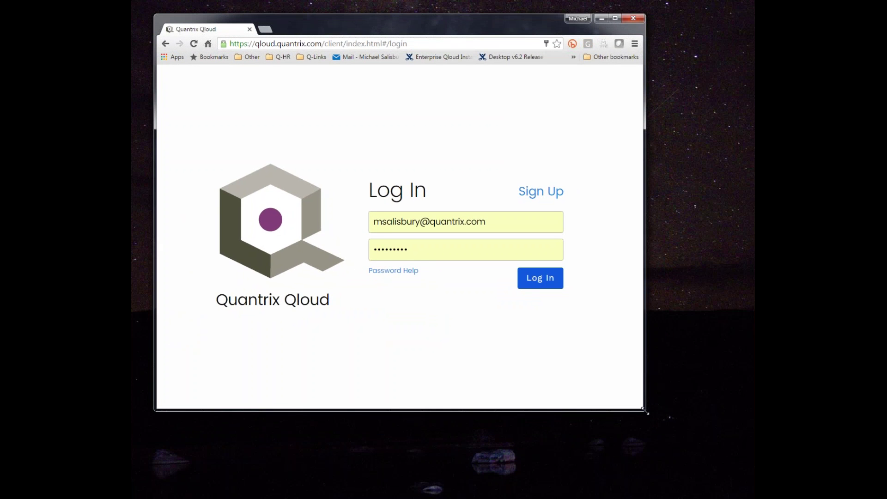
{"action": "left_click_drag", "start_coordinate": [651, 415], "coordinate": [683, 434]}
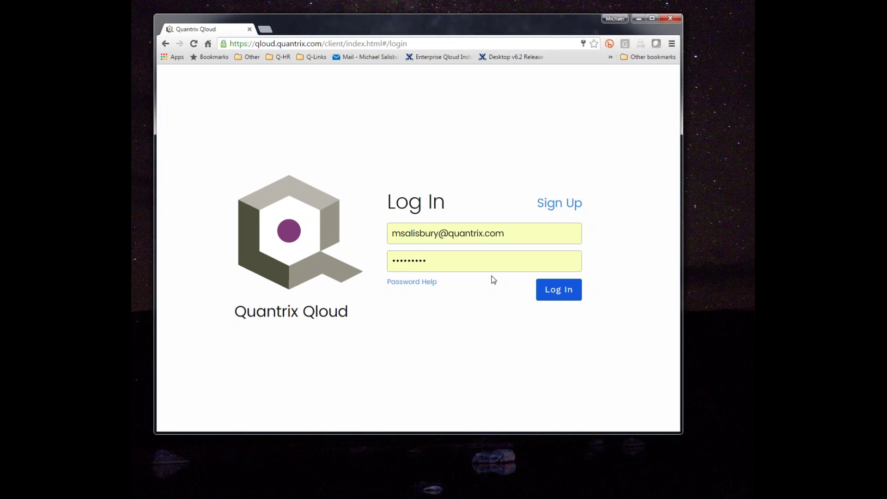
Step: Log in to Quantrix Qloud with the filled-in credentials
{"action": "left_click", "coordinate": [556, 296]}
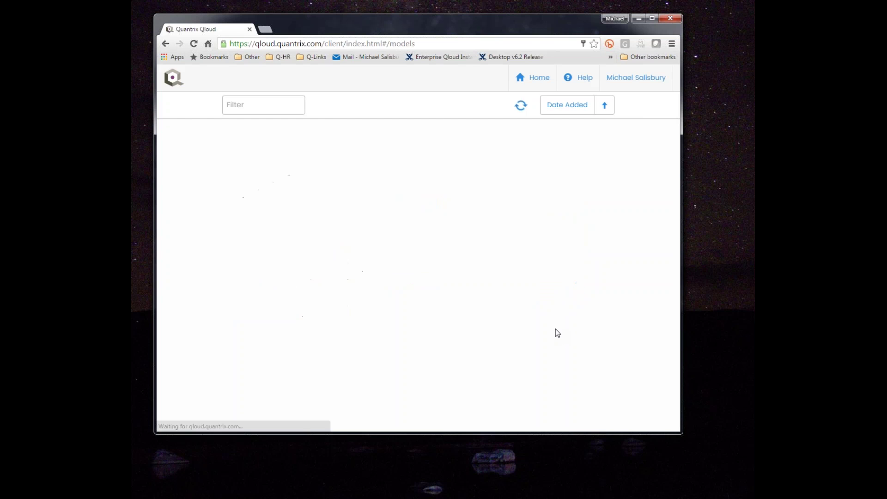
{"action": "scroll", "coordinate": [315, 236], "scroll_direction": "down", "scroll_amount": 1}
{"action": "scroll", "coordinate": [315, 234], "scroll_direction": "down", "scroll_amount": 10}
{"action": "scroll", "coordinate": [314, 234], "scroll_direction": "up", "scroll_amount": 5}
{"action": "scroll", "coordinate": [313, 234], "scroll_direction": "up", "scroll_amount": 5}
Step: Filter the models list by 'int' and open IntroWebinar_5KeyConcepts
{"action": "left_click", "coordinate": [254, 105]}
{"action": "type", "text": "sbt"}
{"action": "key", "text": "BackSpace"}
{"action": "key", "text": "BackSpace"}
{"action": "key", "text": "BackSpace"}
{"action": "type", "text": "int"}
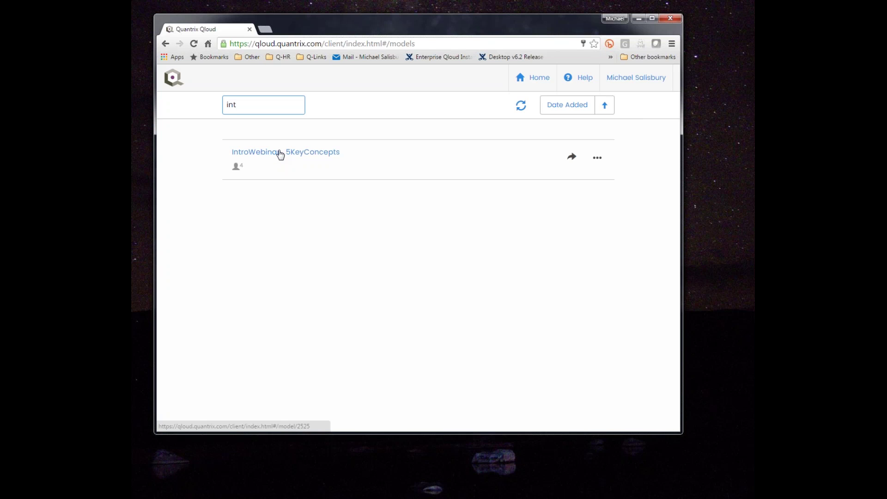
{"action": "left_click", "coordinate": [280, 154]}
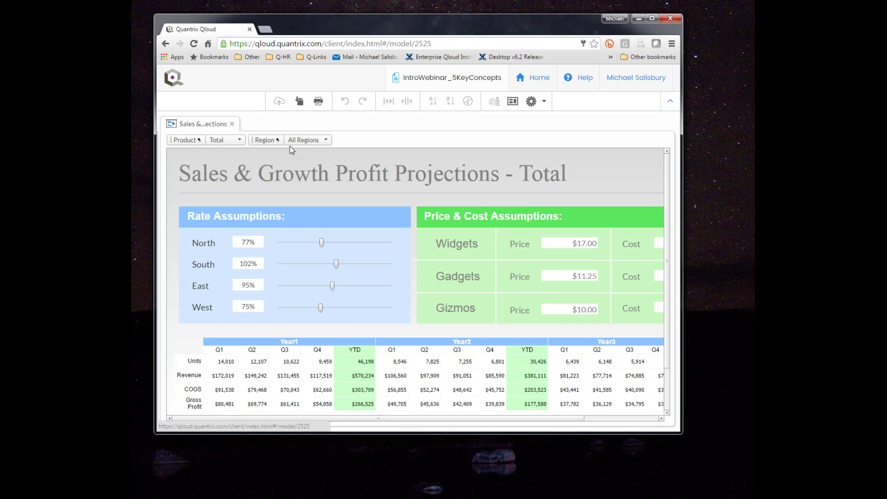
Step: Maximize the browser and try setting North to 125% and South to 99%, dismissing the model-locked notice
{"action": "left_click", "coordinate": [653, 17]}
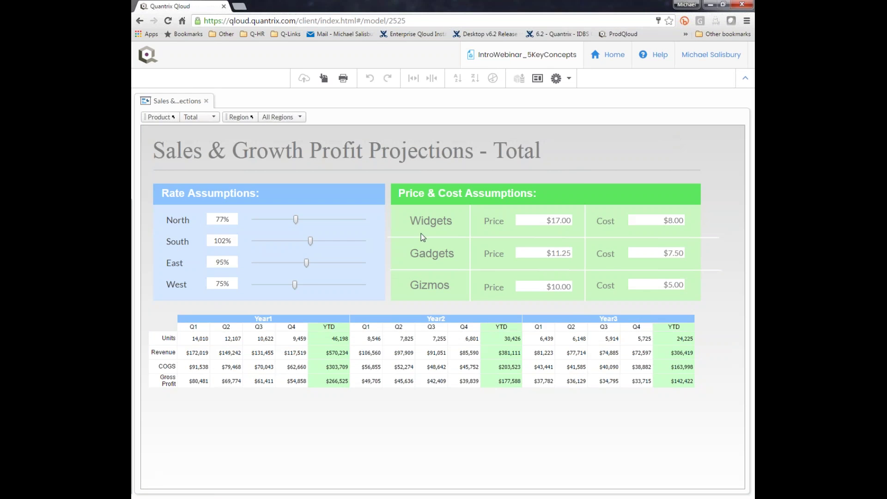
{"action": "left_click", "coordinate": [224, 221]}
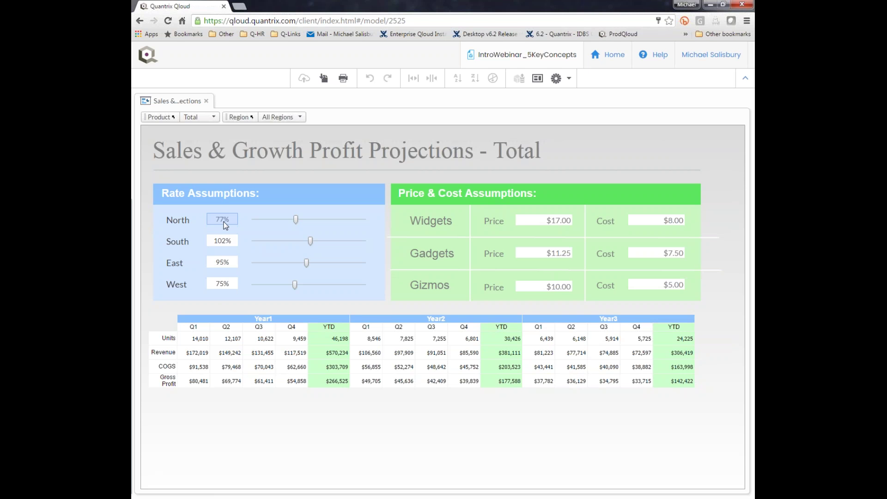
{"action": "type", "text": "125"}
{"action": "key", "text": "Return"}
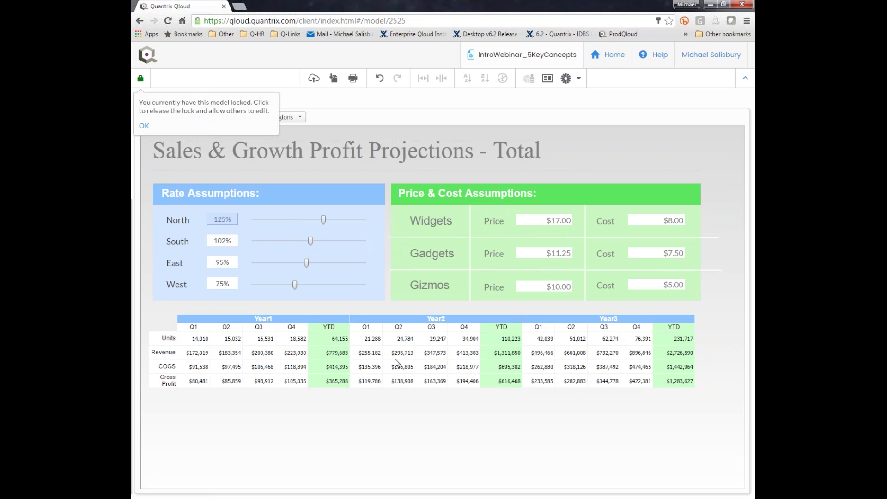
{"action": "left_click", "coordinate": [310, 242]}
{"action": "left_click", "coordinate": [331, 244]}
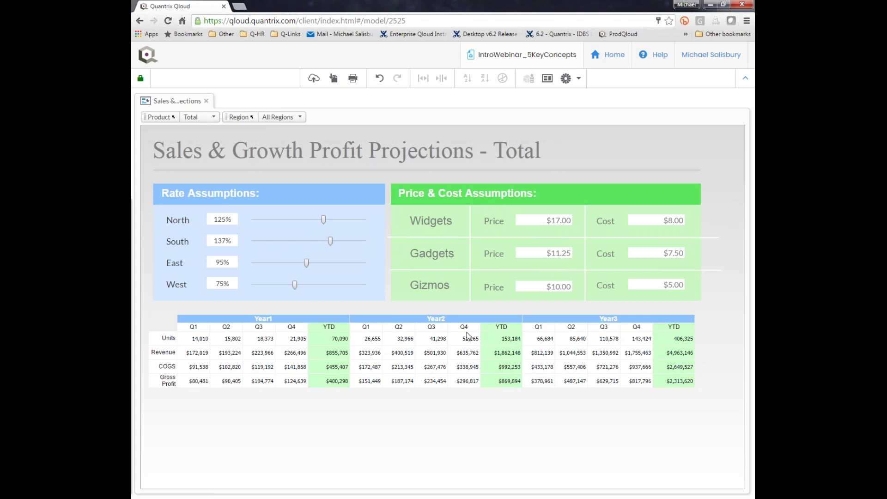
{"action": "left_click", "coordinate": [309, 242]}
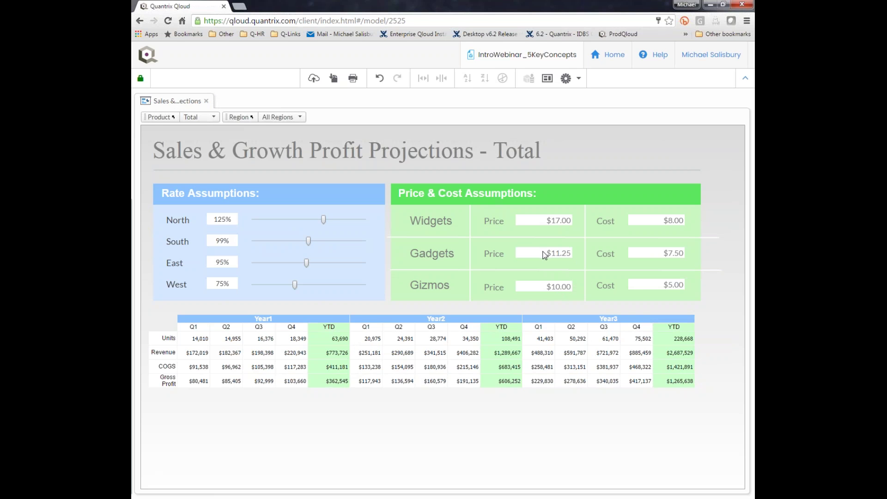
Step: Set the Gadgets price to $12.00 and its cost to $8.00
{"action": "left_click", "coordinate": [561, 257]}
{"action": "key", "text": "BackSpace"}
{"action": "type", "text": "12.00"}
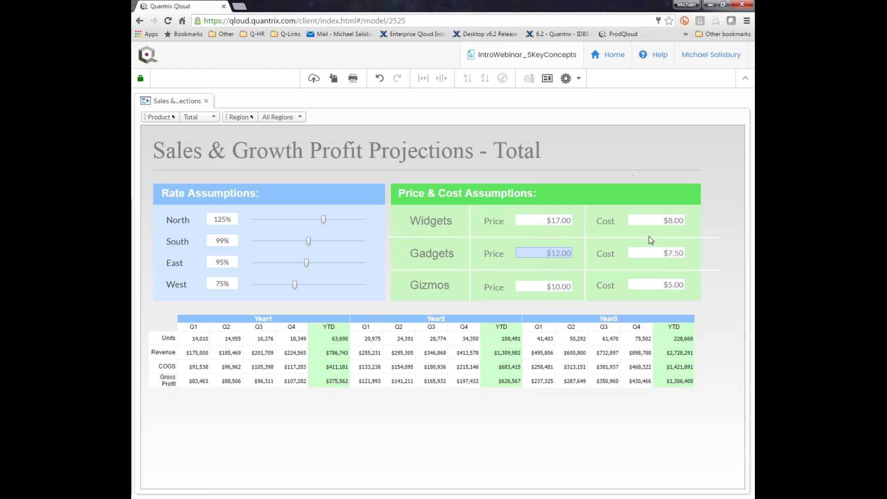
{"action": "left_click", "coordinate": [654, 258]}
{"action": "type", "text": "8"}
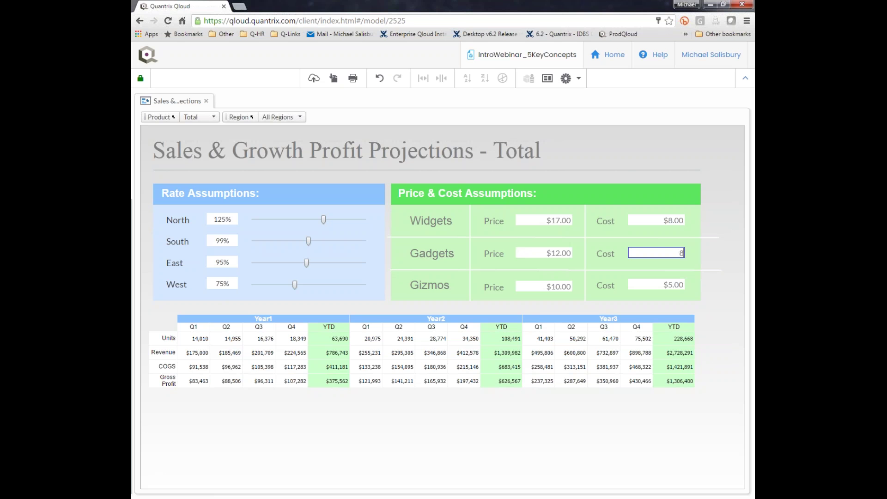
{"action": "key", "text": "Return"}
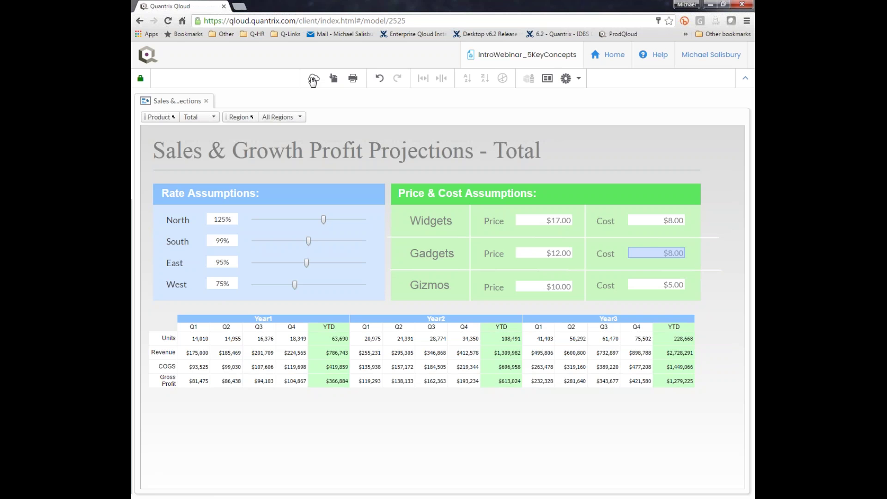
{"action": "left_click", "coordinate": [313, 78]}
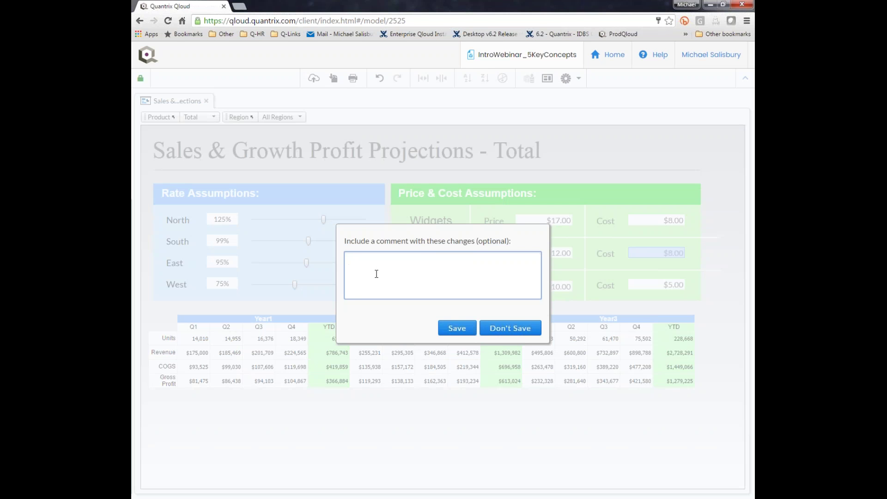
Step: Save to Qloud with the comment 'entered my growth rate assumptions for the July 14 webinar'
{"action": "type", "text": "entered my growth rate assumptions for th"}
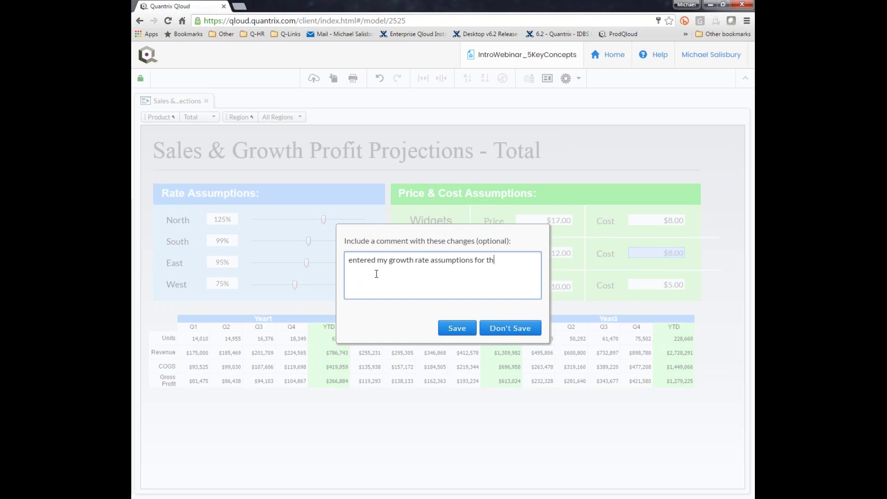
{"action": "type", "text": "e July 1st"}
{"action": "key", "text": "BackSpace"}
{"action": "key", "text": "BackSpace"}
{"action": "key", "text": "BackSpace"}
{"action": "type", "text": "14 webb"}
{"action": "key", "text": "BackSpace"}
{"action": "type", "text": "inar"}
{"action": "left_click", "coordinate": [451, 332]}
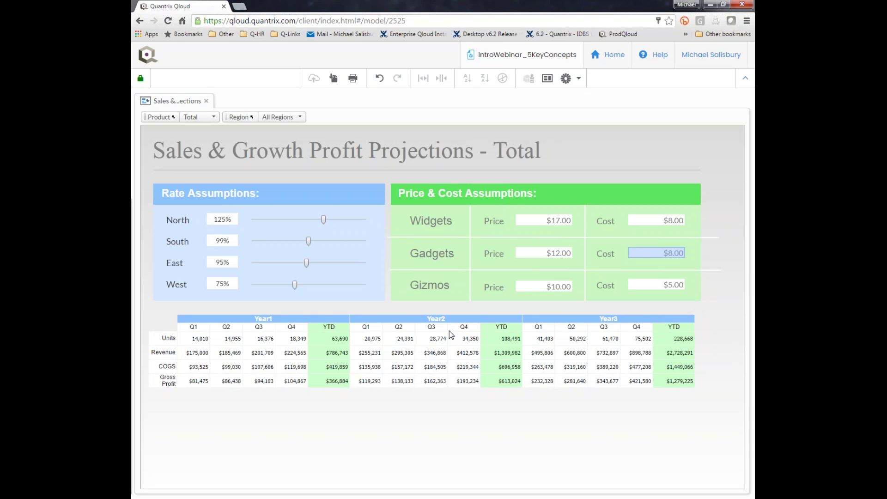
{"action": "key", "text": "alt+Tab"}
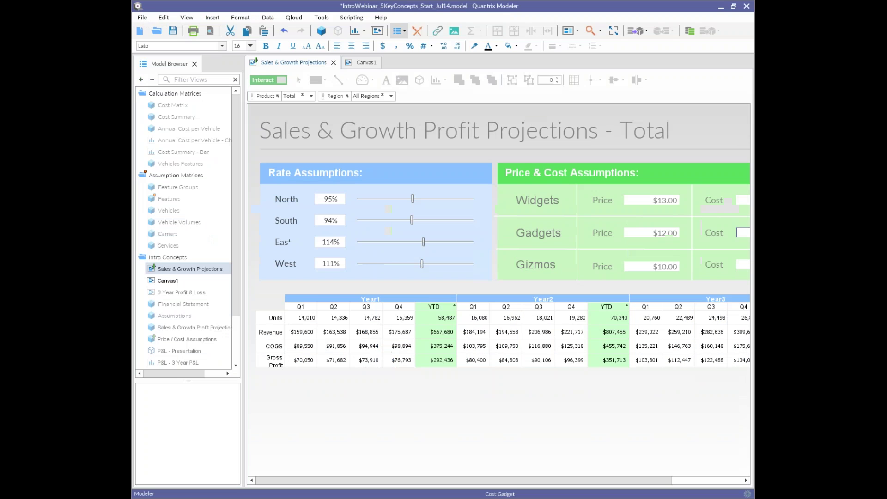
{"action": "left_click", "coordinate": [294, 18]}
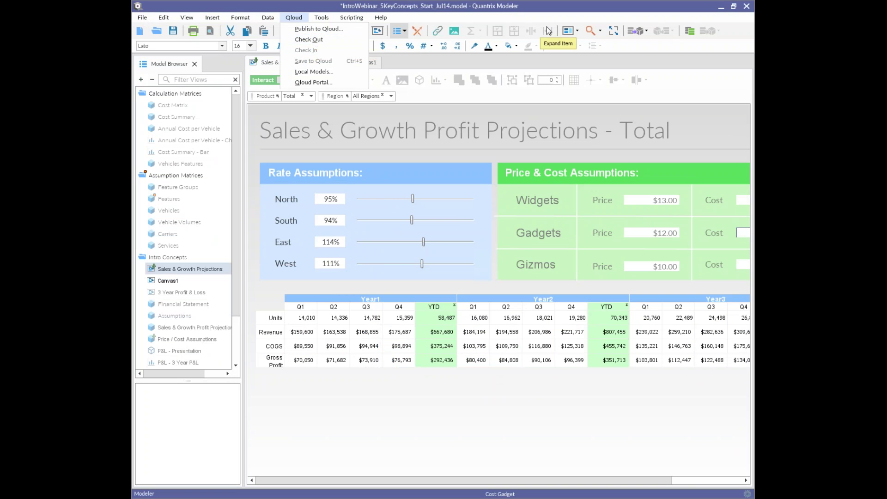
{"action": "left_click", "coordinate": [705, 55]}
{"action": "left_click", "coordinate": [721, 6]}
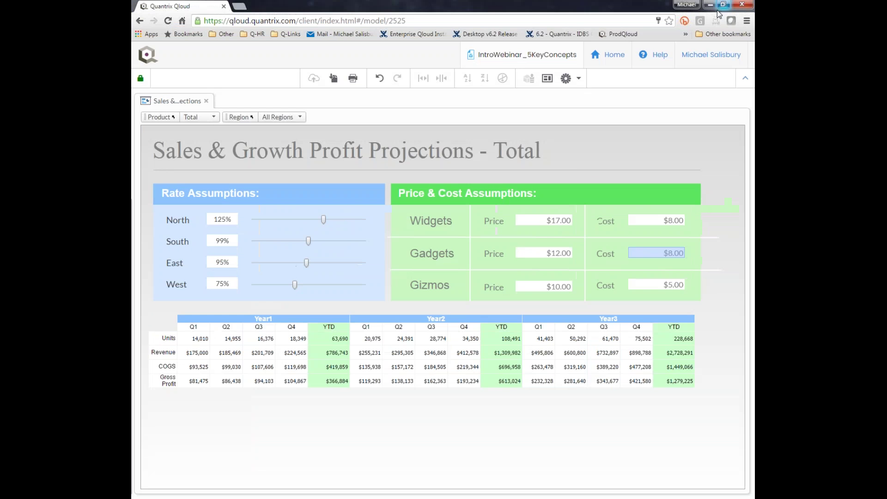
Step: Go Home, filter models by 'int', and open sharing for IntroWebinar_5KeyConcepts
{"action": "left_click", "coordinate": [615, 63]}
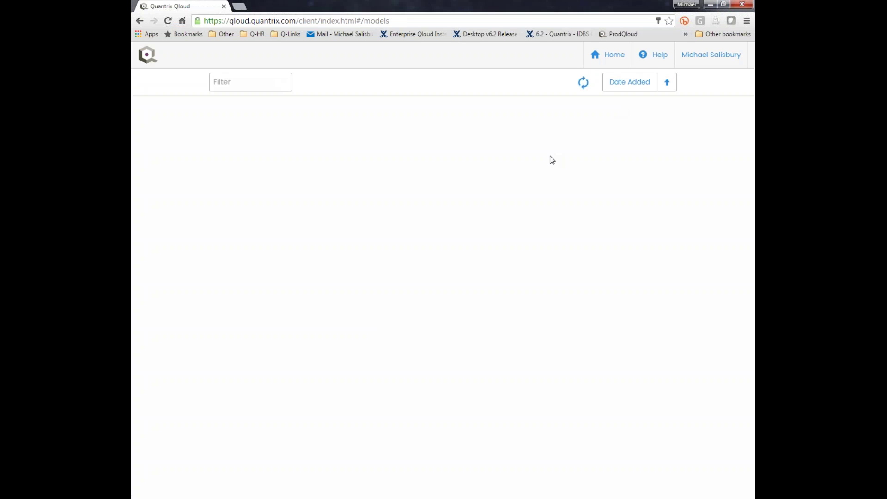
{"action": "left_click", "coordinate": [228, 83]}
{"action": "type", "text": "int"}
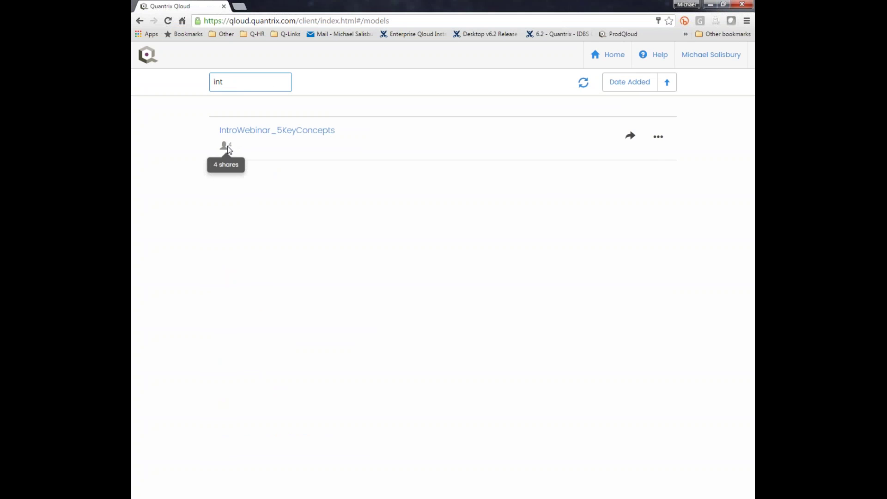
{"action": "left_click", "coordinate": [633, 141]}
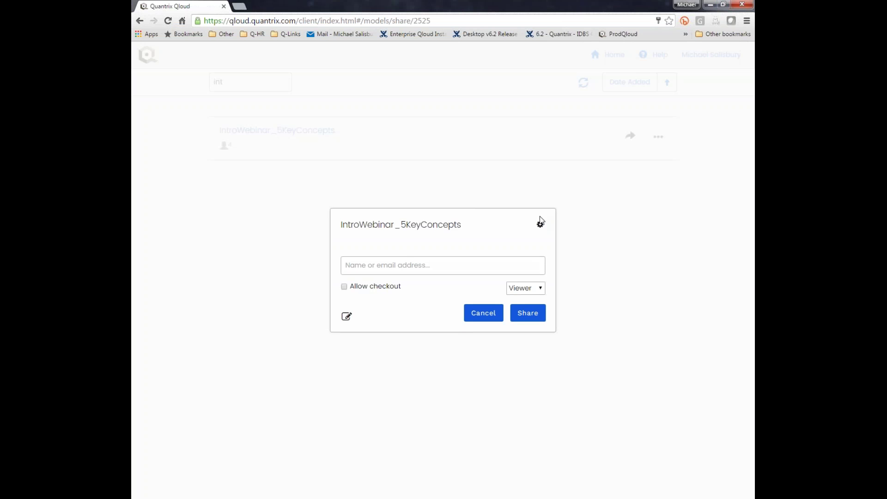
Step: Review the shared users' role dropdowns, leaving Modeler roles unchanged, and close the user list
{"action": "left_click", "coordinate": [541, 227]}
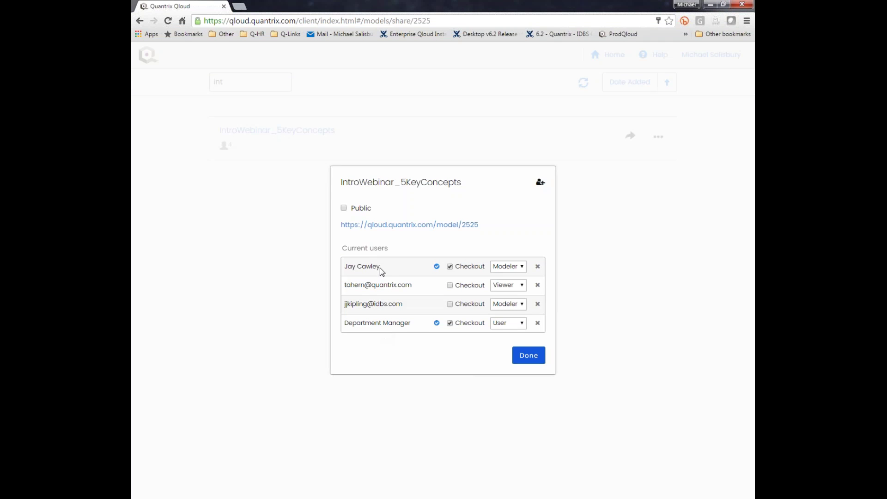
{"action": "left_click", "coordinate": [521, 269]}
{"action": "left_click", "coordinate": [524, 269]}
{"action": "left_click", "coordinate": [522, 287]}
{"action": "left_click", "coordinate": [523, 288]}
{"action": "left_click", "coordinate": [523, 269]}
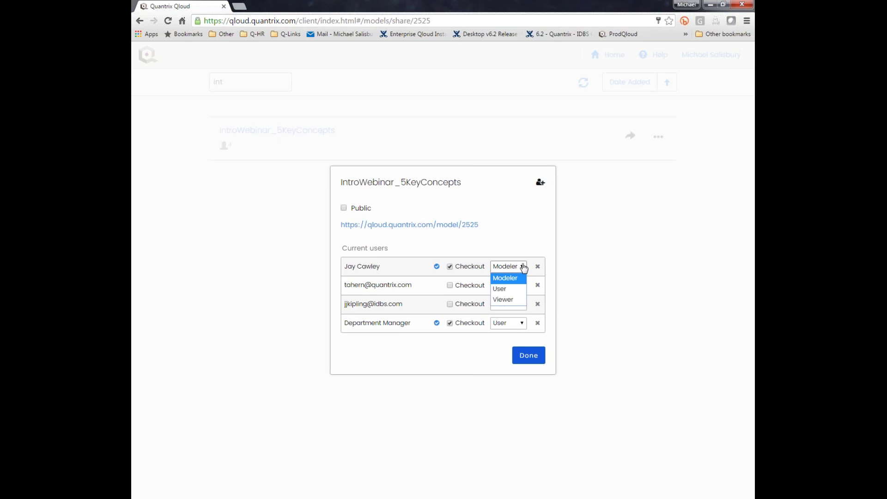
{"action": "left_click", "coordinate": [519, 232]}
{"action": "left_click", "coordinate": [533, 354]}
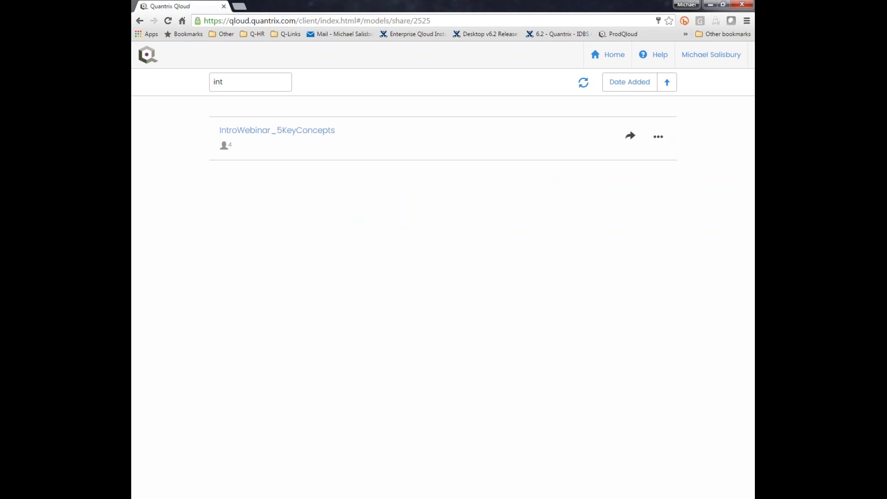
{"action": "left_click", "coordinate": [629, 138]}
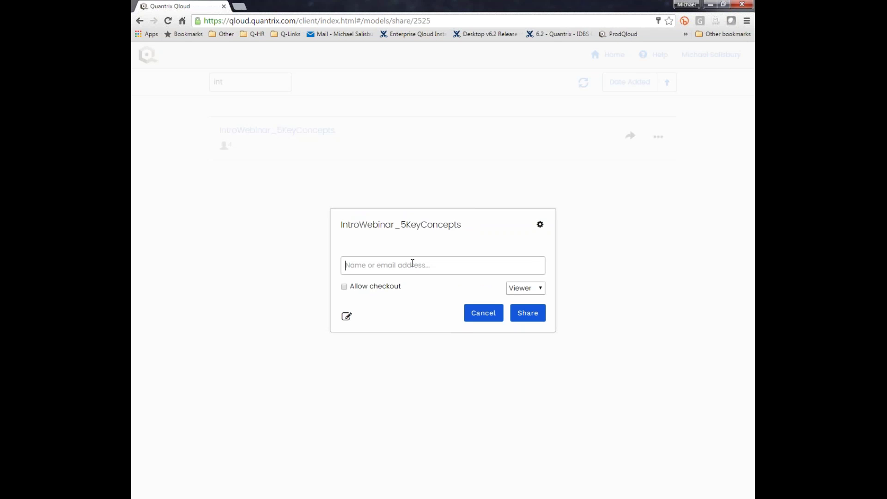
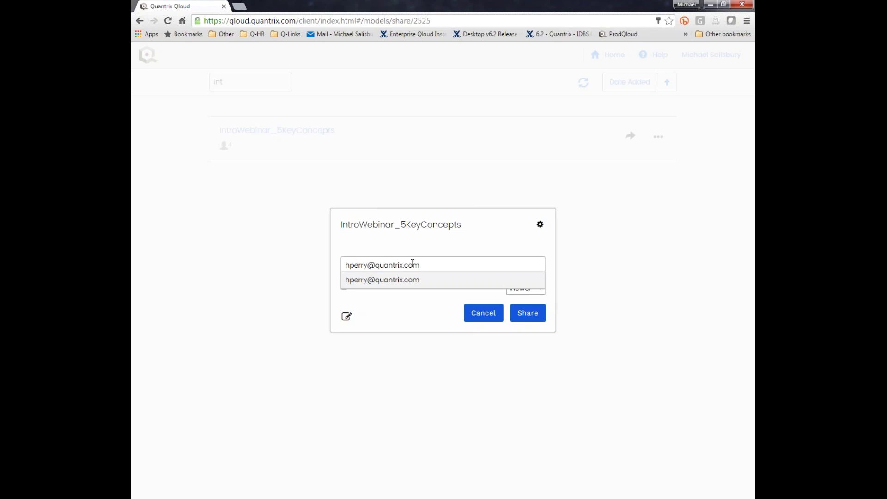
Step: Add the new user's e-mail address with the User role and checkout disallowed
{"action": "key", "text": "Return"}
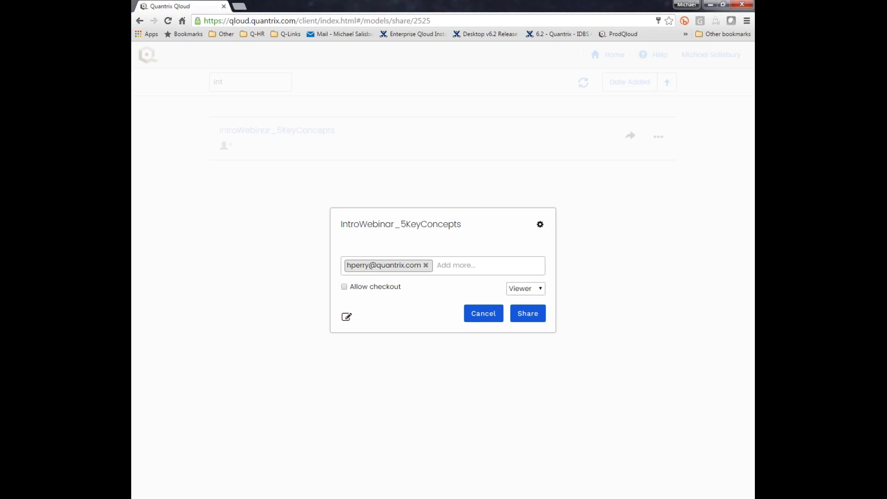
{"action": "left_click", "coordinate": [526, 288]}
{"action": "left_click", "coordinate": [529, 313]}
{"action": "left_click", "coordinate": [344, 287]}
Step: Attach a short greeting noting this shares the model from the webinar, and send the share
{"action": "left_click", "coordinate": [347, 318]}
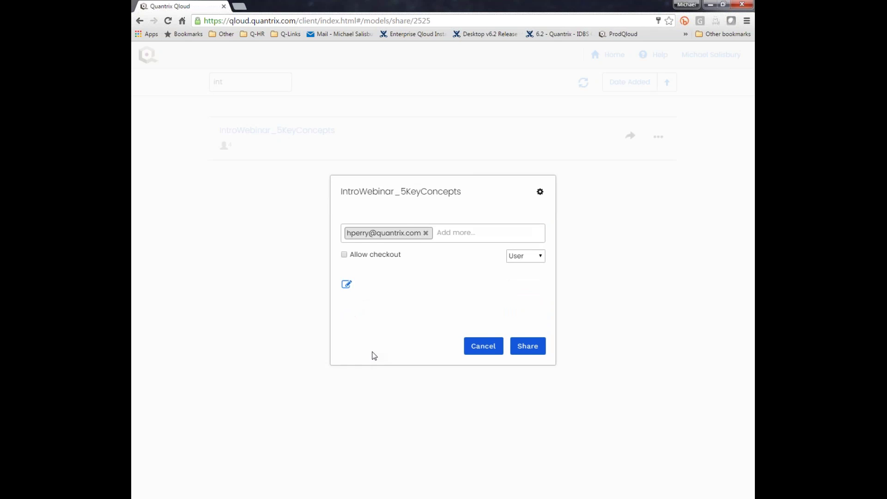
{"action": "type", "text": "Hi Ho"}
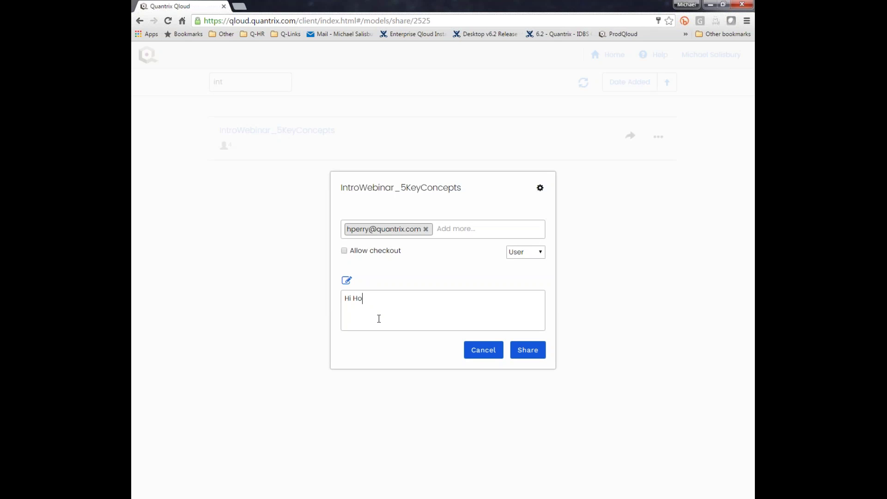
{"action": "type", "text": "lly - here is the share to the model shown in the web"}
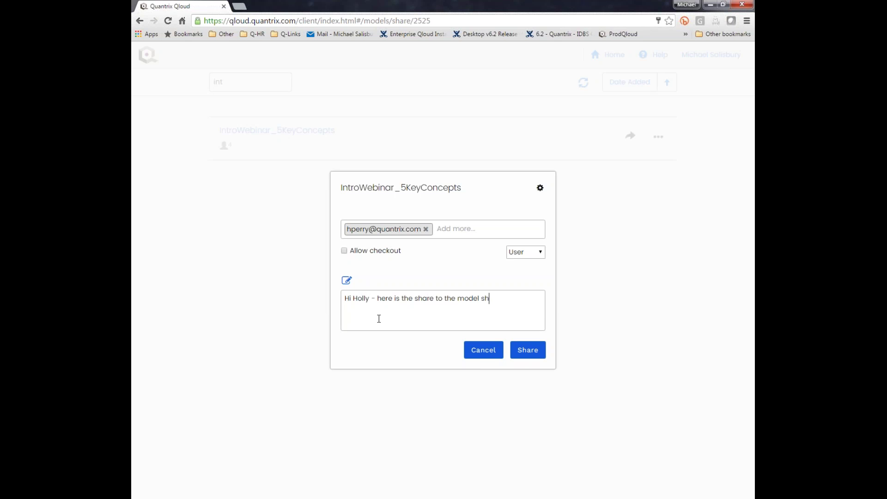
{"action": "type", "text": "inar."}
{"action": "left_click", "coordinate": [528, 349]}
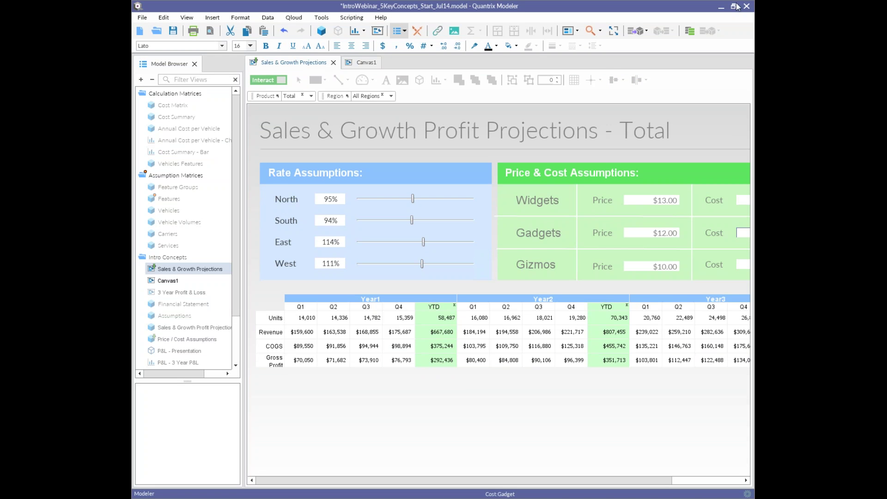
Step: Close the local model without saving, then check out IntroWebinar_5KeyConcepts from Qloud Models sorted by name
{"action": "left_click", "coordinate": [747, 6]}
{"action": "left_click", "coordinate": [448, 265]}
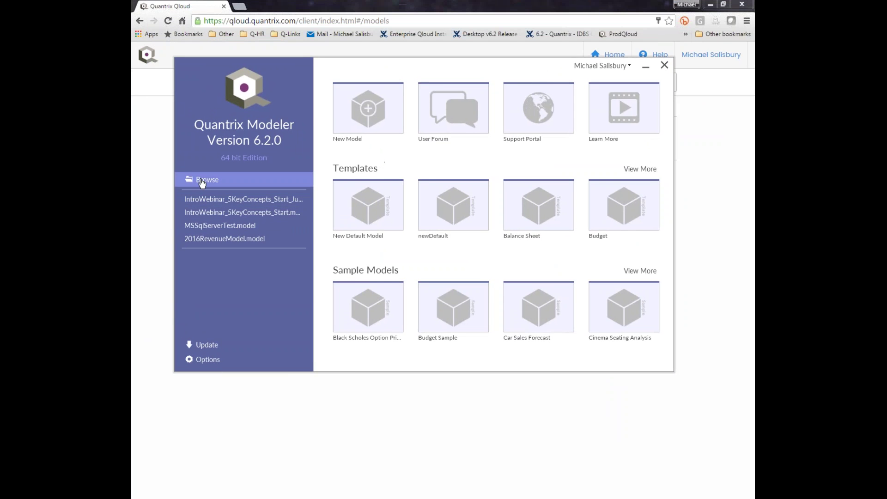
{"action": "left_click", "coordinate": [200, 179]}
{"action": "left_click", "coordinate": [363, 145]}
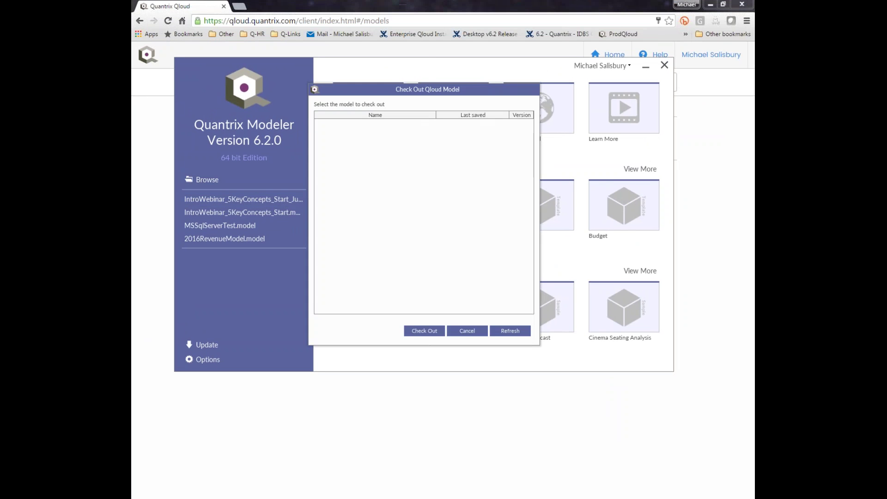
{"action": "left_click", "coordinate": [386, 114]}
{"action": "scroll", "coordinate": [384, 178], "scroll_direction": "down", "scroll_amount": 5}
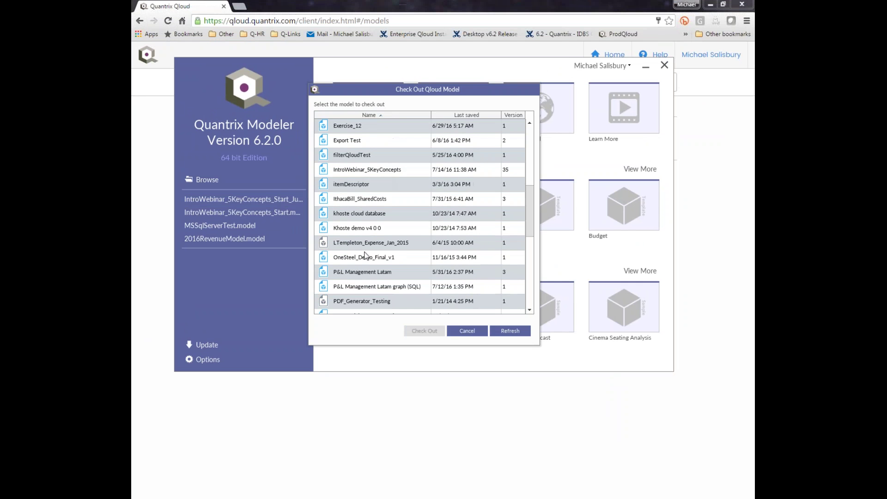
{"action": "scroll", "coordinate": [365, 248], "scroll_direction": "down", "scroll_amount": 1}
{"action": "scroll", "coordinate": [362, 241], "scroll_direction": "up", "scroll_amount": 1}
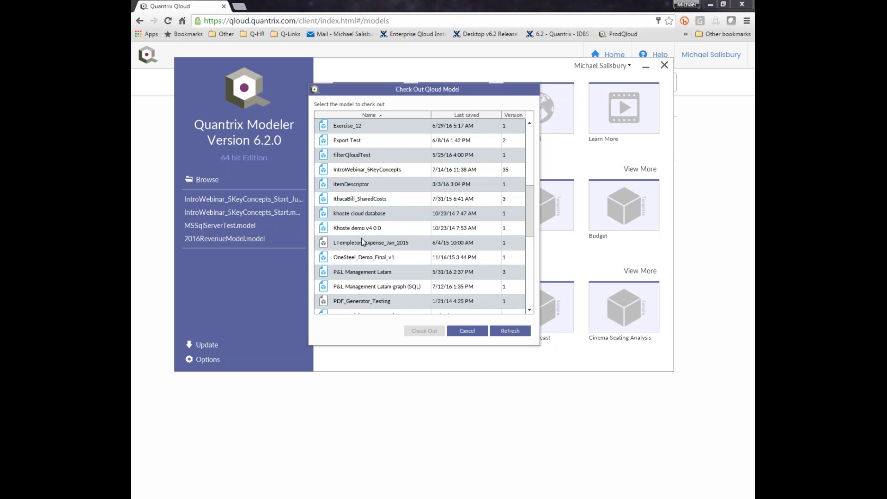
{"action": "left_click", "coordinate": [370, 174]}
{"action": "left_click", "coordinate": [431, 330]}
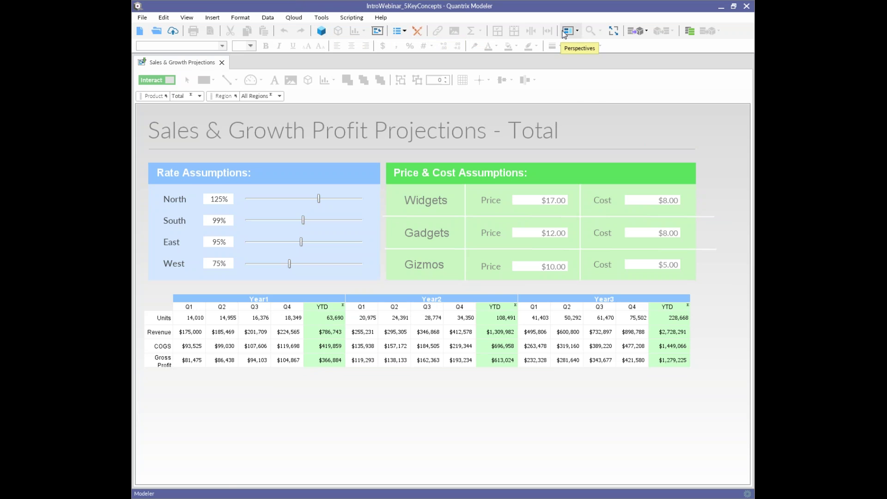
Step: Switch to the Intro_DimensionFormulas perspective and comment out the Total formula
{"action": "left_click", "coordinate": [577, 32]}
{"action": "left_click", "coordinate": [581, 56]}
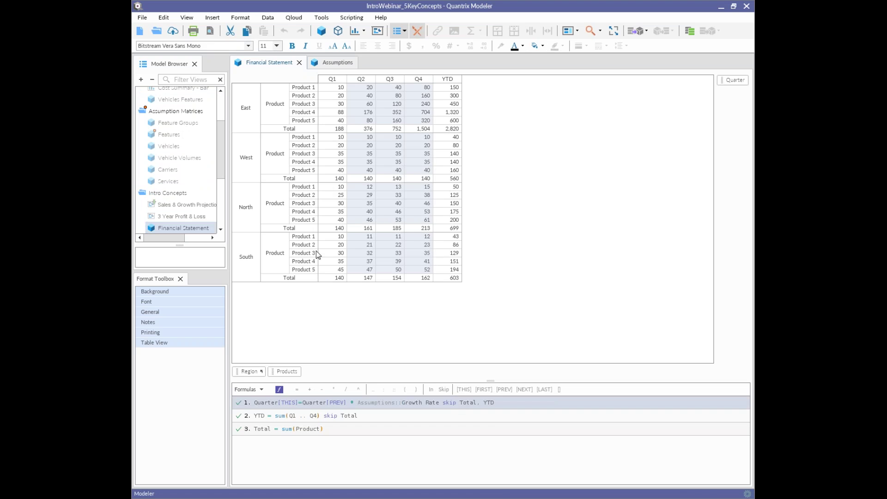
{"action": "left_click", "coordinate": [279, 152]}
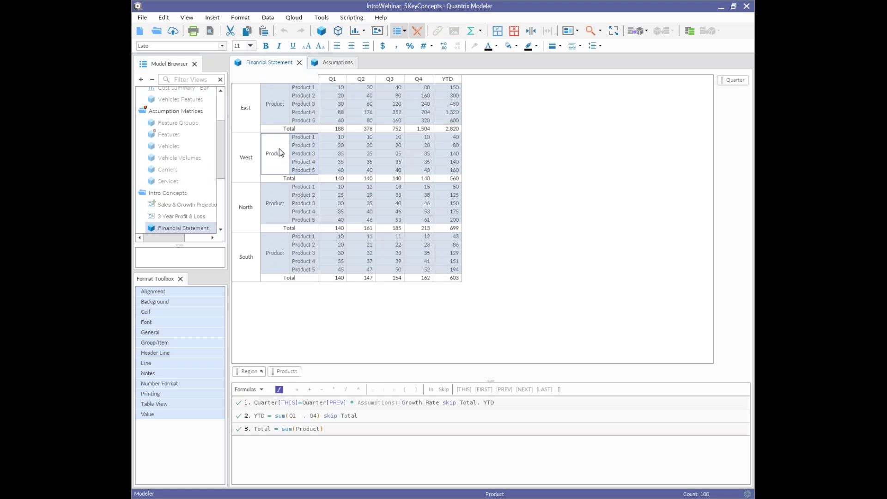
{"action": "left_click", "coordinate": [286, 104]}
{"action": "left_click", "coordinate": [257, 430]}
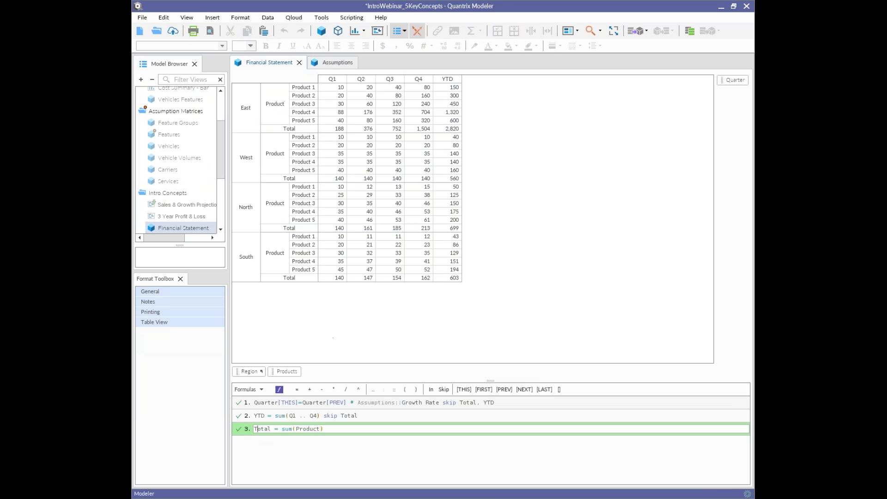
{"action": "key", "text": "ctrl+slash"}
{"action": "key", "text": "Return"}
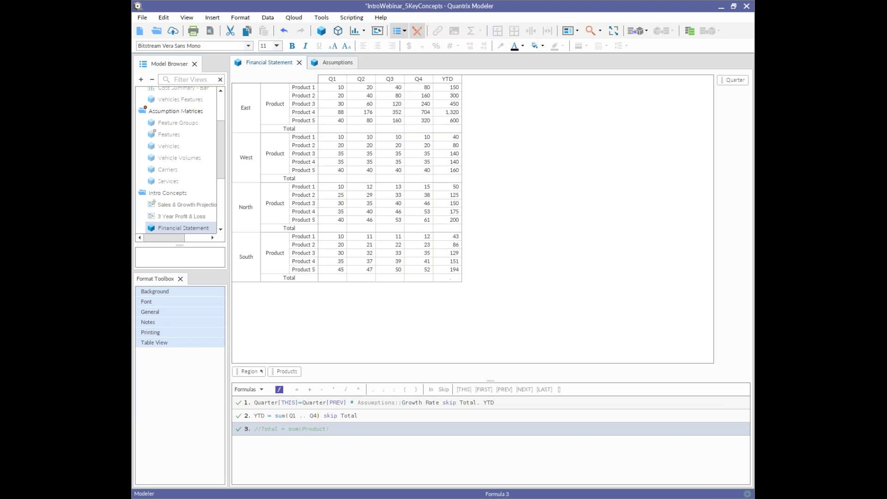
Step: Delete the Product group level and rewrite the formula as Total = sum(Product 1..Product 5)
{"action": "left_click", "coordinate": [277, 105]}
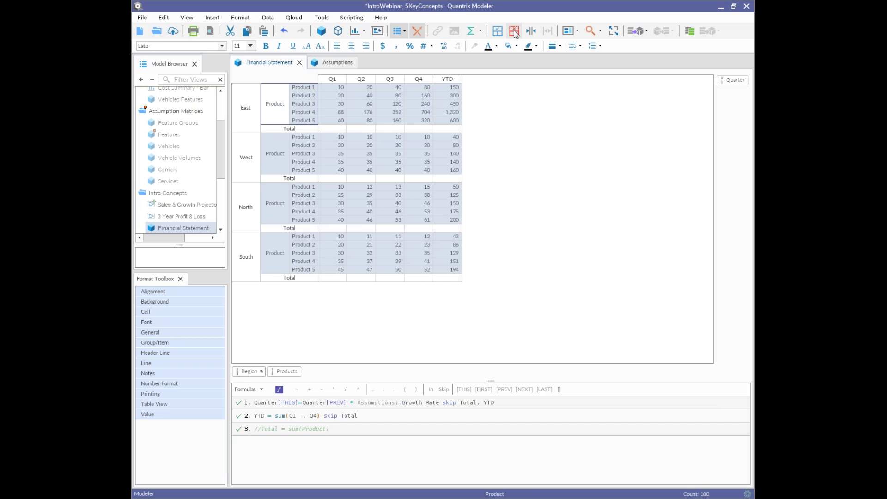
{"action": "key", "text": "Delete"}
{"action": "left_click", "coordinate": [293, 430]}
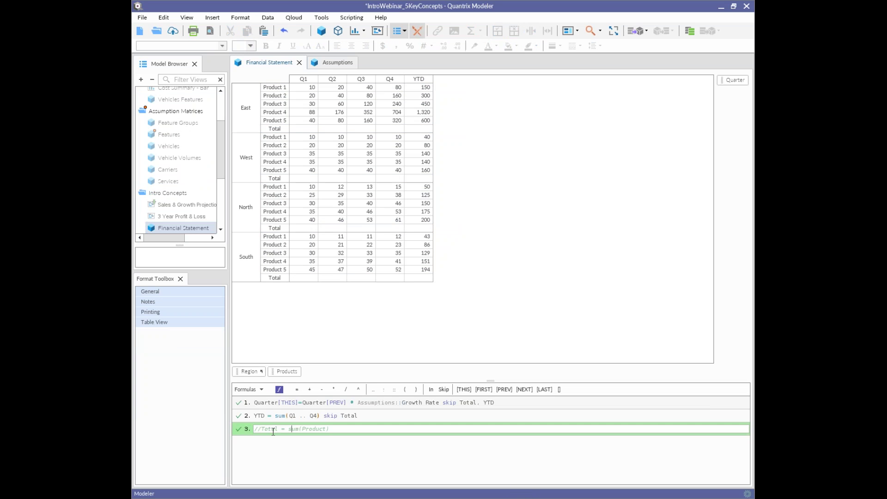
{"action": "type", "text": "Total = sum("}
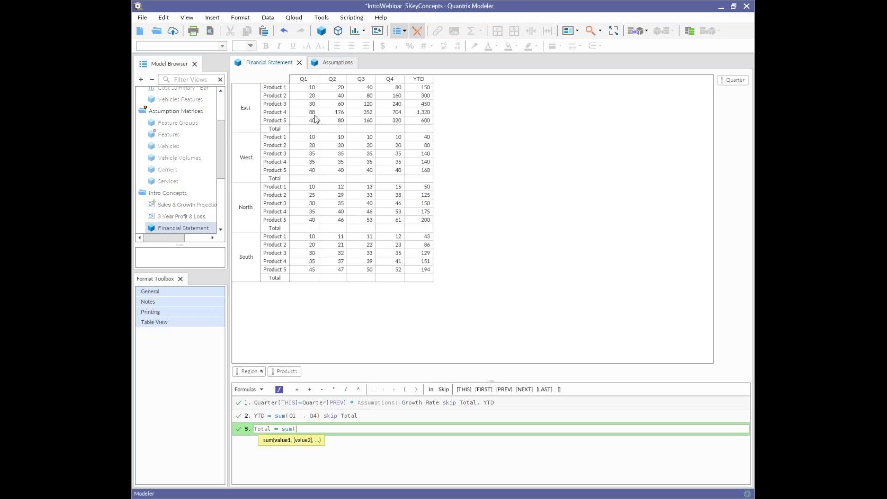
{"action": "left_click_drag", "start_coordinate": [276, 89], "coordinate": [273, 121]}
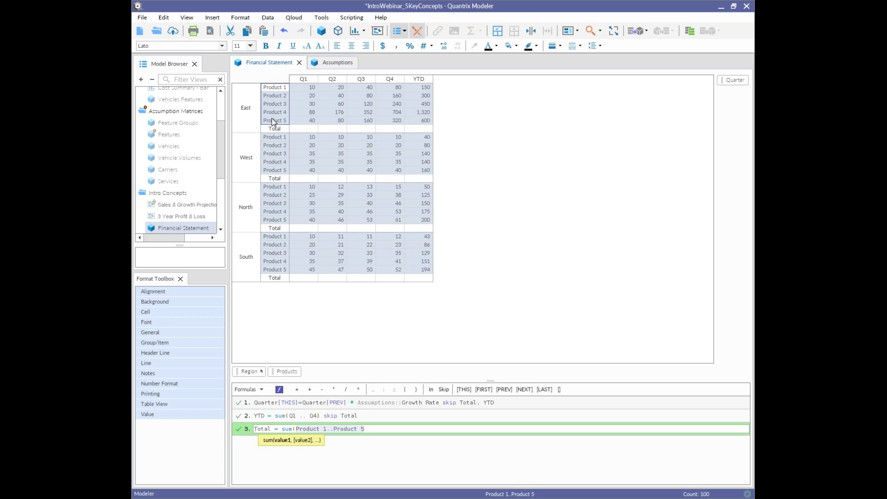
{"action": "key", "text": "Return"}
Step: Test a new Product 6 with 1000 in East Q1, then delete it from all regions
{"action": "left_click", "coordinate": [273, 121]}
{"action": "key", "text": "Return"}
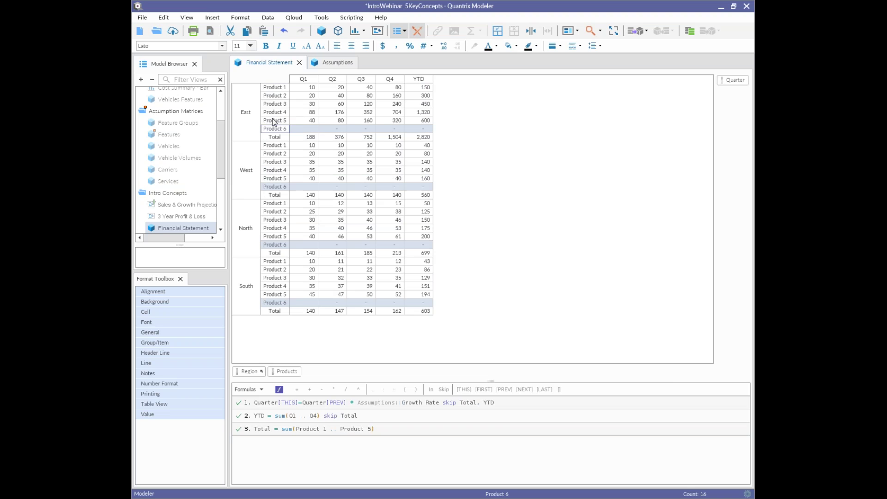
{"action": "left_click", "coordinate": [302, 130]}
{"action": "type", "text": "1000"}
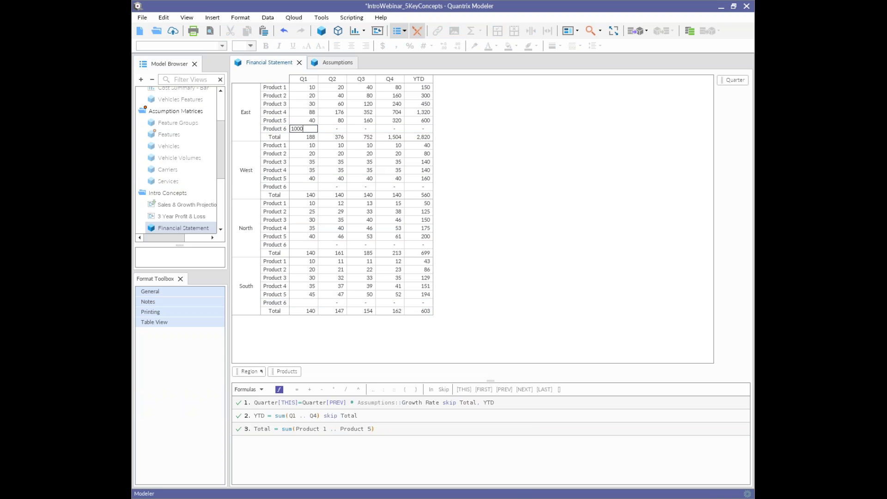
{"action": "key", "text": "Return"}
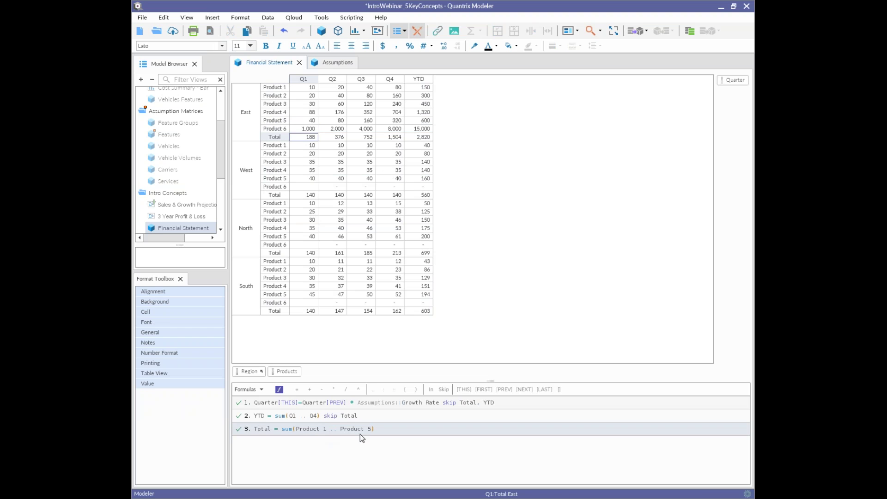
{"action": "left_click", "coordinate": [281, 130]}
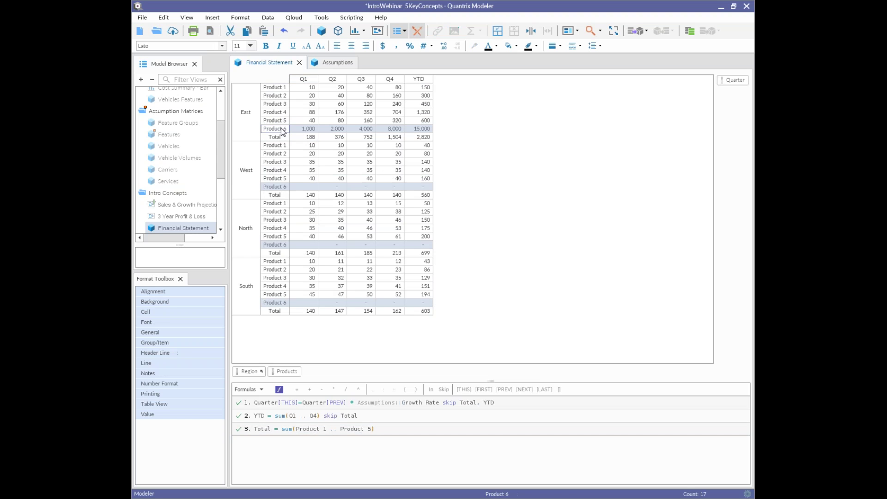
{"action": "key", "text": "Delete"}
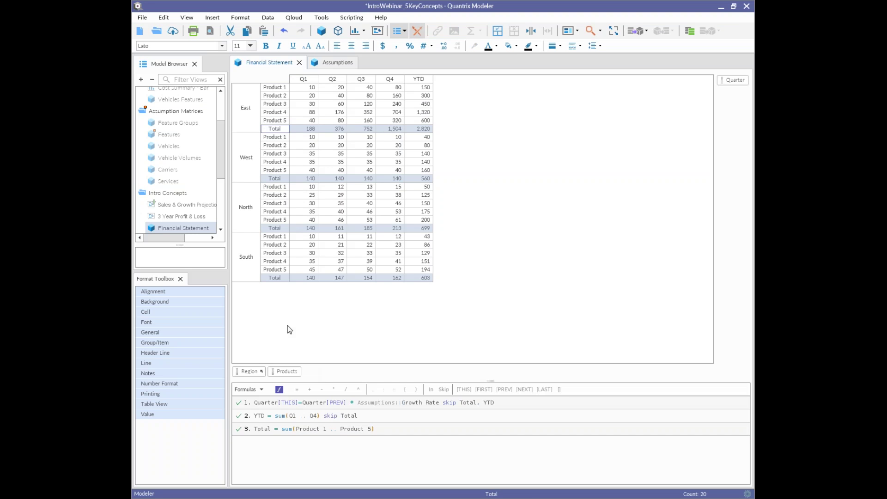
Step: Group Product 1 through Product 5 into a new group named Product
{"action": "left_click_drag", "start_coordinate": [274, 88], "coordinate": [278, 123]}
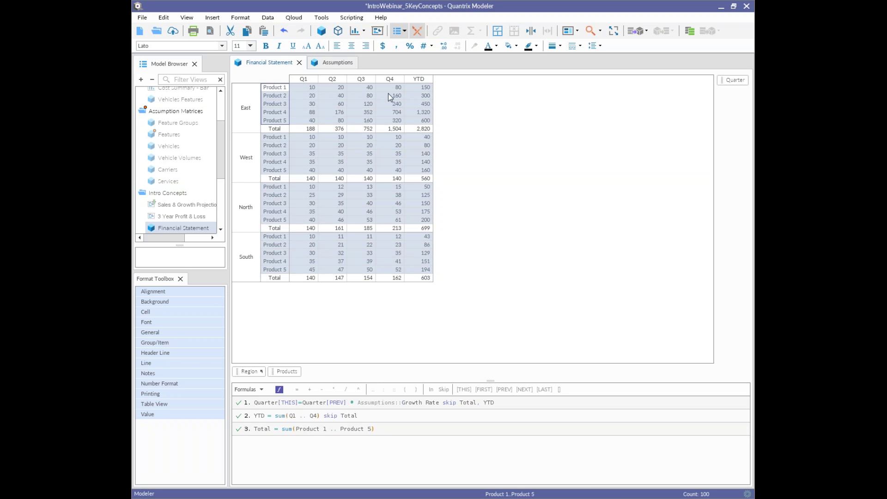
{"action": "left_click", "coordinate": [497, 34]}
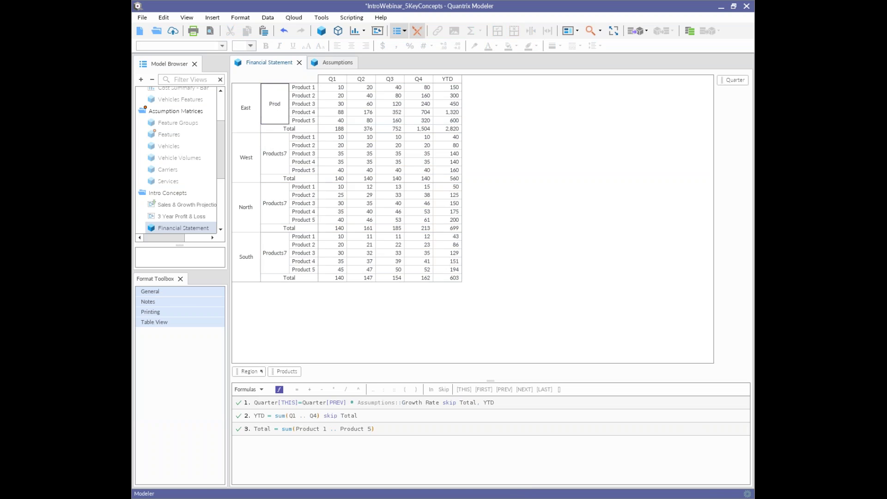
{"action": "key", "text": "F2"}
{"action": "key", "text": "BackSpace"}
{"action": "key", "text": "BackSpace"}
{"action": "key", "text": "Return"}
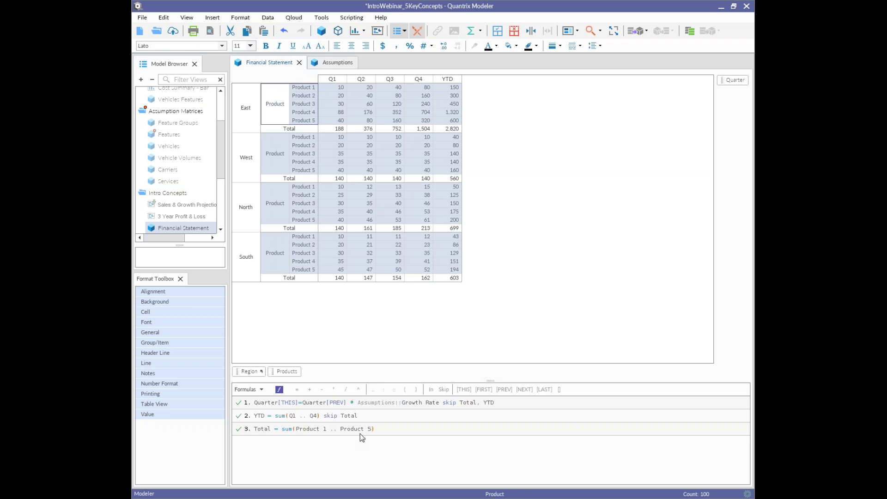
Step: Change the Total formula to Total = sum(Product)
{"action": "left_click", "coordinate": [298, 429]}
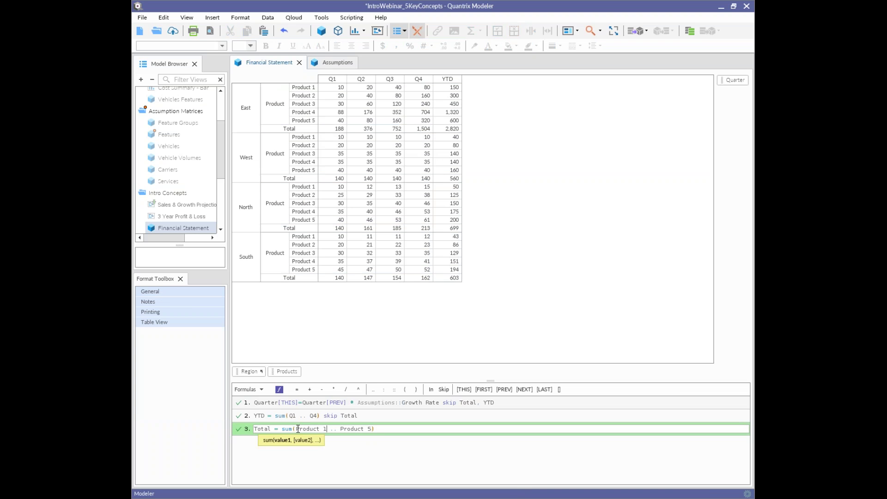
{"action": "left_click_drag", "start_coordinate": [298, 429], "coordinate": [373, 429]}
{"action": "type", "text": "Product"}
{"action": "key", "text": "Return"}
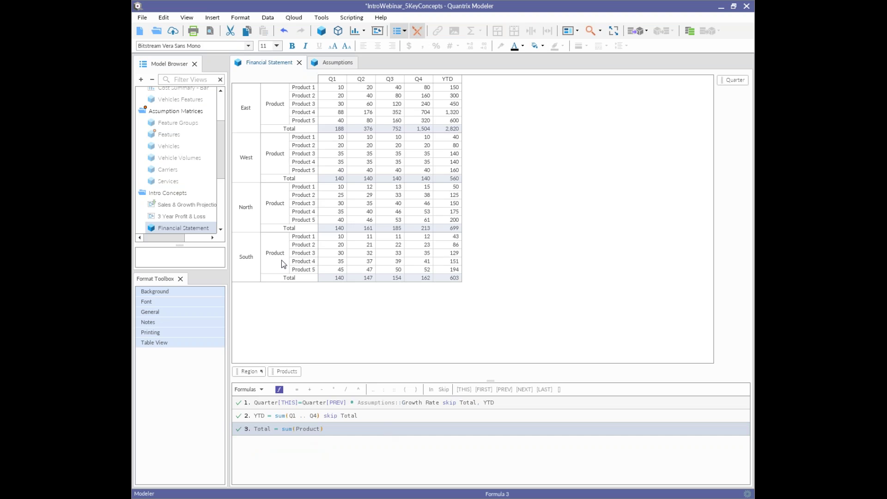
Step: Add a Product 6 item to the Product group, correcting its name to Product 6
{"action": "left_click", "coordinate": [274, 106]}
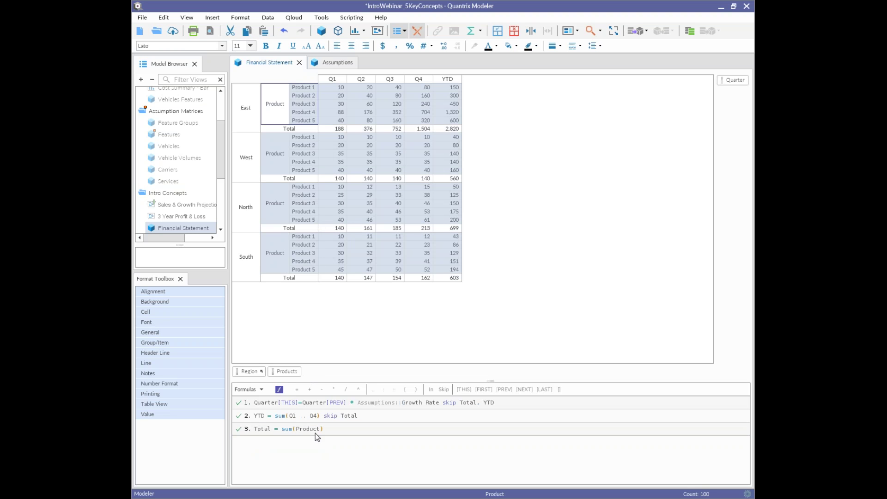
{"action": "left_click", "coordinate": [315, 434]}
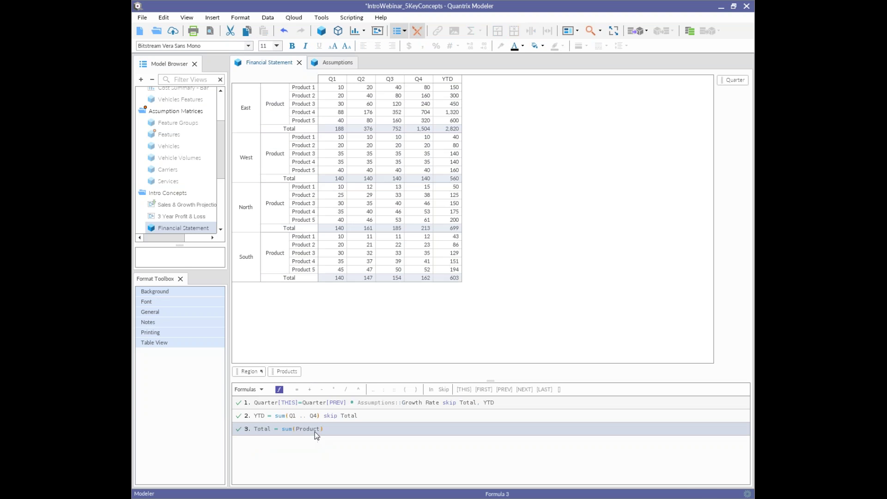
{"action": "left_click", "coordinate": [308, 121]}
{"action": "key", "text": "Return"}
{"action": "key", "text": "BackSpace"}
{"action": "key", "text": "BackSpace"}
{"action": "key", "text": "Return"}
{"action": "double_click", "coordinate": [309, 125]}
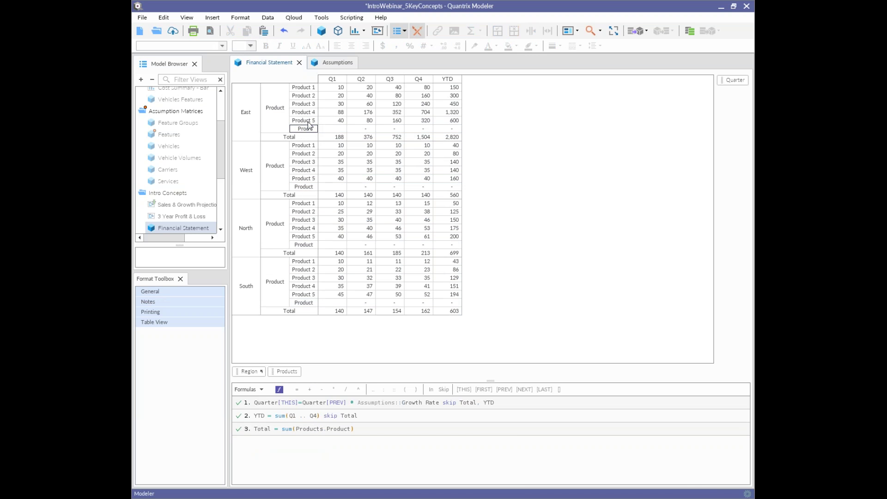
{"action": "type", "text": "6"}
{"action": "key", "text": "Return"}
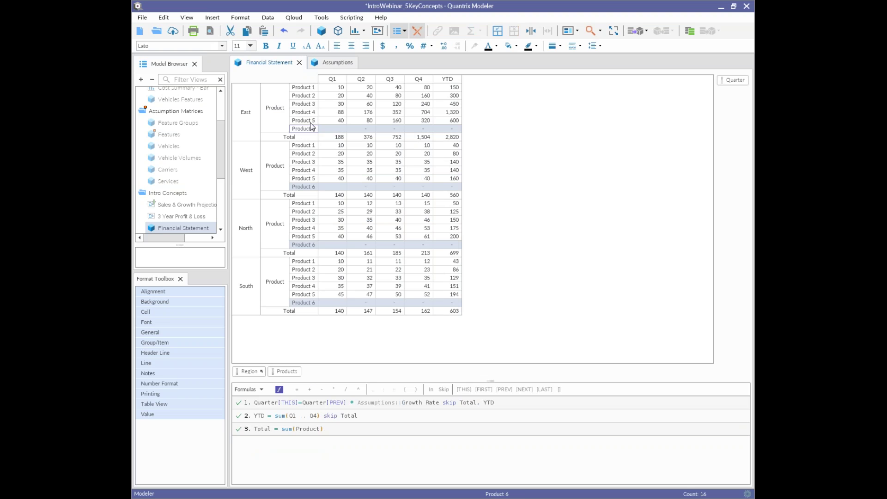
Step: Enter 1000 in East's Q1 cell for Product 6
{"action": "left_click", "coordinate": [326, 129]}
{"action": "type", "text": "1000"}
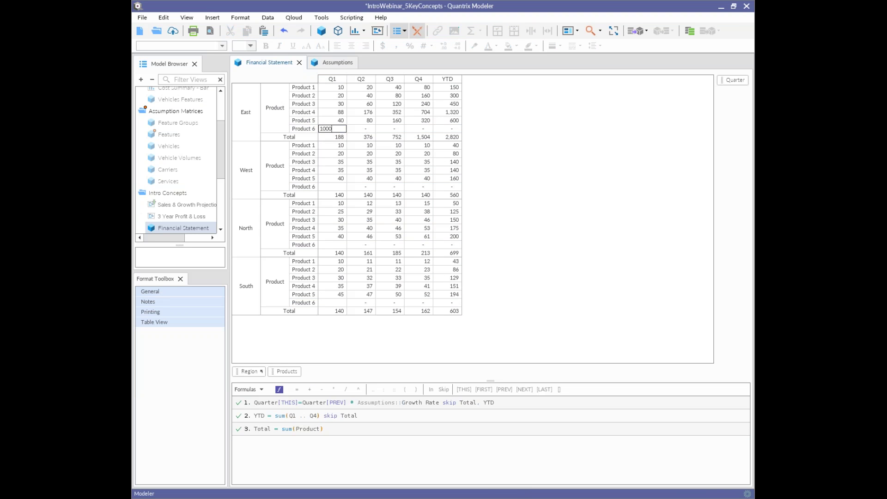
{"action": "key", "text": "Return"}
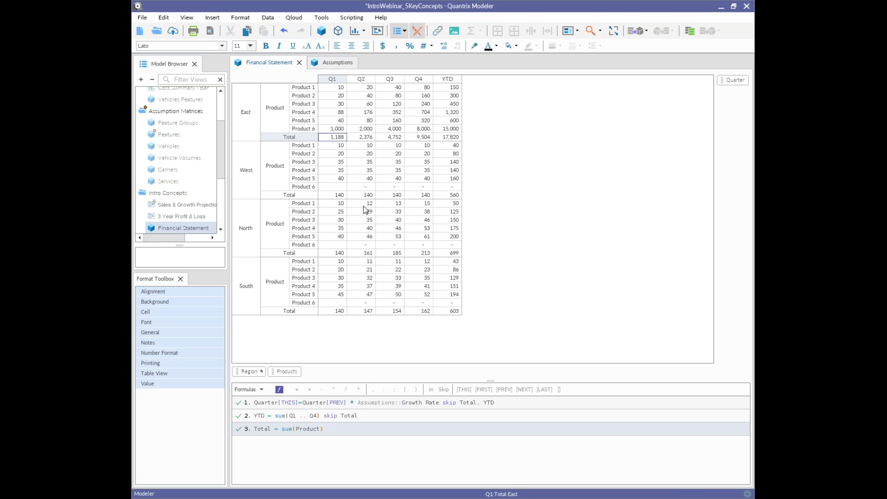
{"action": "left_click", "coordinate": [281, 99]}
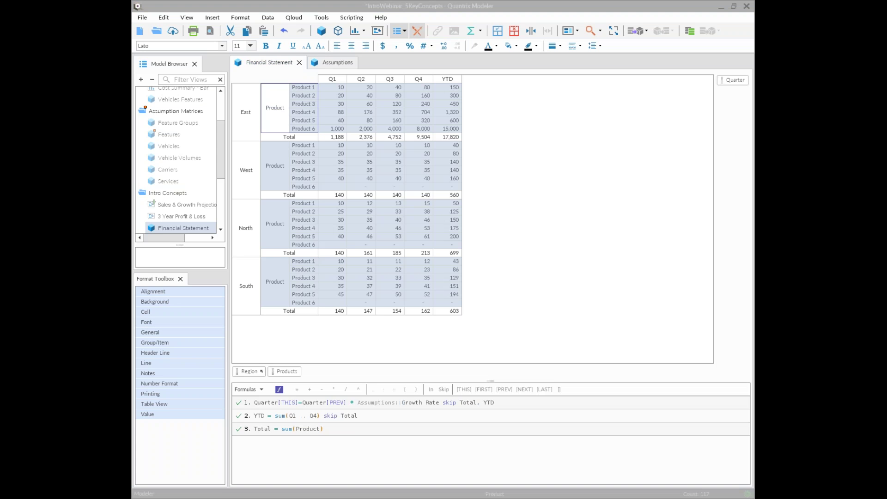
{"action": "key", "text": "alt+Tab"}
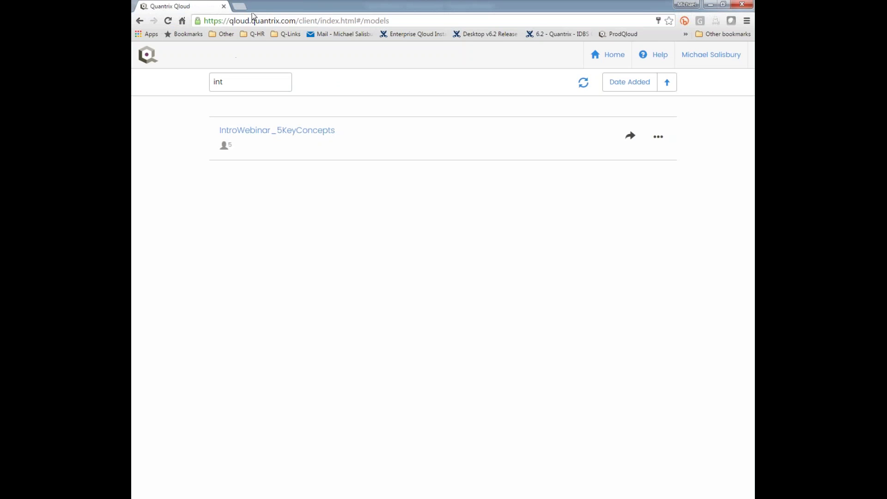
{"action": "left_click", "coordinate": [239, 7]}
{"action": "type", "text": "www.quan"}
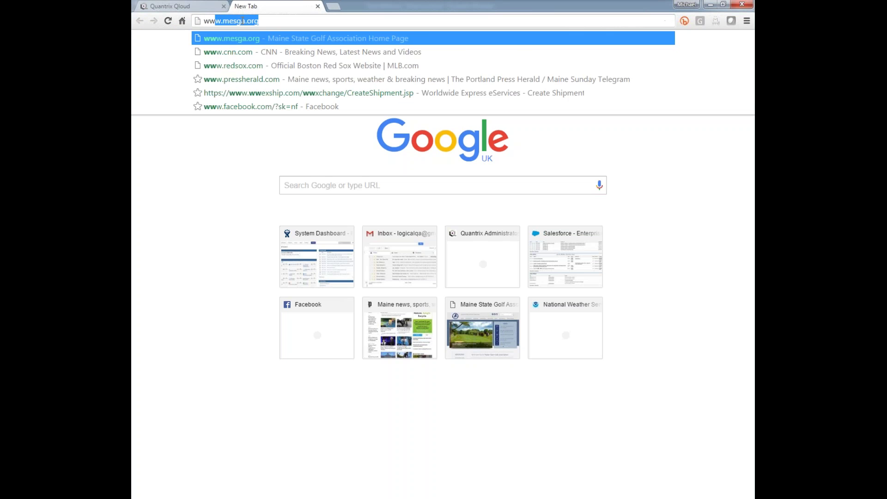
{"action": "type", "text": "trix.c"}
{"action": "key", "text": "Return"}
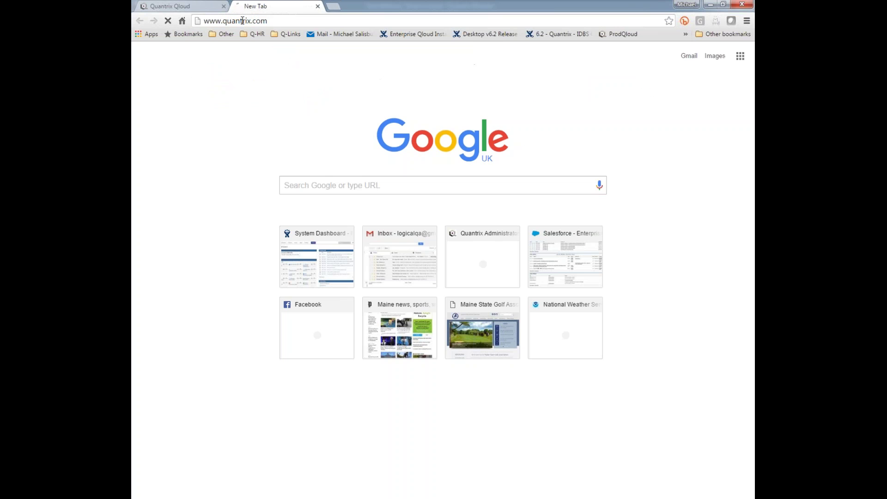